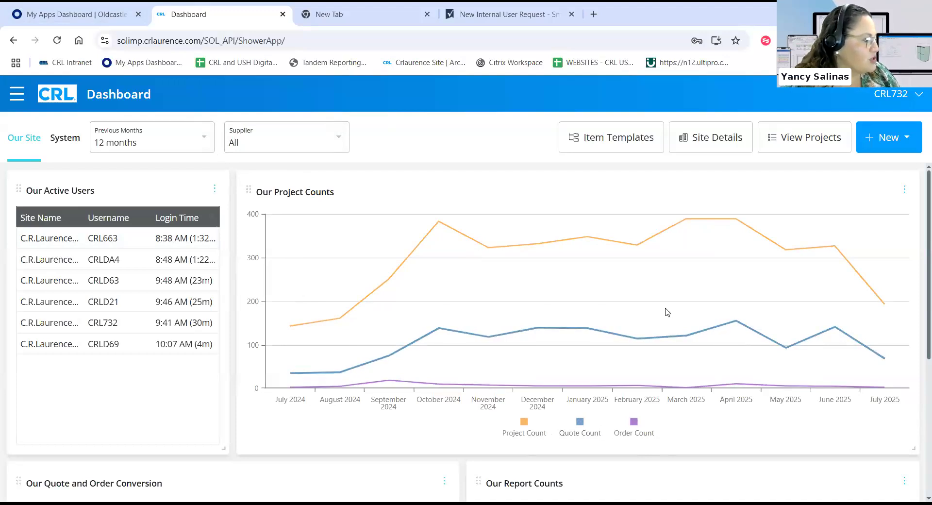
Open the site details page.
mouse_move(681, 310)
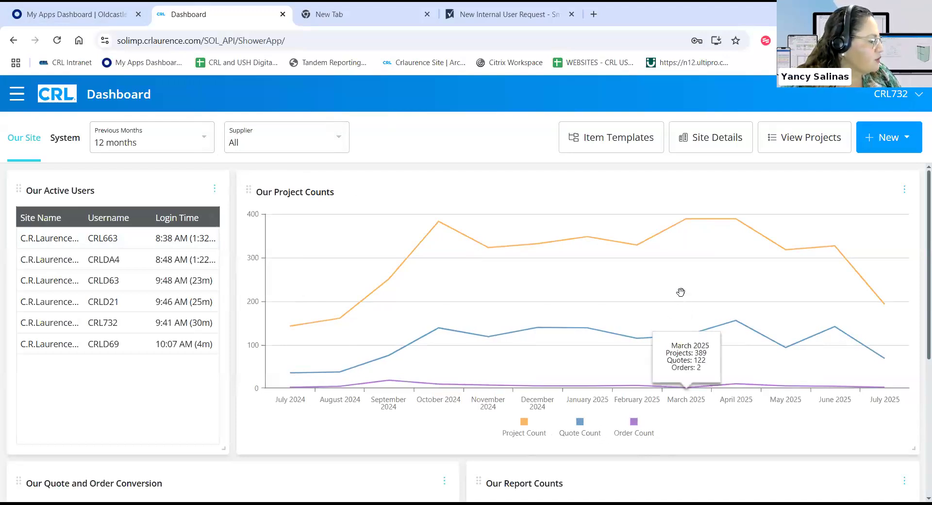
scroll(501, 292, down, 4)
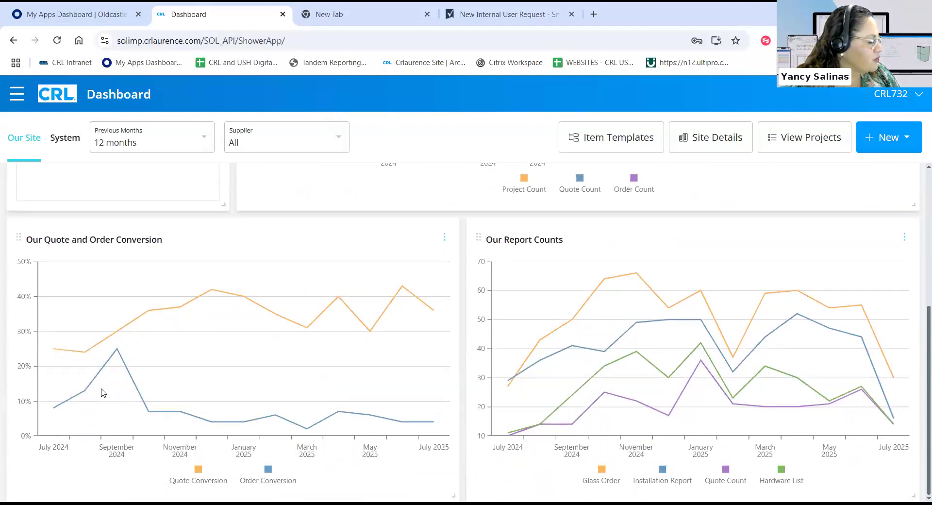
mouse_move(115, 395)
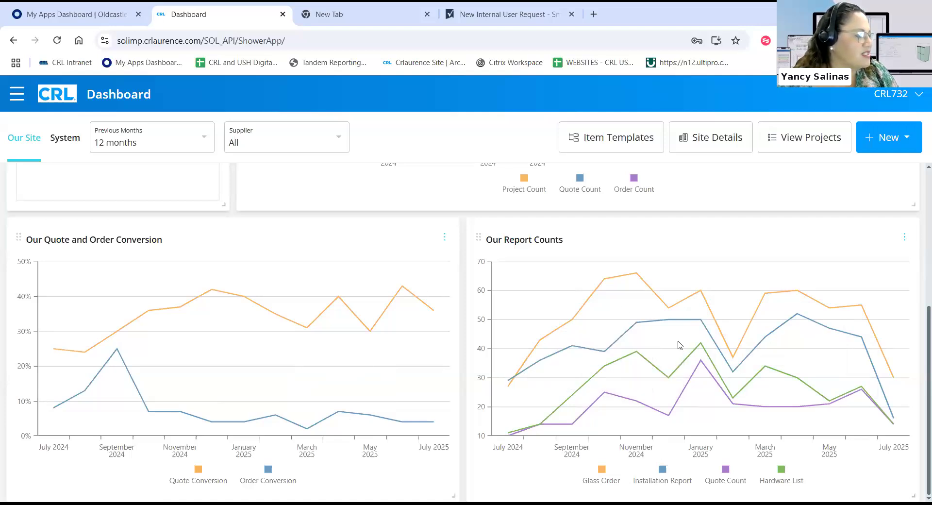
mouse_move(680, 343)
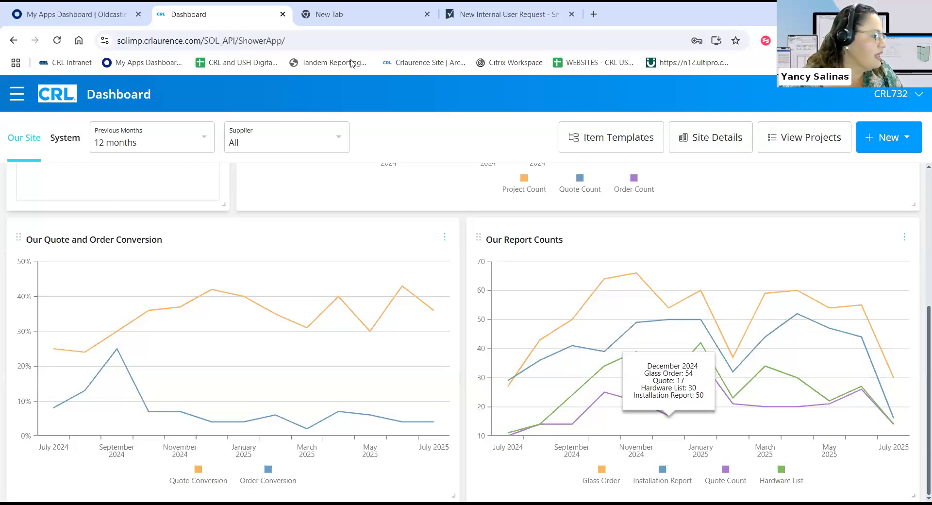
scroll(395, 98, up, 5)
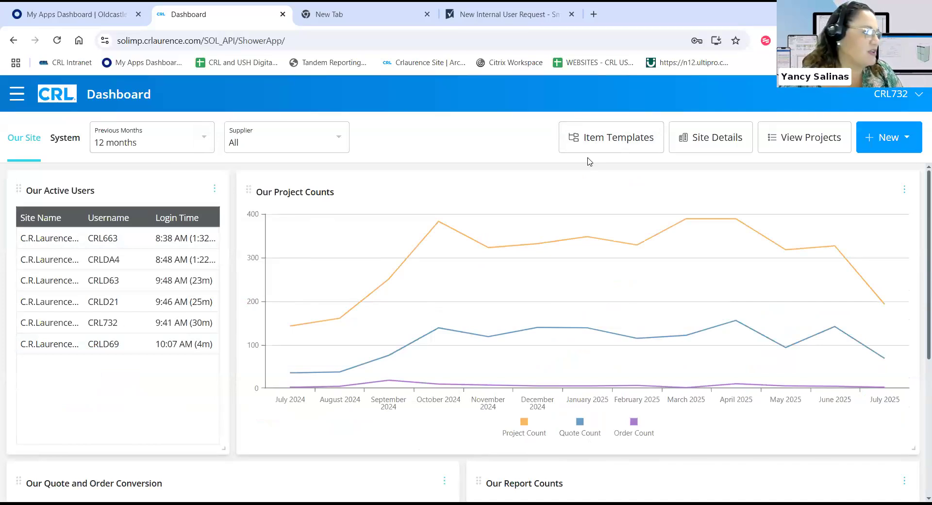
click(699, 137)
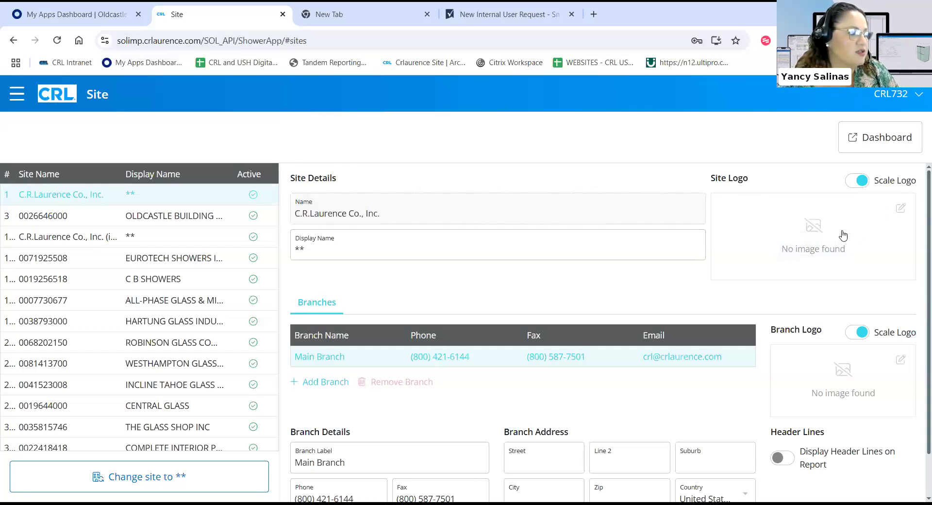
Start a site logo upload, cancel it, and return to the dashboard.
mouse_move(816, 243)
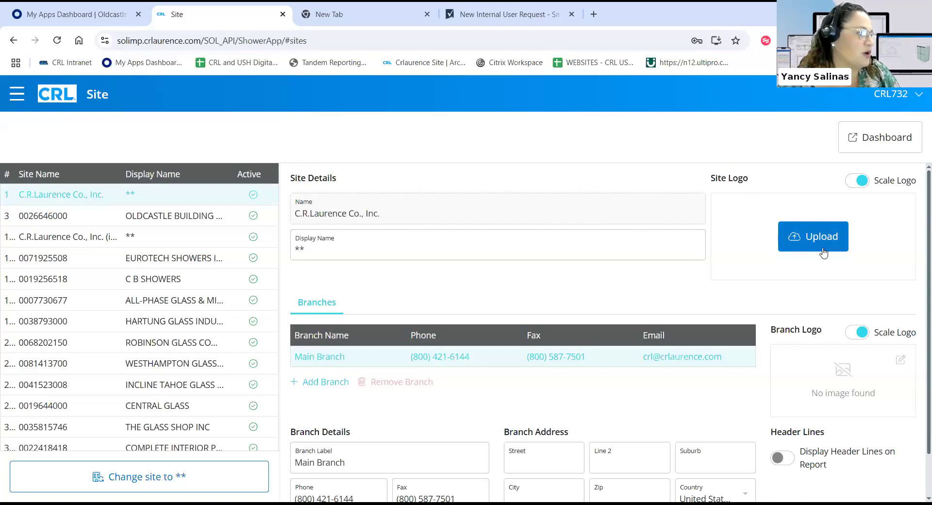
click(817, 249)
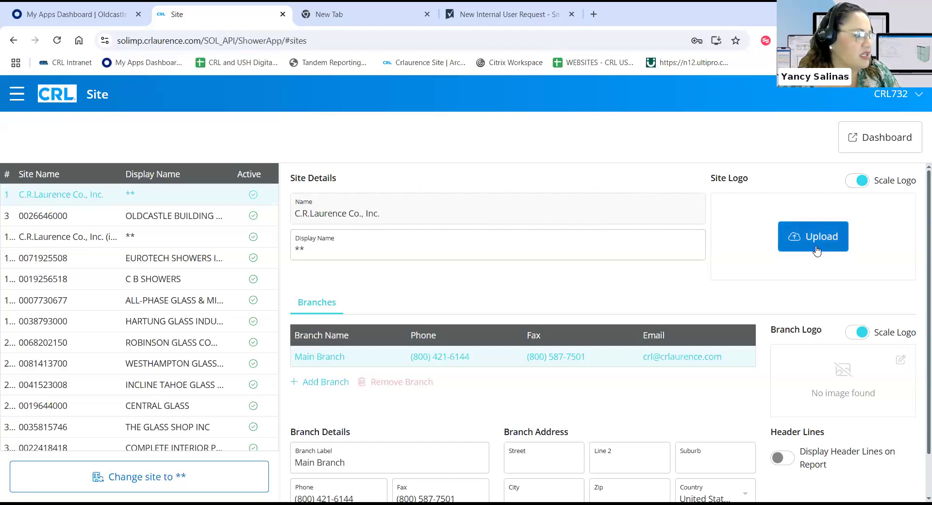
click(801, 270)
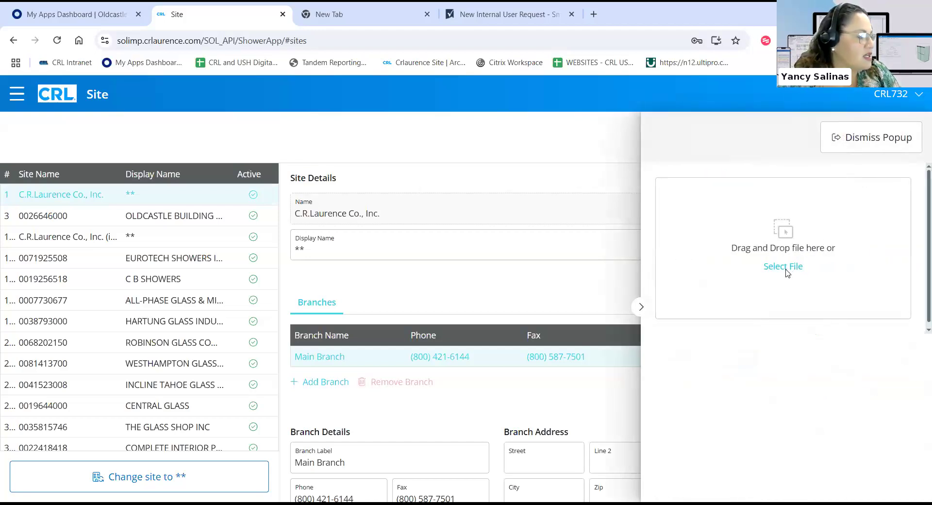
click(779, 267)
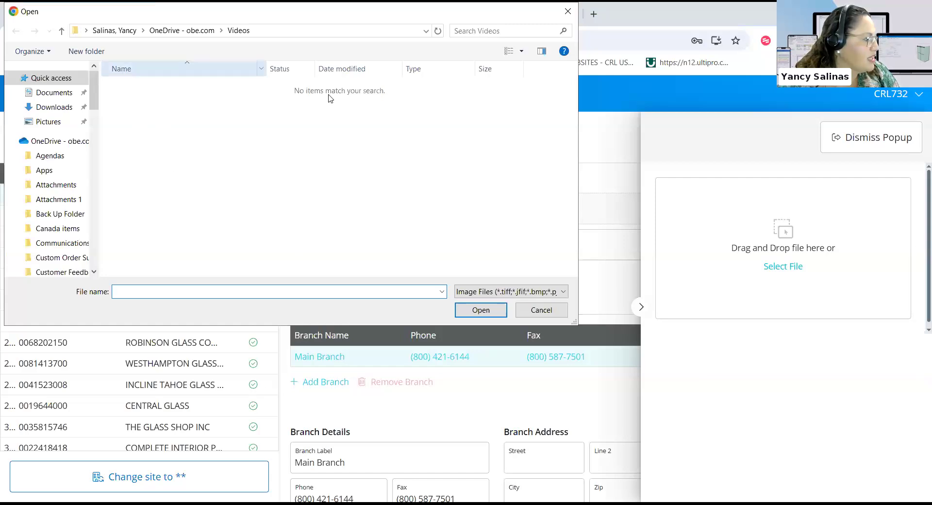
click(541, 309)
click(868, 148)
click(859, 141)
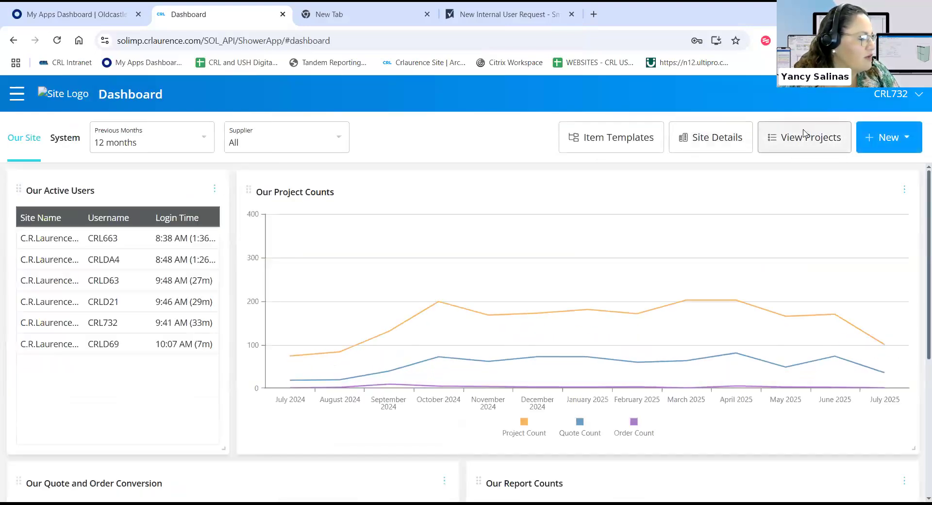
Open the Project List and filter it from Shower to Entrance / Partition projects.
click(803, 134)
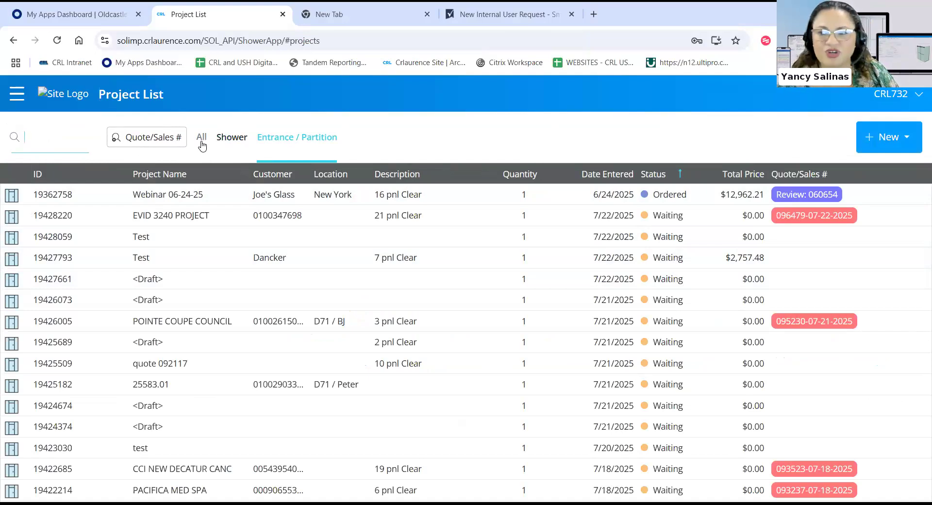
click(233, 141)
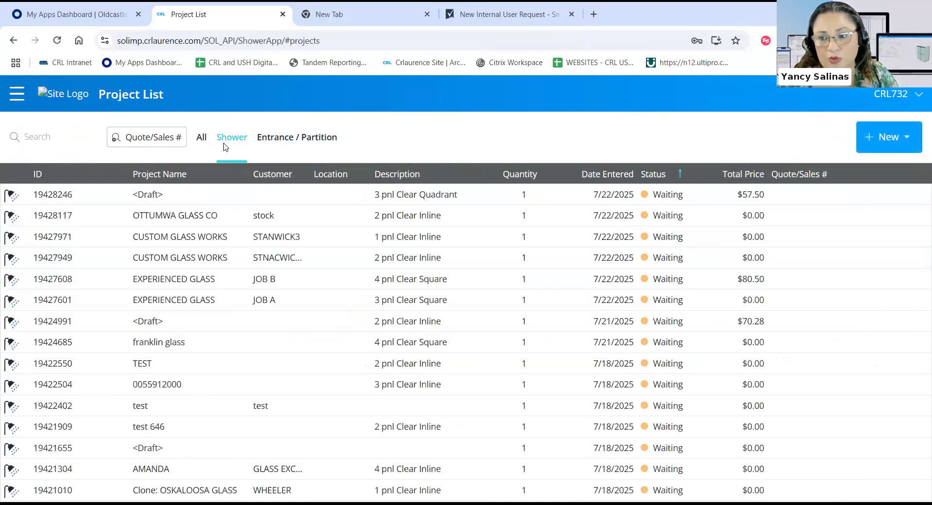
click(276, 144)
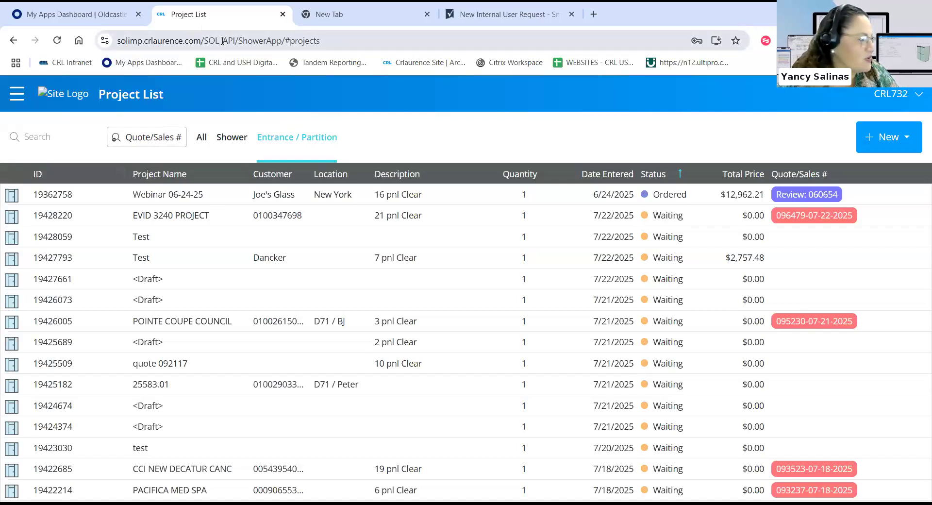
click(52, 141)
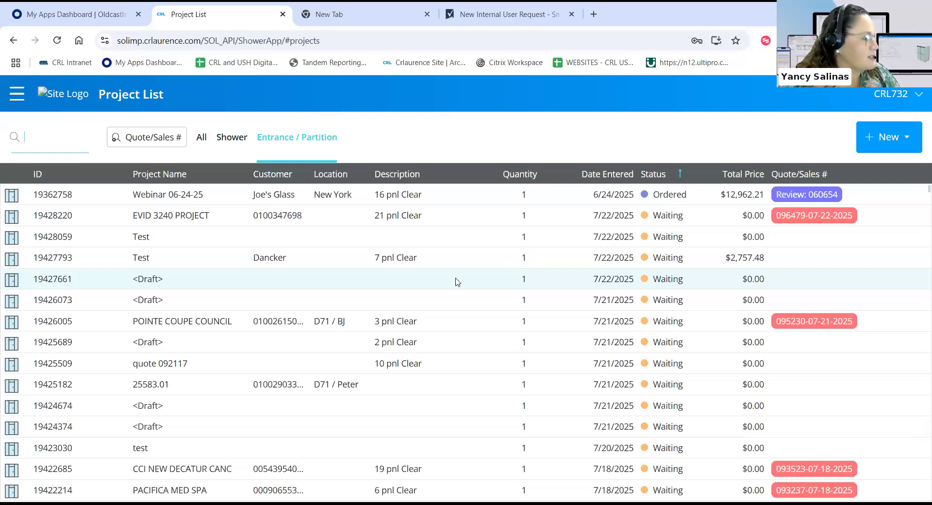
click(18, 94)
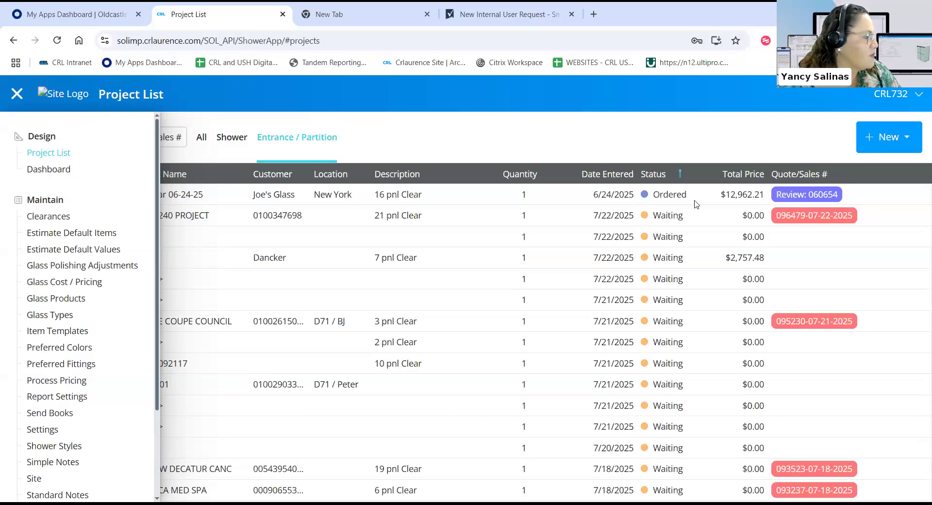
click(872, 285)
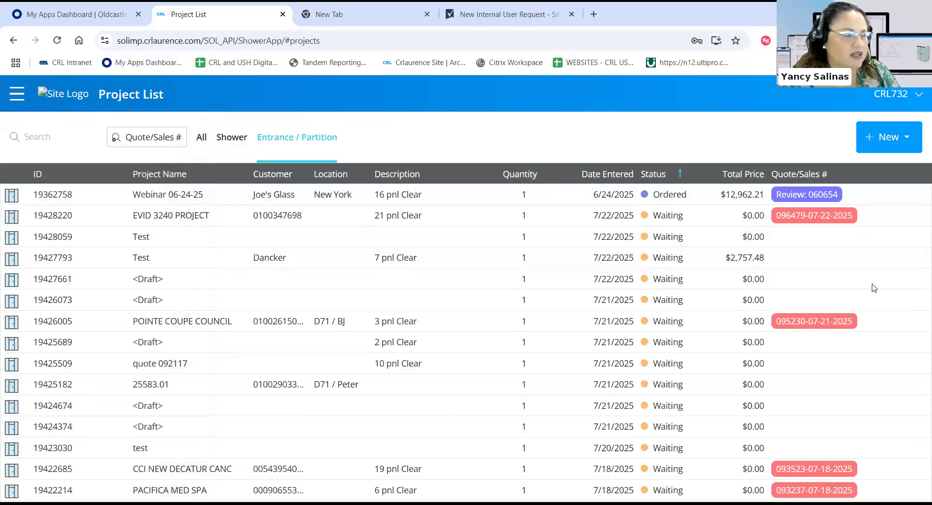
click(17, 95)
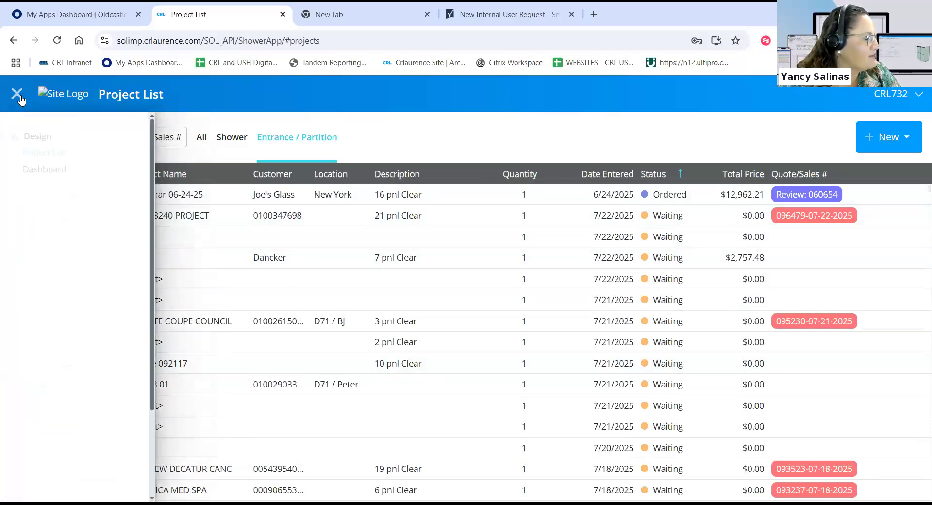
scroll(76, 236, down, 3)
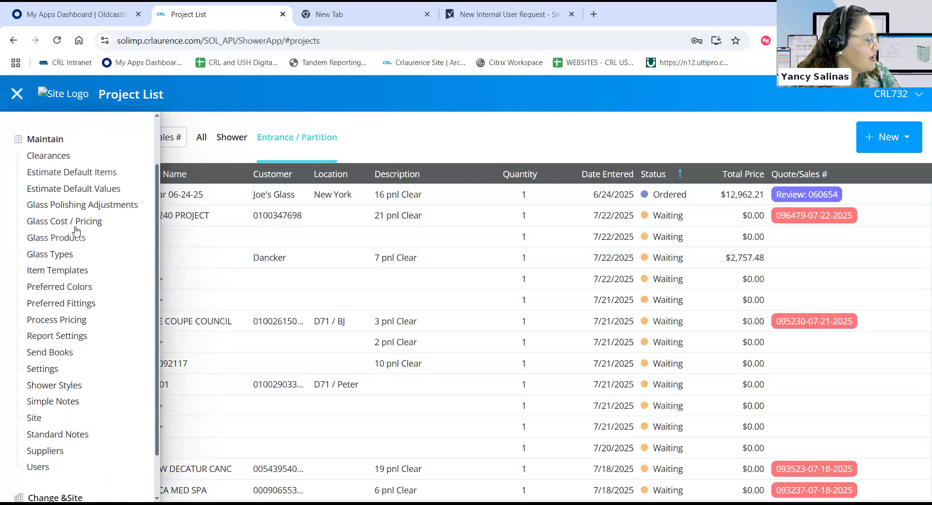
scroll(42, 131, up, 3)
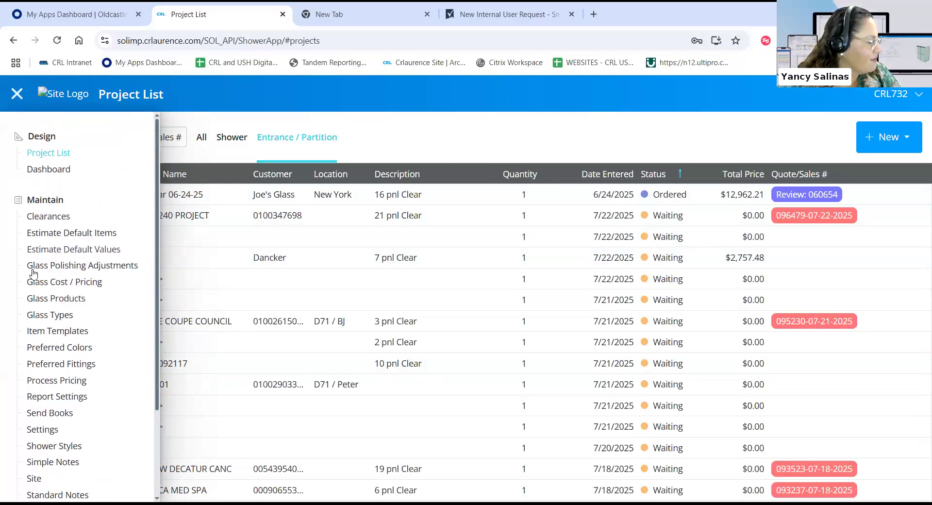
scroll(33, 275, down, 3)
scroll(48, 271, up, 3)
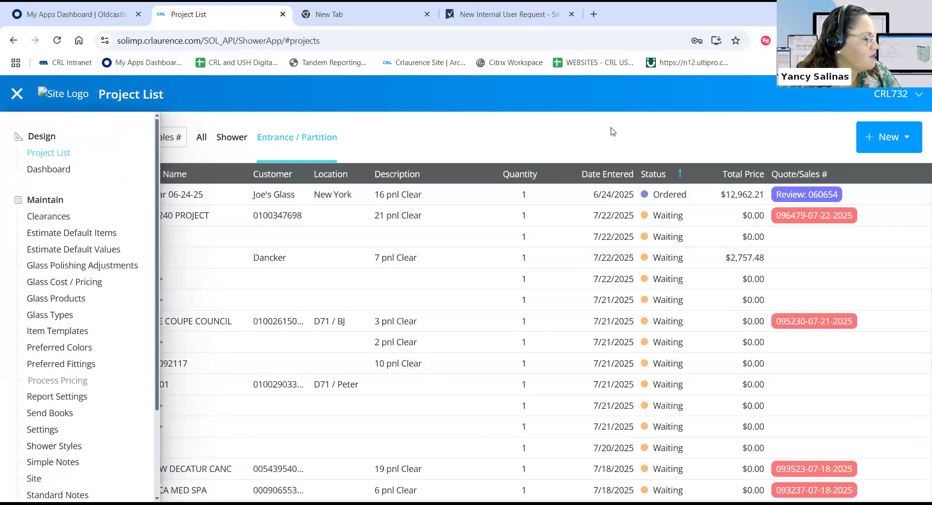
click(880, 146)
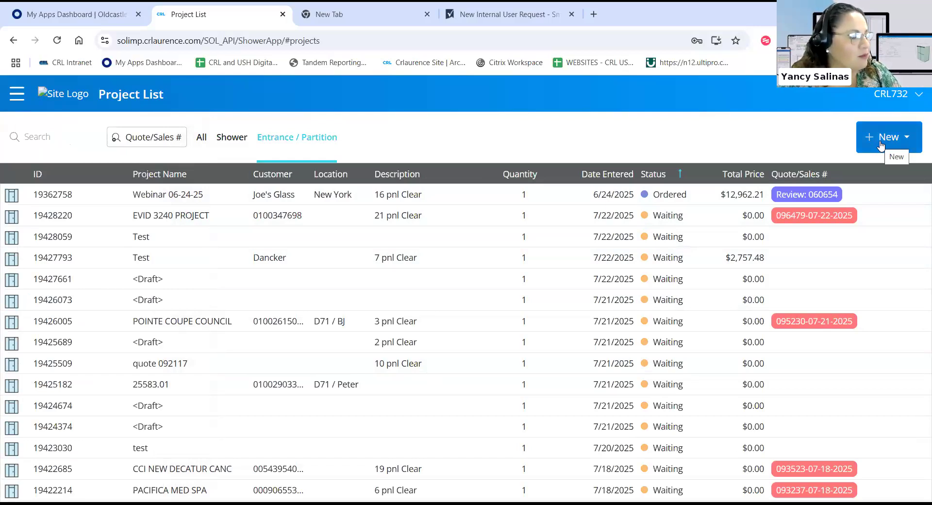
Open the + New dropdown listing Shower and Entrance / Partition project types.
click(880, 145)
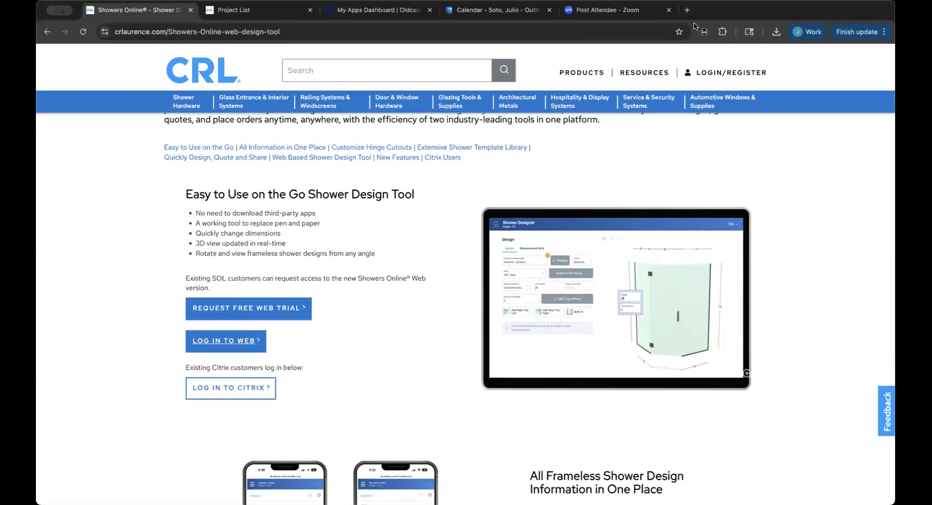
click(265, 11)
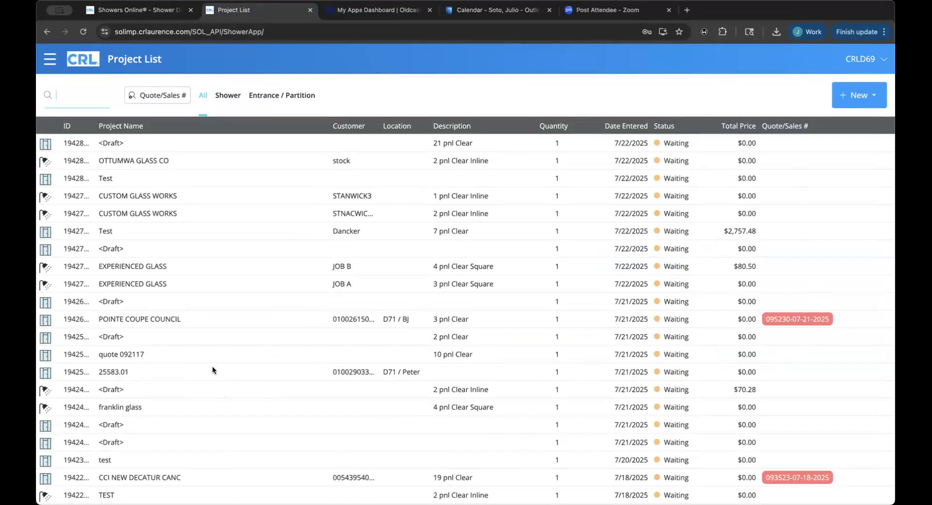
click(272, 94)
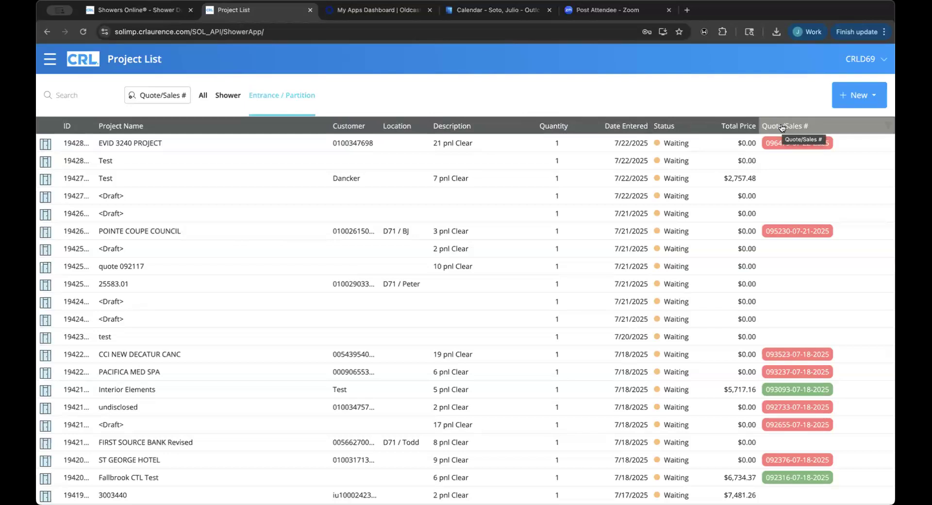
Create an Entrance / Partition project named 'Webinar 07-22-25' and enter the customer name.
click(853, 99)
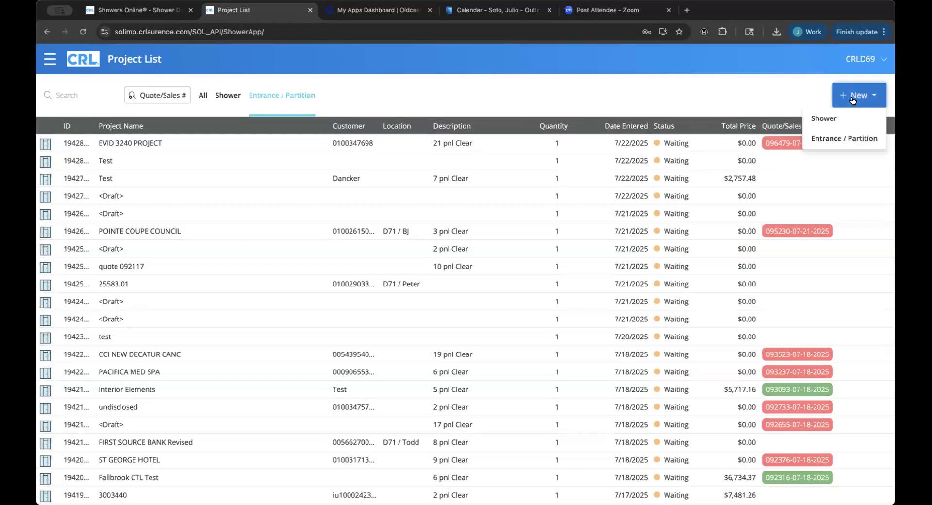
click(832, 138)
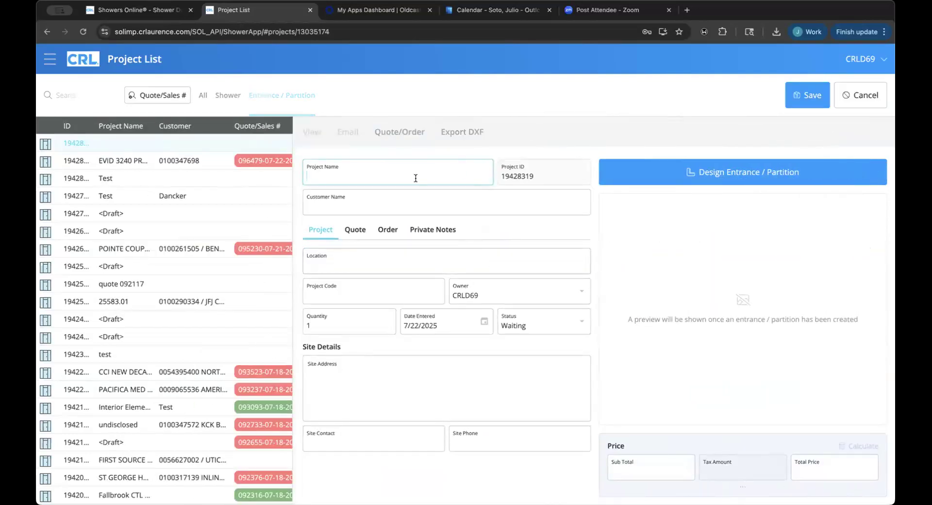
text(Webinar 07-22-25)
click(399, 208)
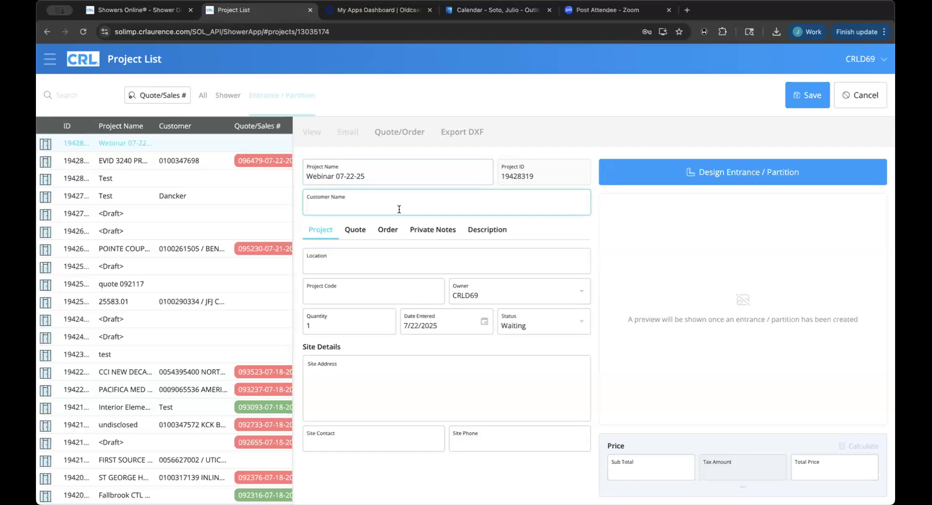
text(Joe's GC)
Enter Dallas, TX as the location, then check Project Code, Quantity and Status.
click(371, 269)
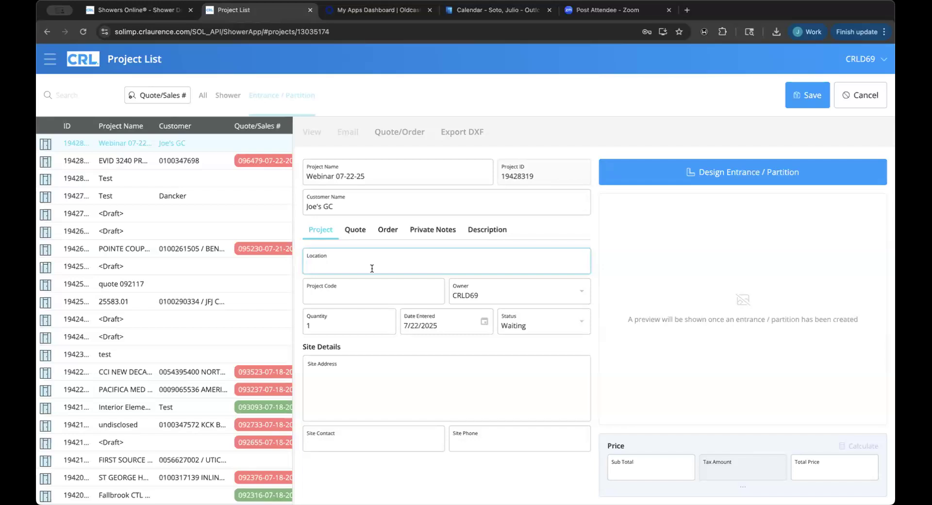
text(Dallas, TX)
click(350, 304)
click(358, 295)
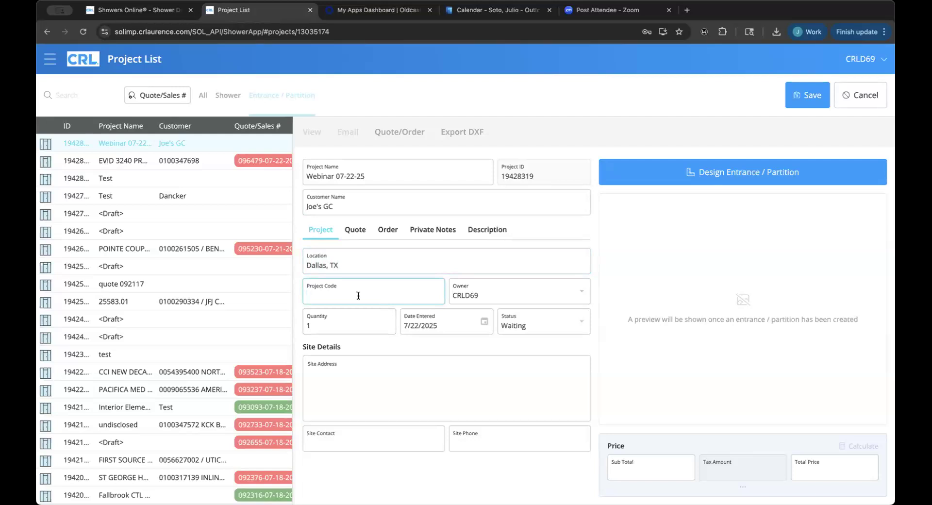
click(367, 325)
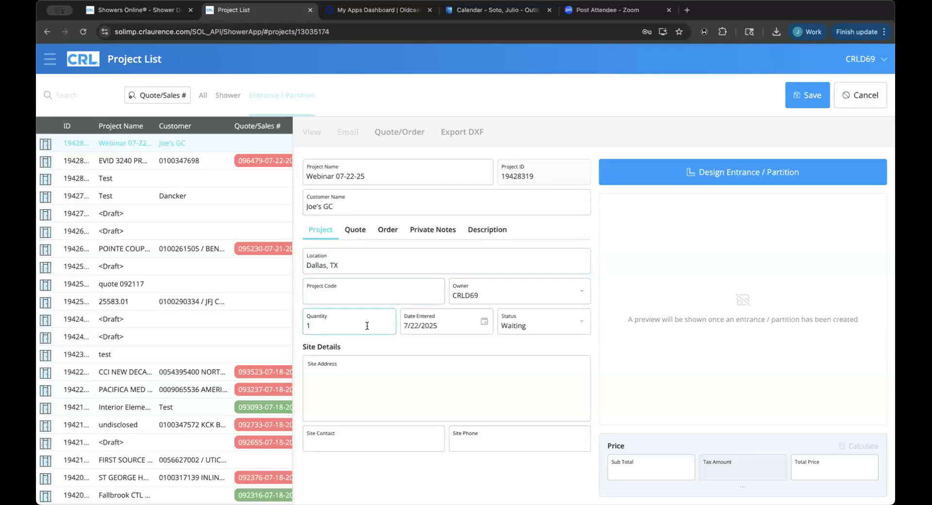
click(528, 325)
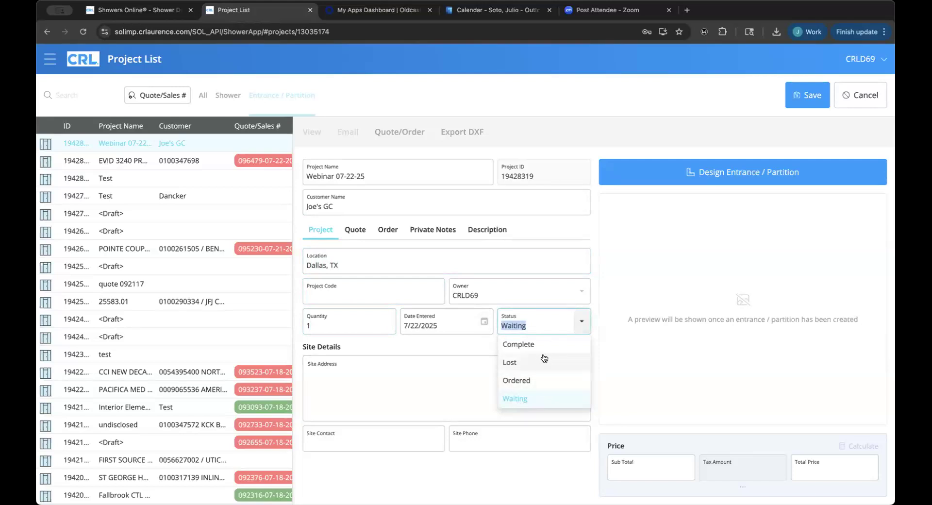
Keep status Waiting and enter the site street address, contact's first name and phone number.
click(590, 322)
click(503, 388)
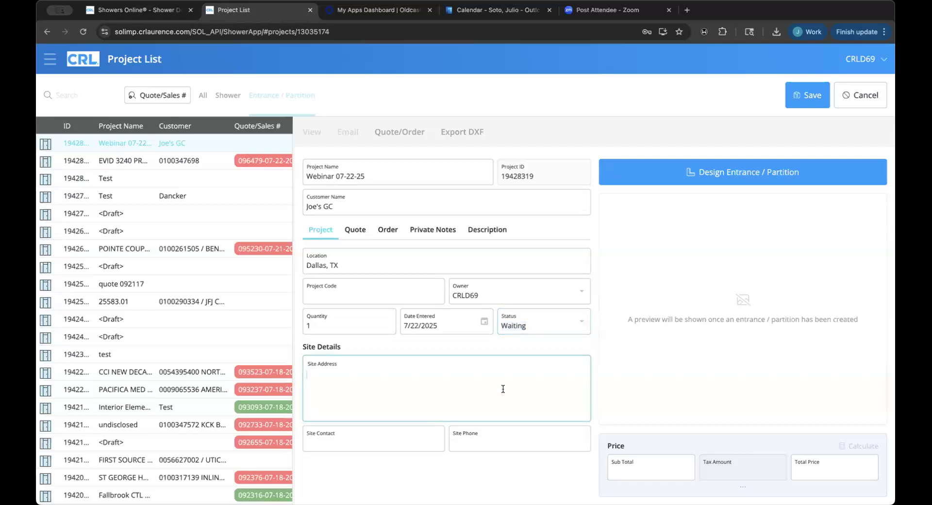
text(1234 Brisket Road)
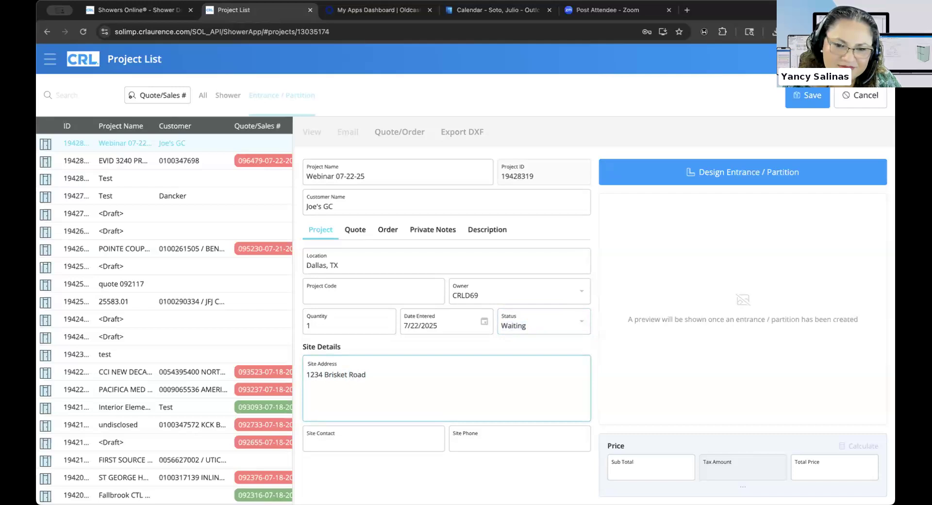
click(368, 439)
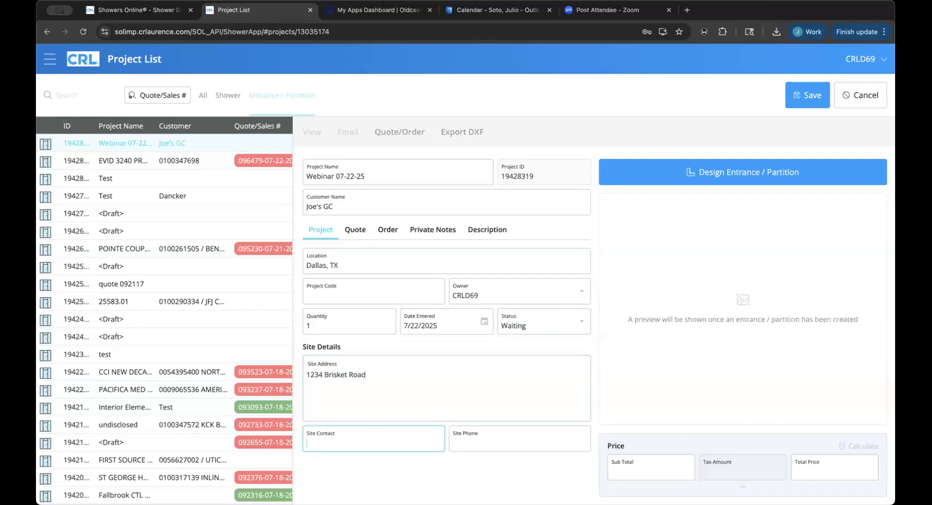
text(Joe)
key(Tab)
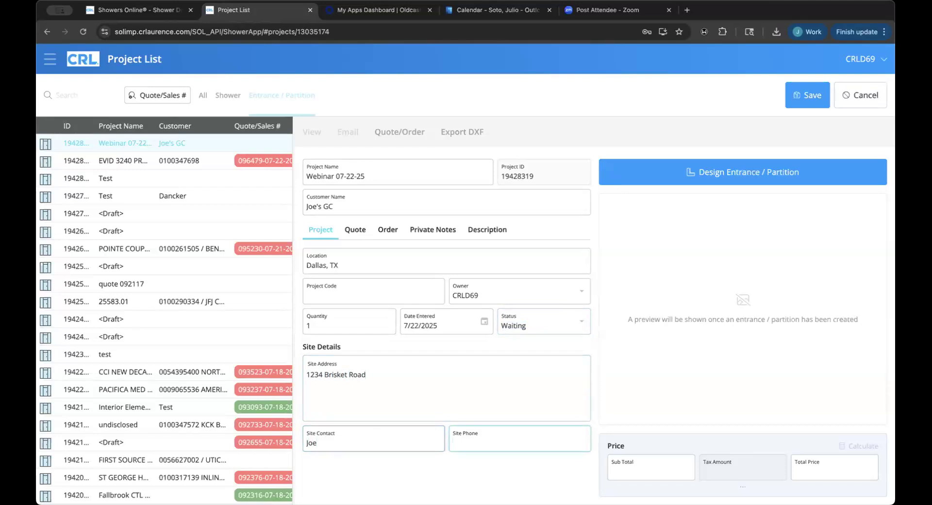
text(987654321)
click(460, 478)
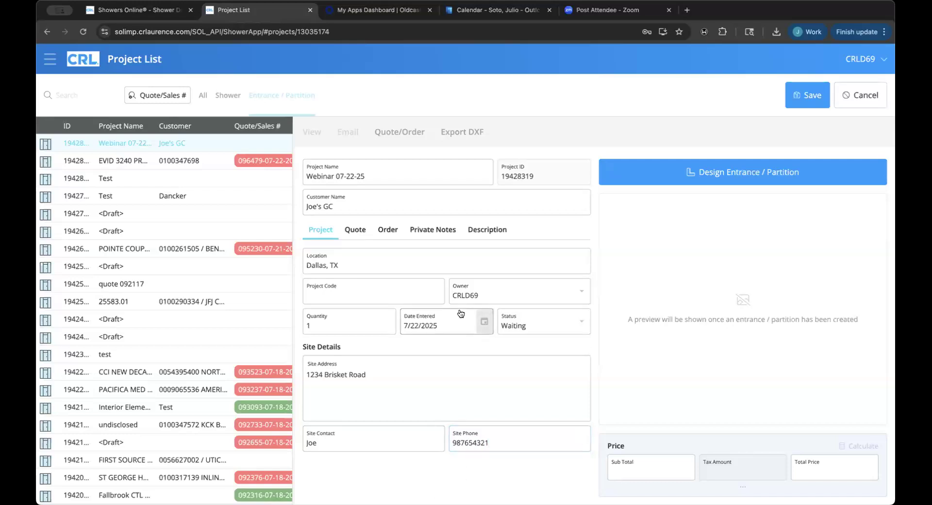
Show the Quote tab and check the Quoted By list, leaving no quoter chosen.
click(350, 230)
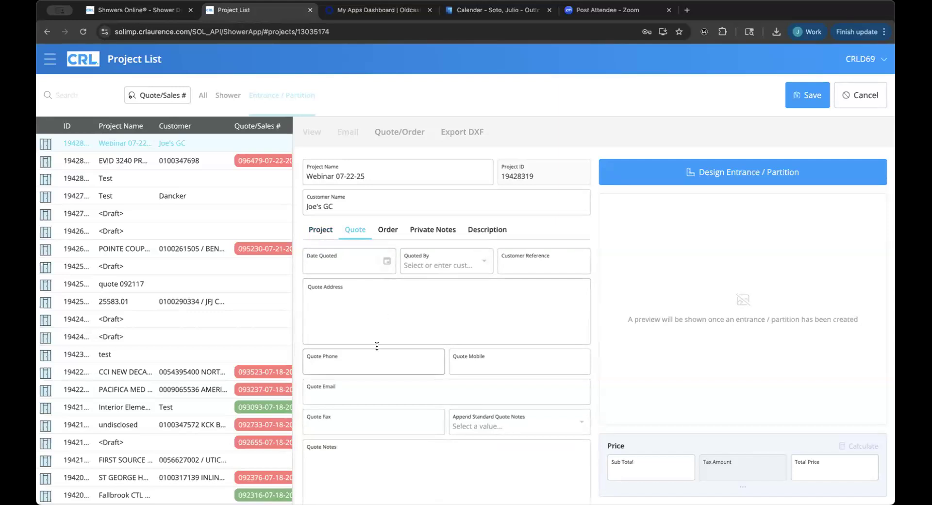
scroll(377, 345, down, 2)
scroll(377, 345, up, 2)
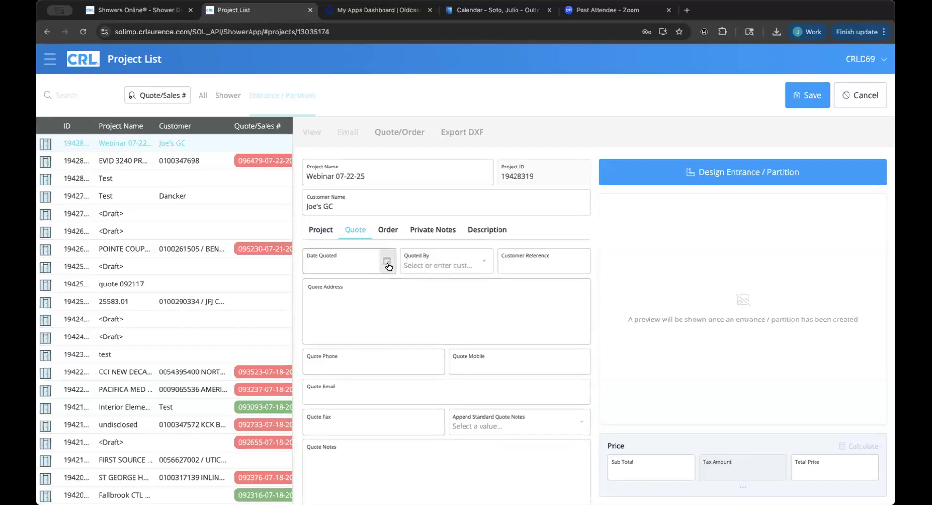
click(483, 262)
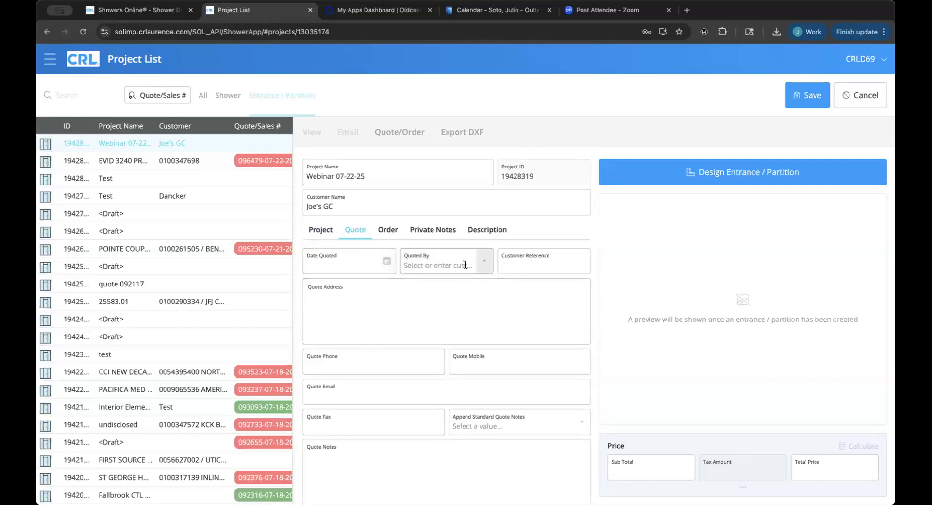
click(520, 228)
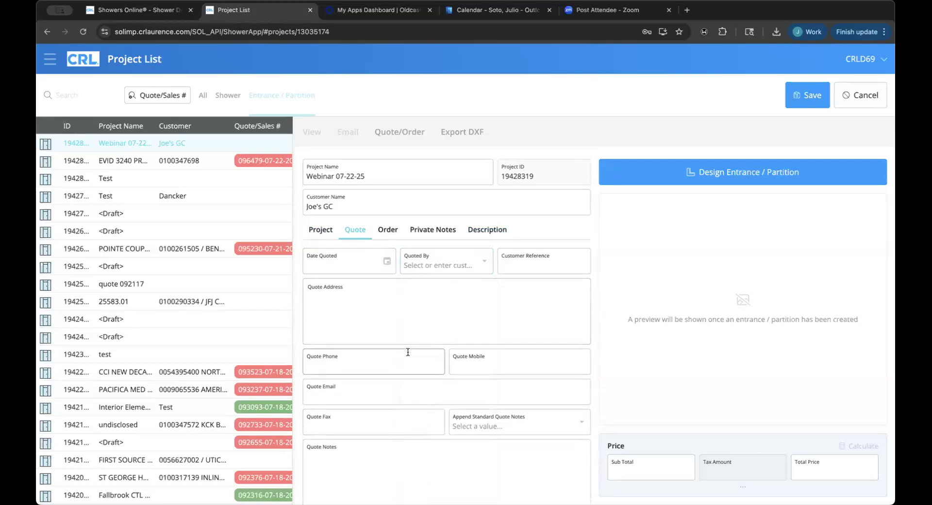
View the Order tab's delivery methods and Private Notes, keeping Deliver to Branch.
click(388, 229)
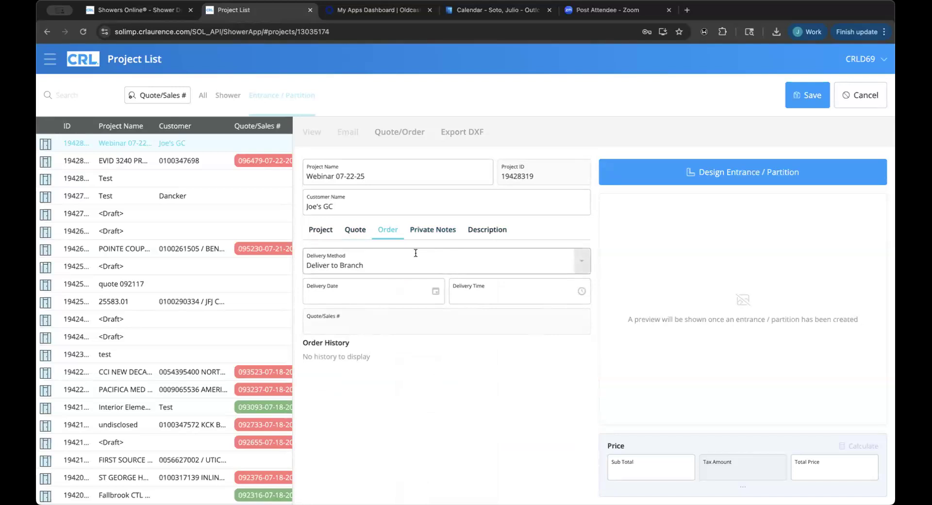
click(577, 262)
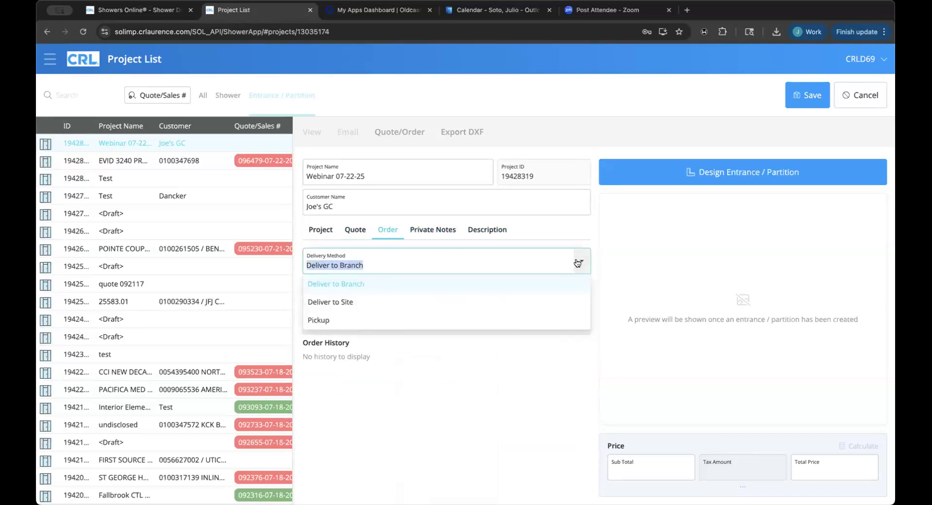
click(427, 233)
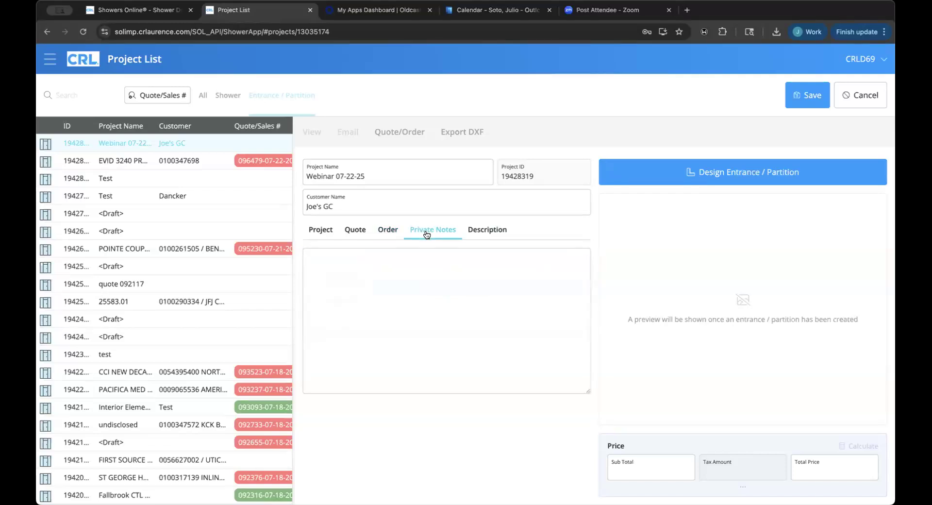
click(393, 231)
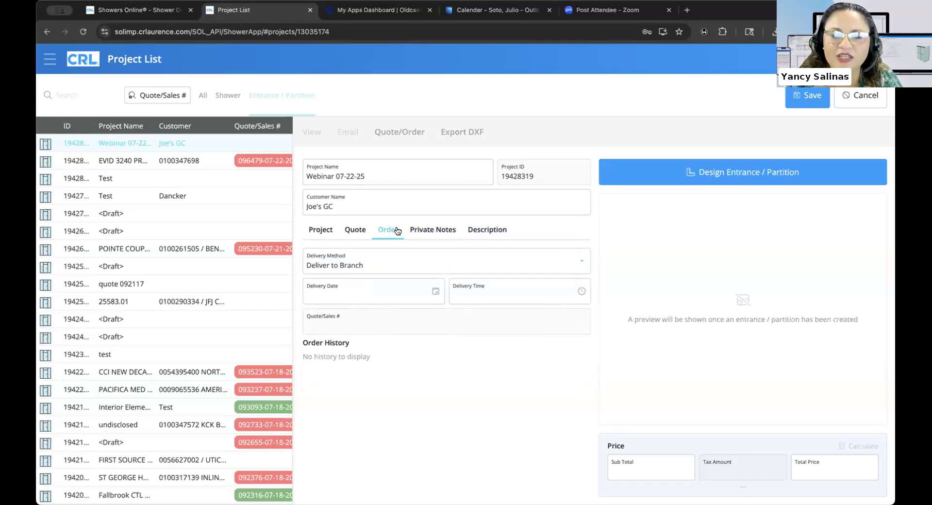
Choose Pickup delivery with pickup date July 31, 2025 and pickup time 7:30 AM.
click(380, 255)
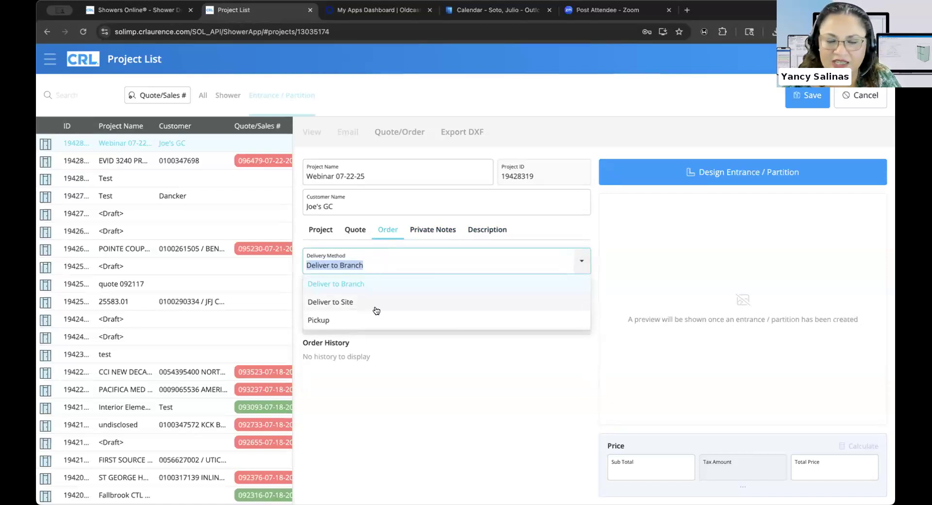
click(366, 320)
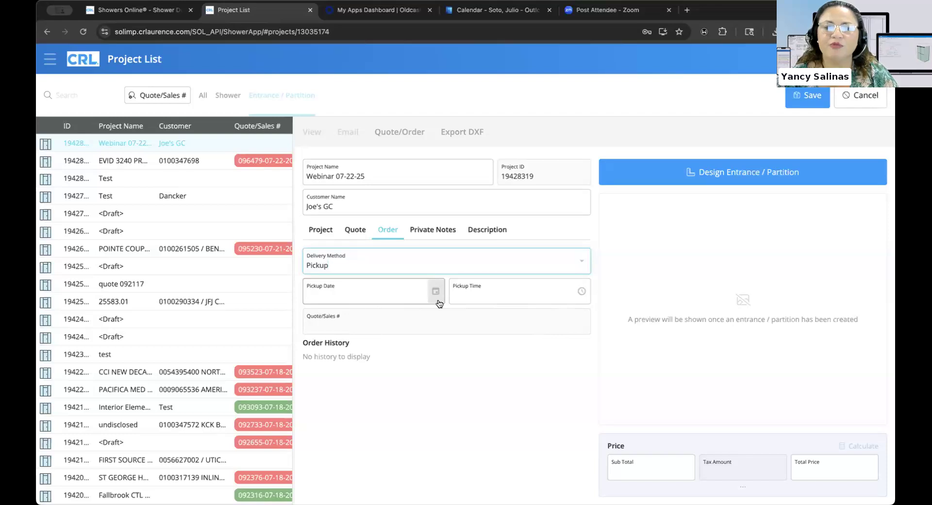
click(437, 301)
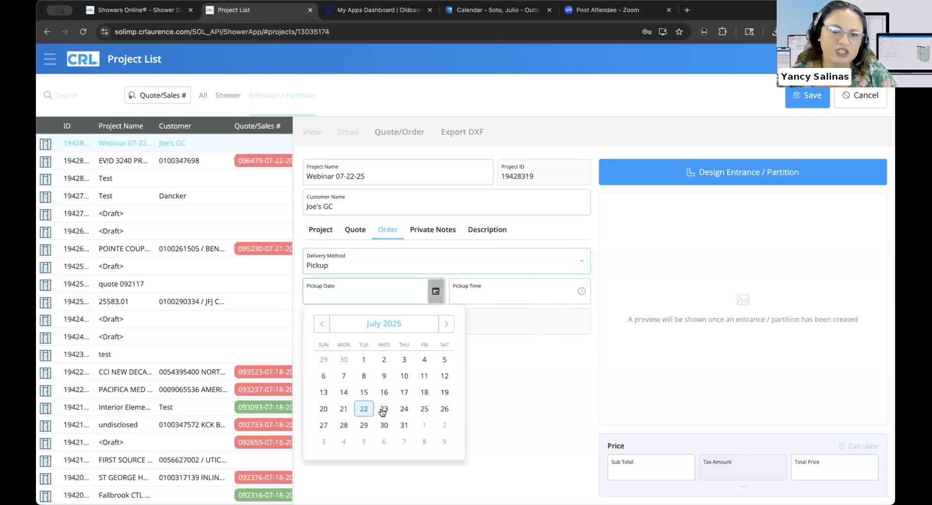
click(403, 425)
click(490, 305)
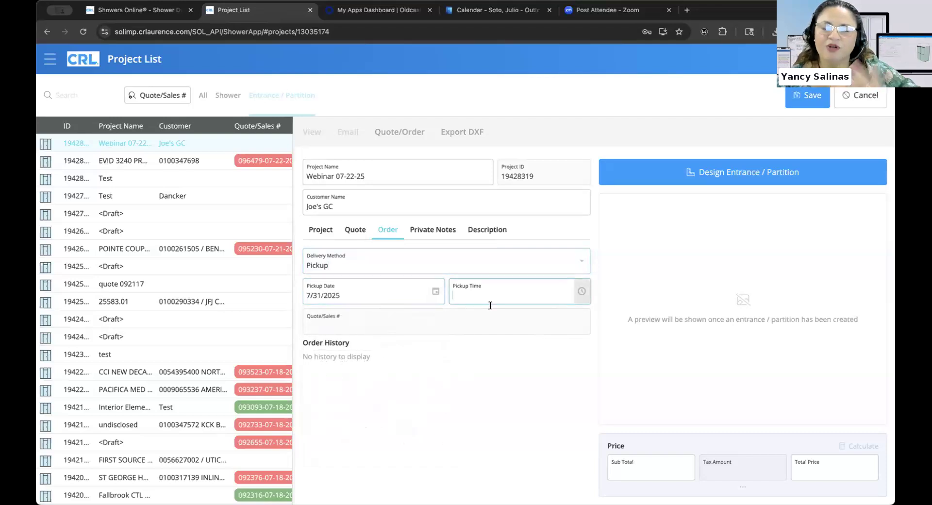
text(07)
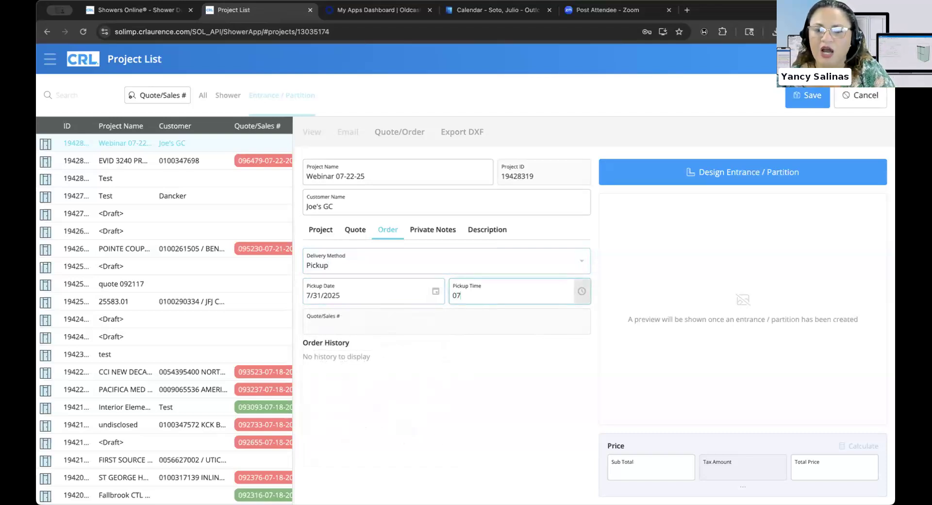
text(:30)
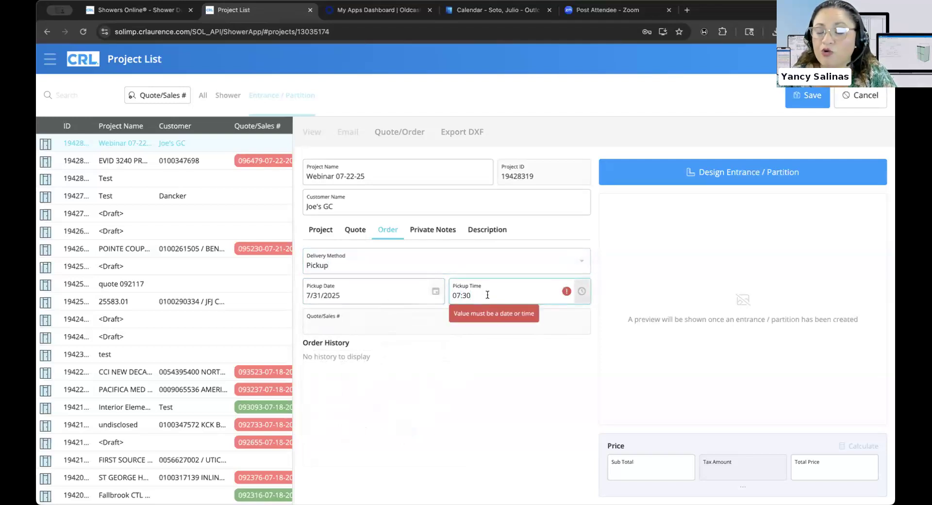
text(===)
key(BackSpace)
key(BackSpace)
key(BackSpace)
key(BackSpace)
key(BackSpace)
key(BackSpace)
key(BackSpace)
click(582, 291)
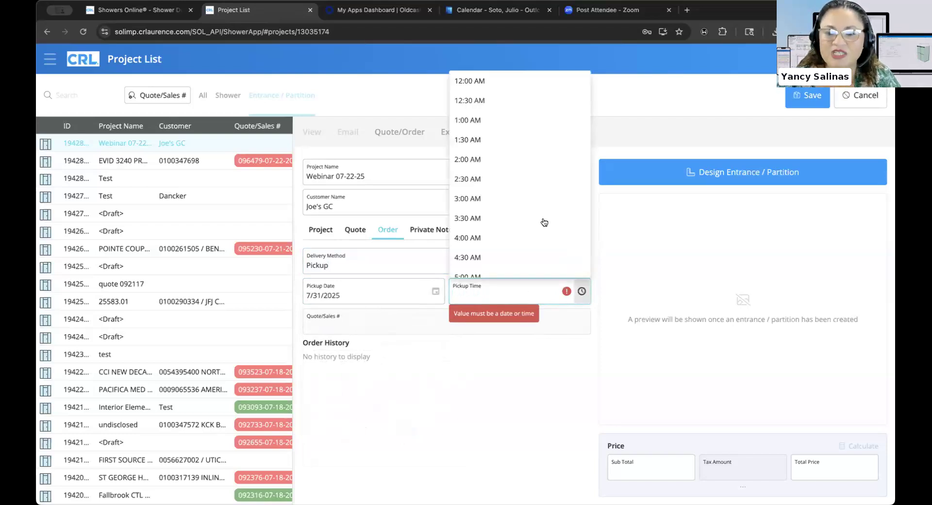
scroll(539, 220, down, 3)
click(500, 234)
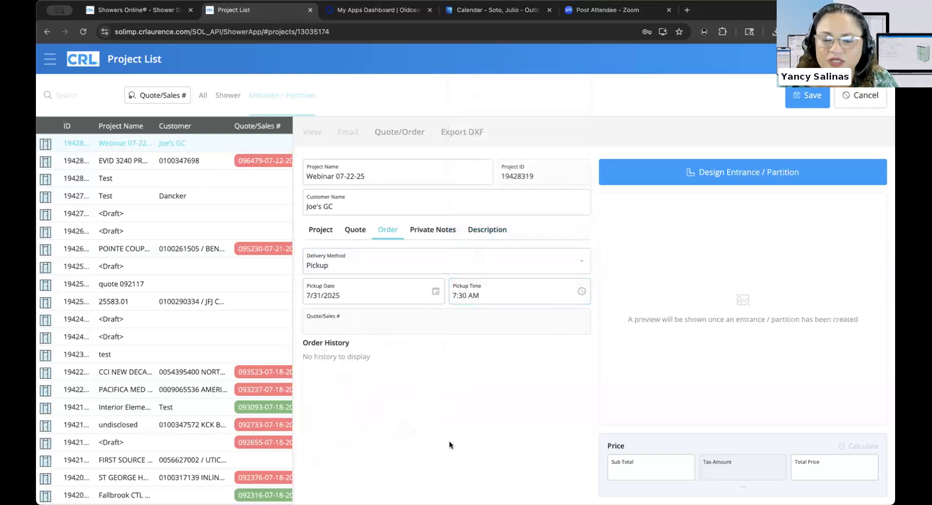
On the Description tab, toggle Show Quote Description off and on, leaving Quote Description blank.
click(480, 235)
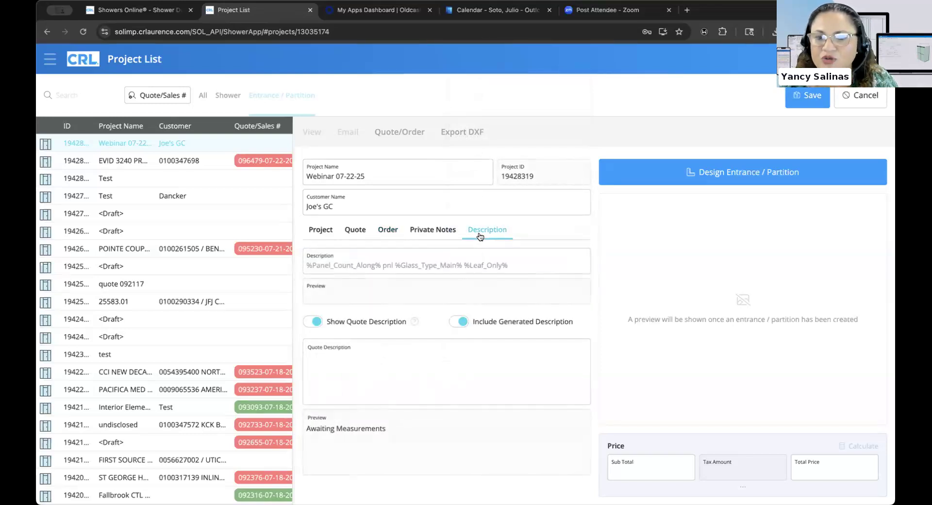
click(316, 322)
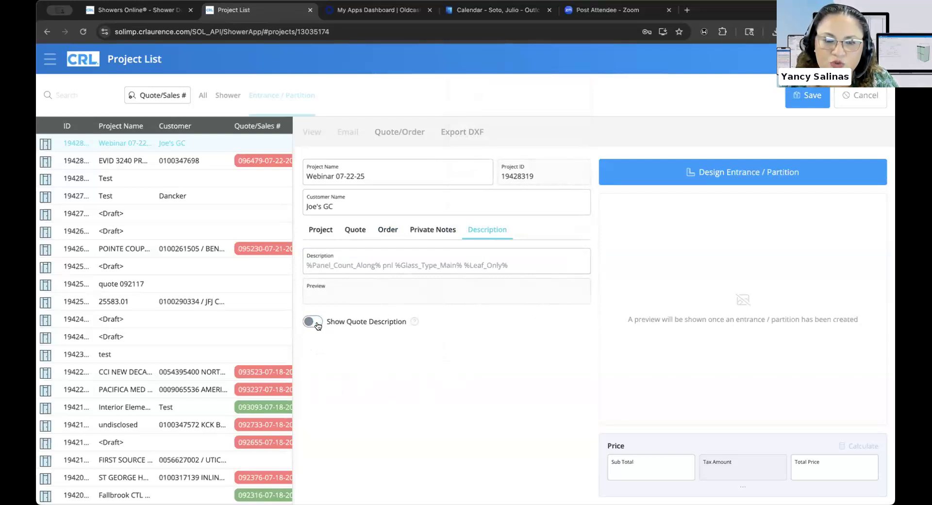
click(316, 322)
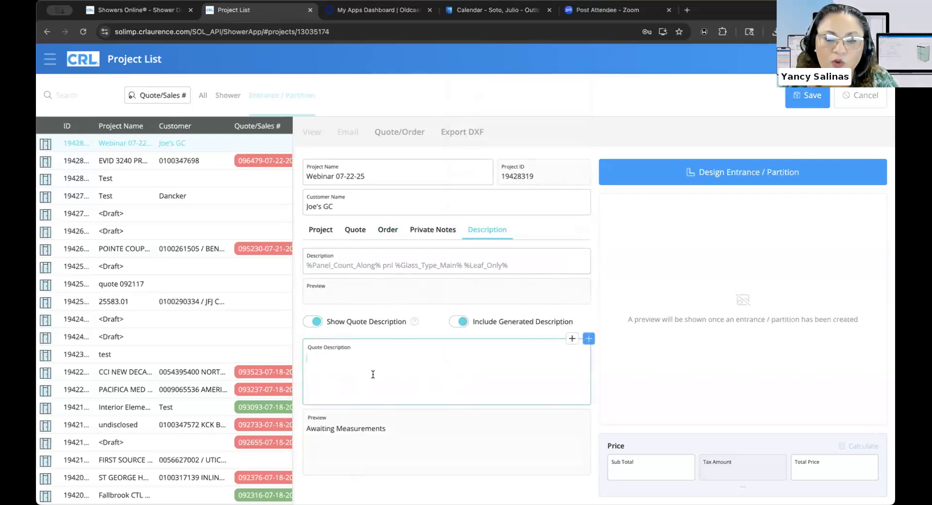
click(373, 373)
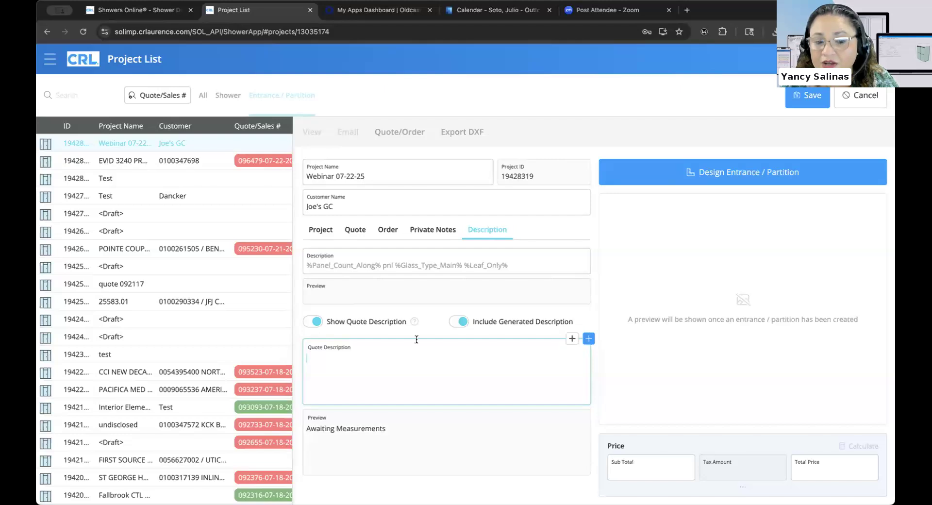
text(Big Office Space)
key(BackSpace)
key(BackSpace)
key(BackSpace)
key(BackSpace)
key(BackSpace)
key(BackSpace)
key(BackSpace)
key(BackSpace)
key(BackSpace)
key(BackSpace)
key(BackSpace)
key(BackSpace)
key(BackSpace)
key(BackSpace)
key(BackSpace)
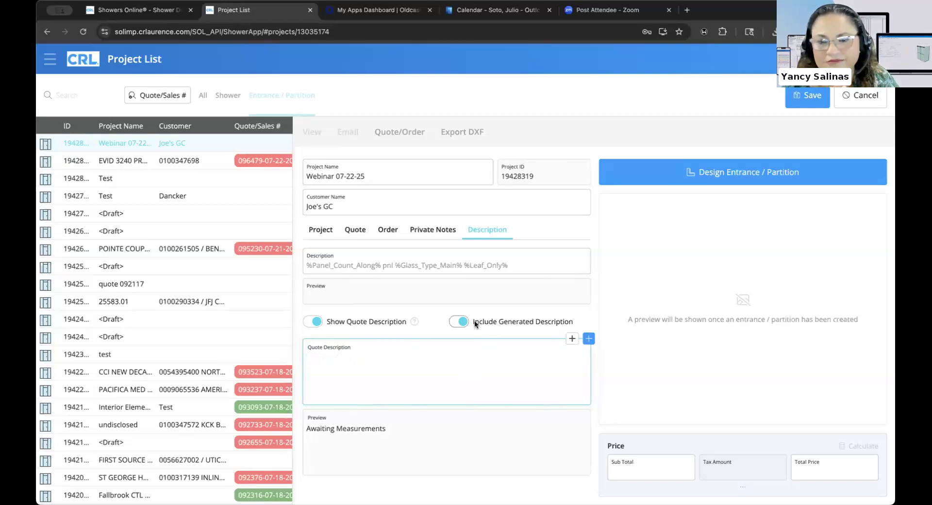
From the Project tab, launch Design Entrance / Partition to reach the layout templates.
click(326, 236)
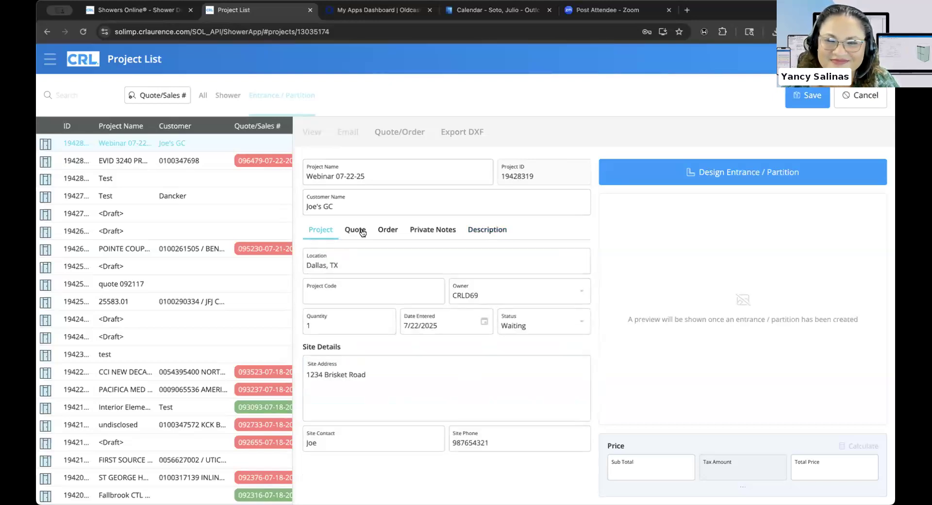
click(684, 176)
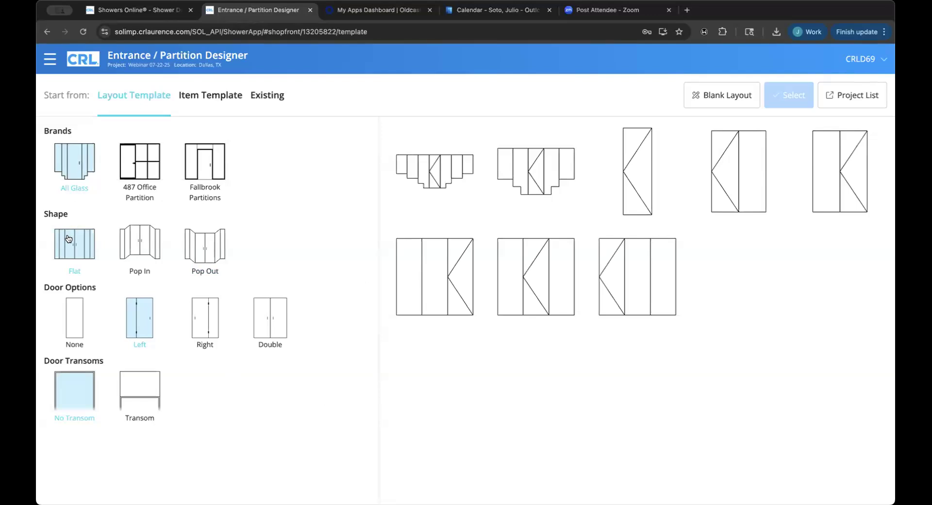
click(140, 237)
click(190, 243)
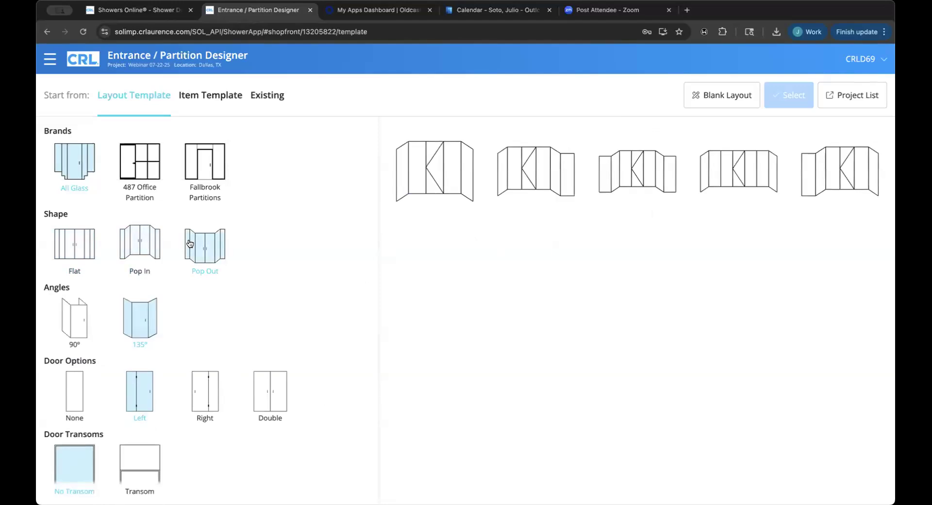
click(84, 252)
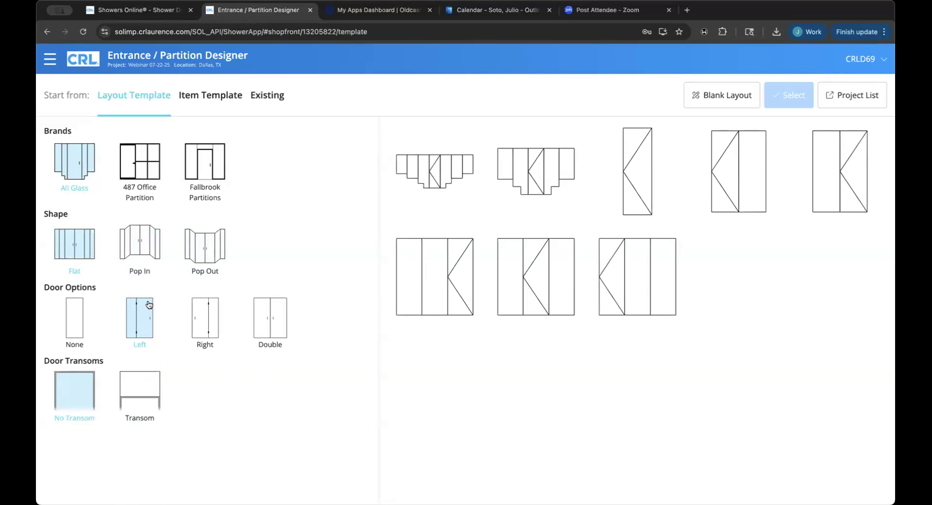
click(77, 325)
click(134, 397)
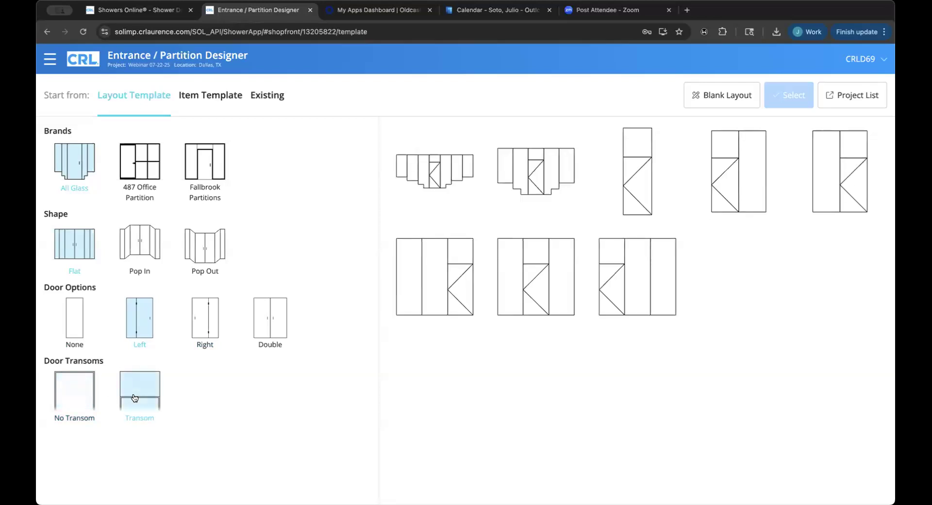
click(80, 393)
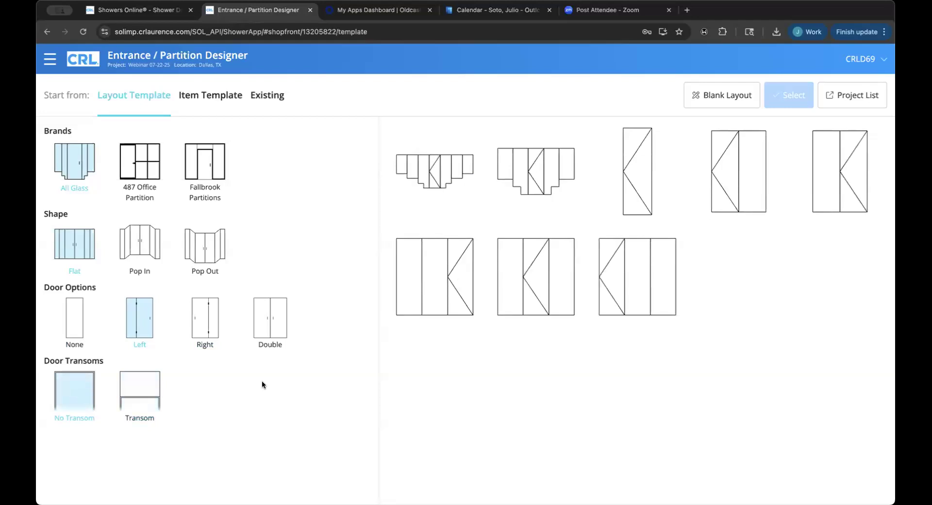
Start from the three-panel centre-door template and view its Return–Door–Return panel layout.
click(533, 302)
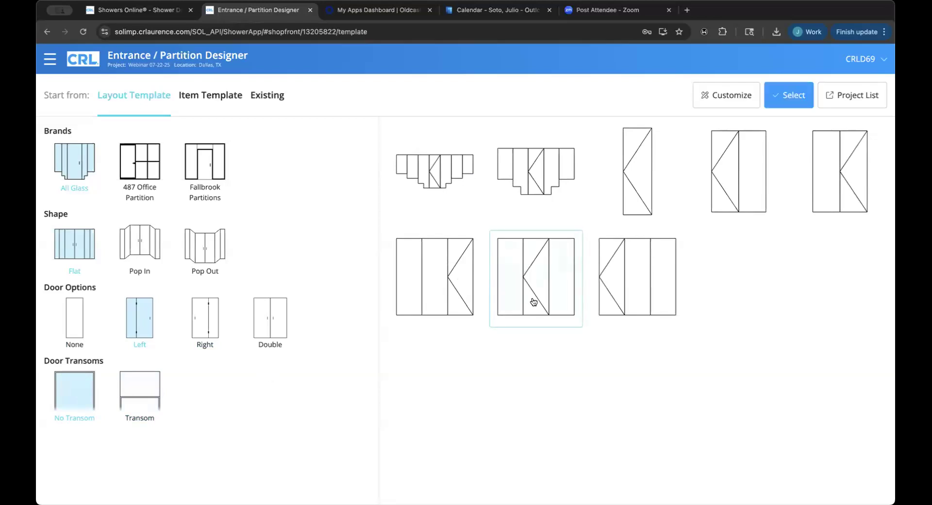
click(784, 100)
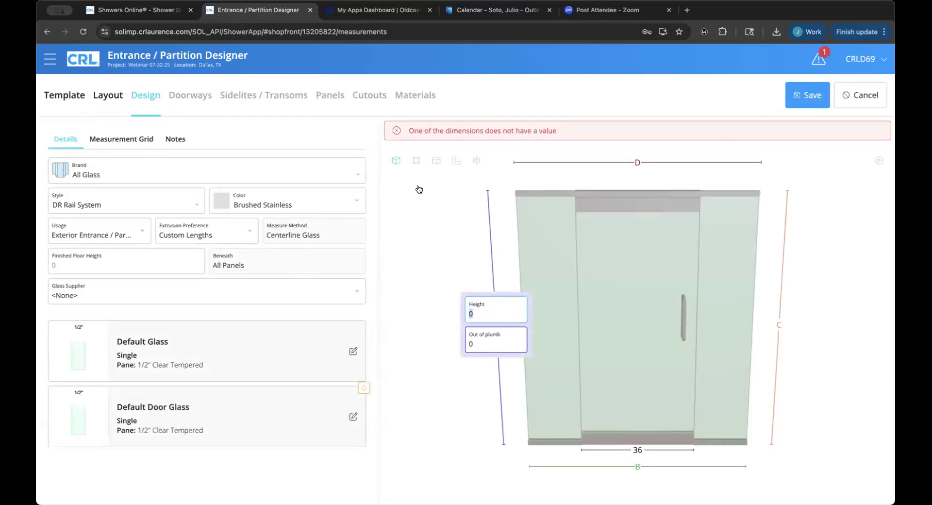
click(108, 95)
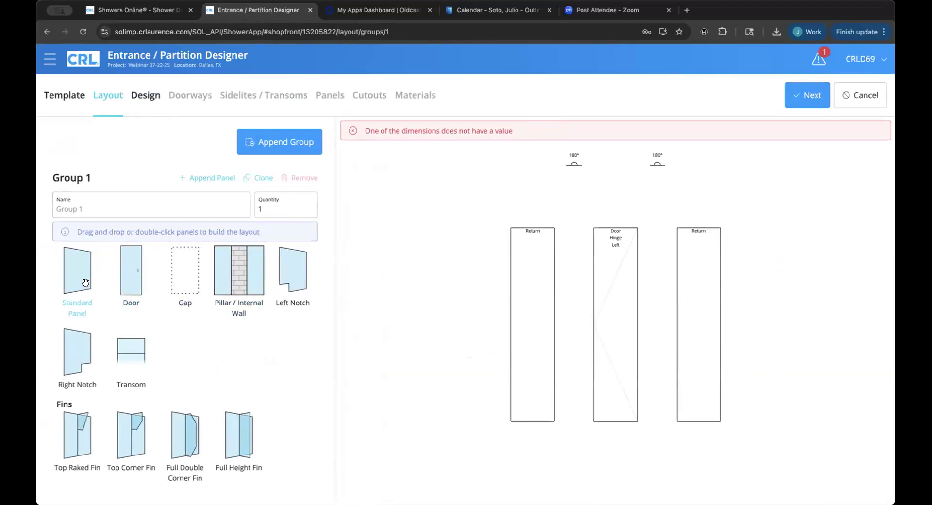
drag(85, 283, 464, 352)
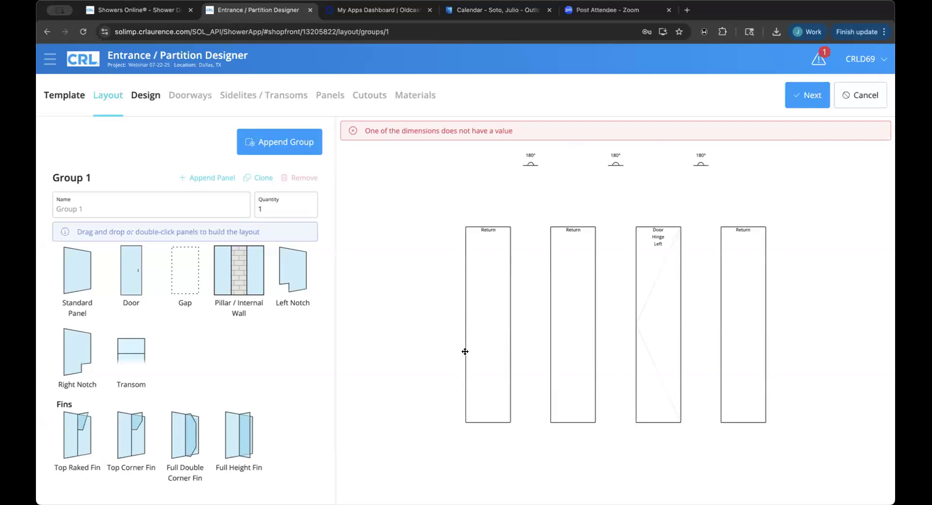
click(486, 293)
click(313, 189)
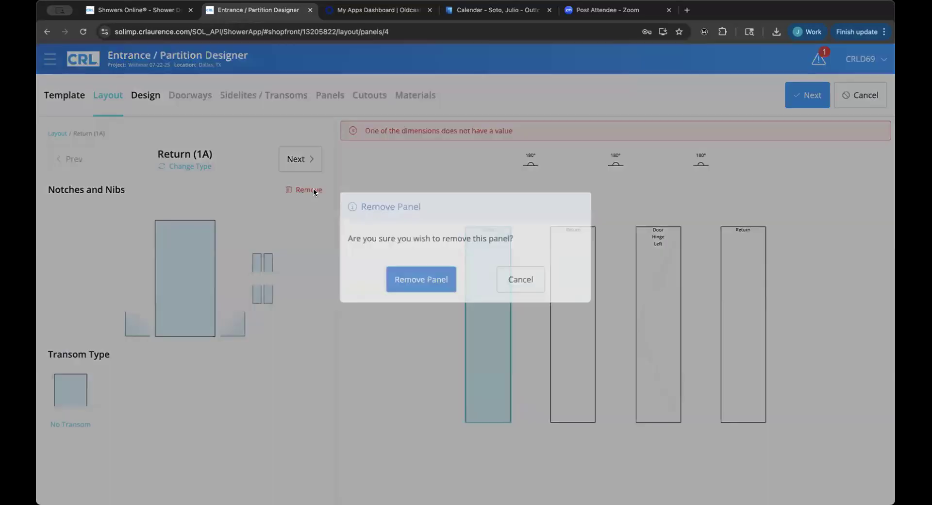
click(420, 292)
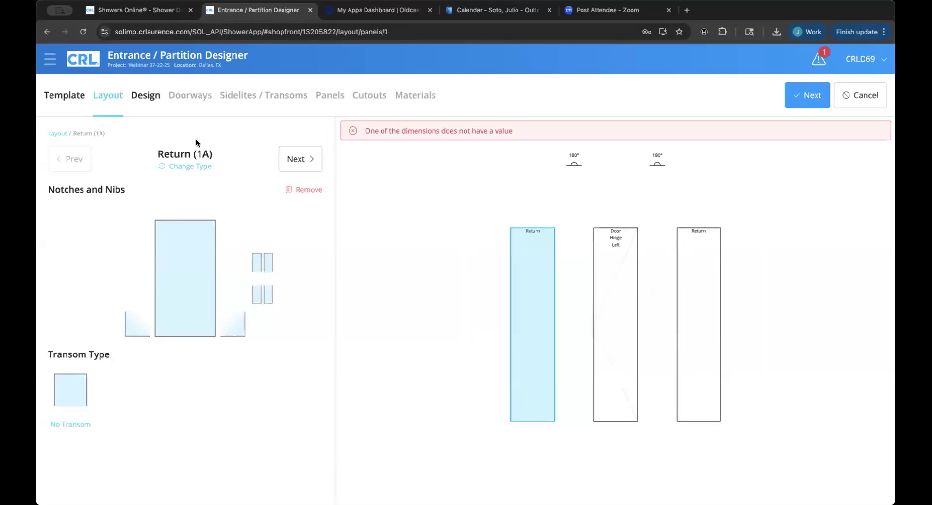
click(108, 98)
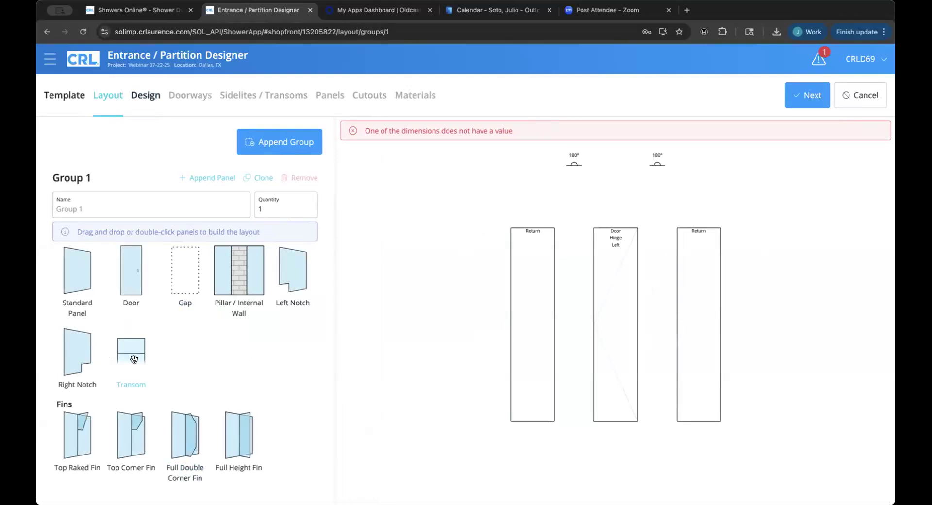
Add a standard panel at the right end and make its junction a 90° corner.
mouse_move(82, 287)
mouse_down()
mouse_move(396, 281)
mouse_move(562, 317)
mouse_move(799, 294)
mouse_up()
click(700, 162)
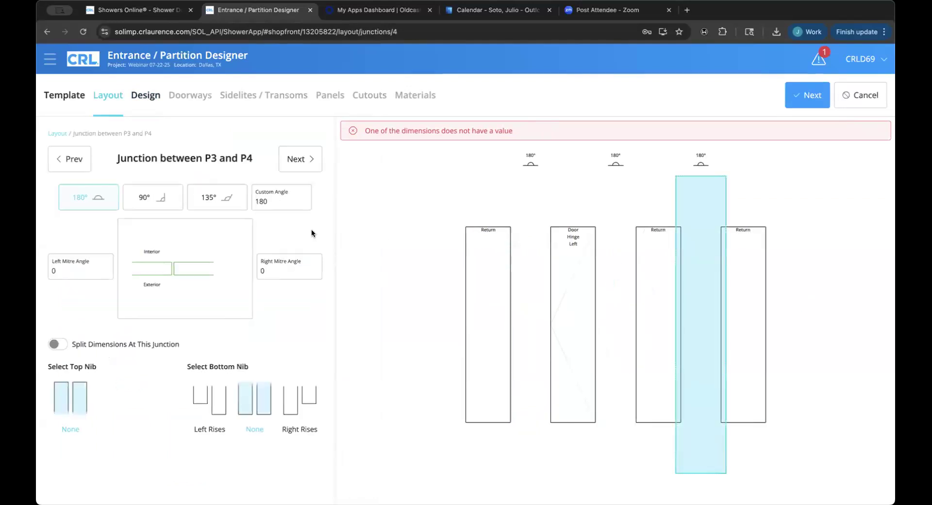
click(161, 196)
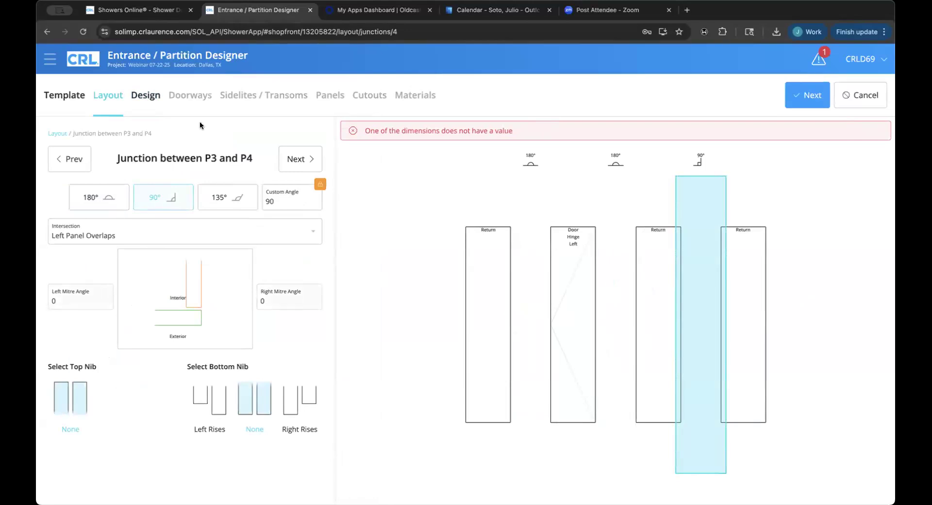
click(79, 158)
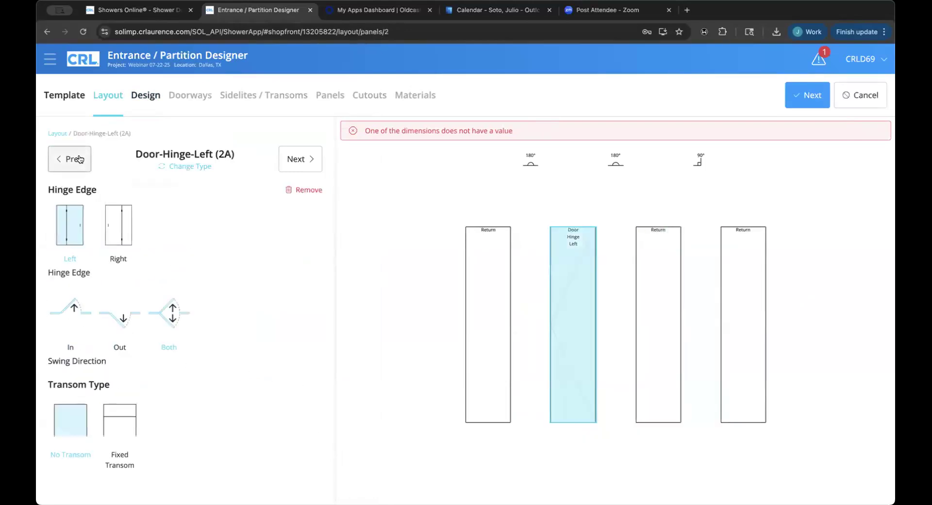
click(79, 158)
click(79, 159)
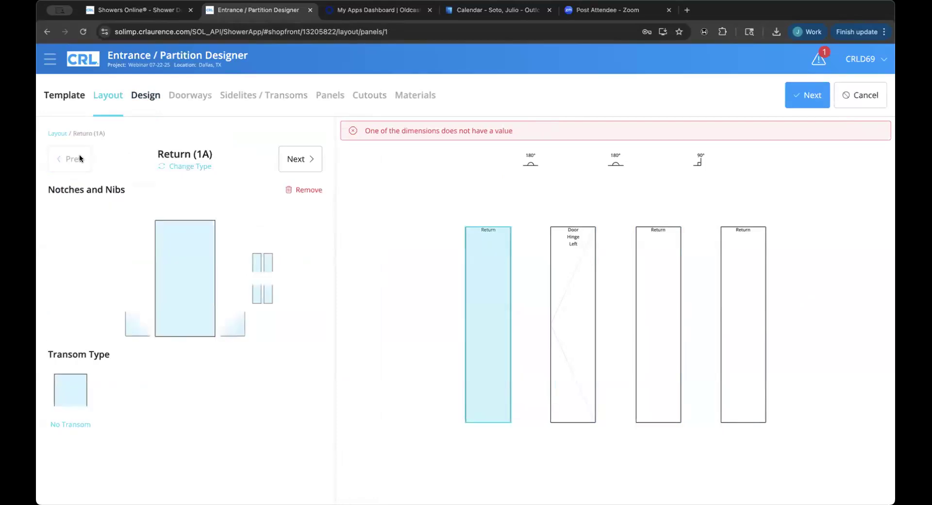
click(57, 133)
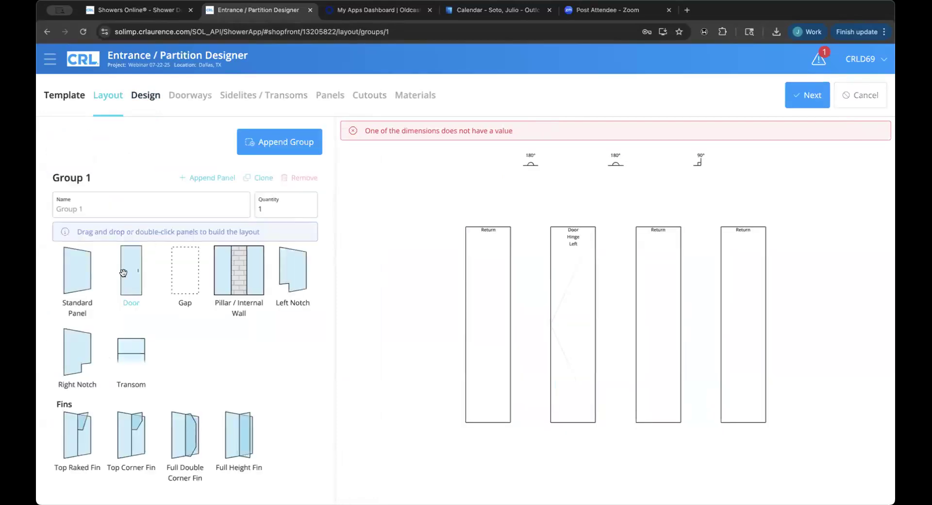
Add a standard panel at the left end and set the first junction to 90°.
drag(83, 288, 432, 331)
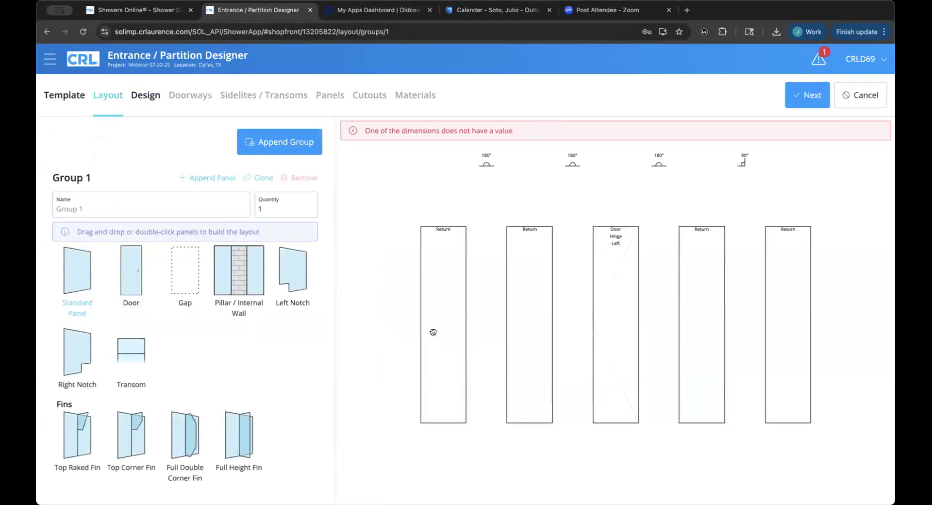
click(486, 185)
click(171, 198)
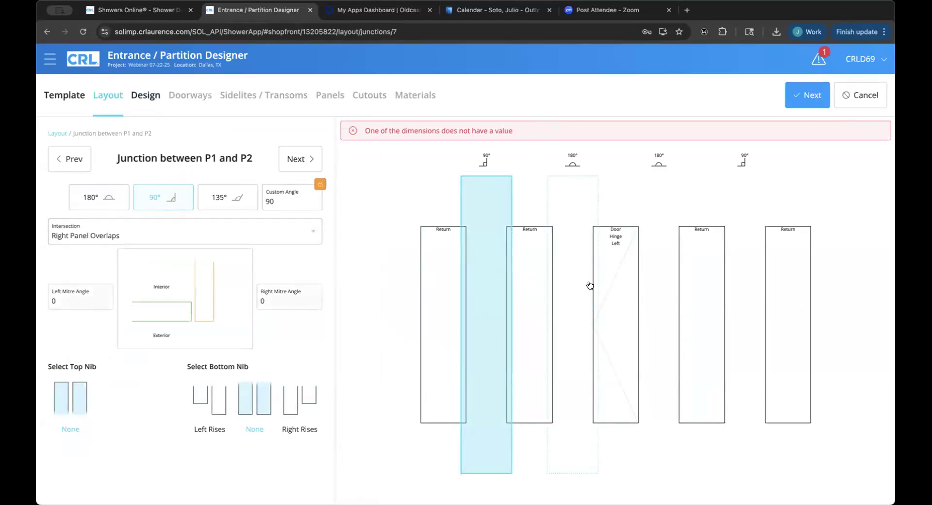
click(57, 133)
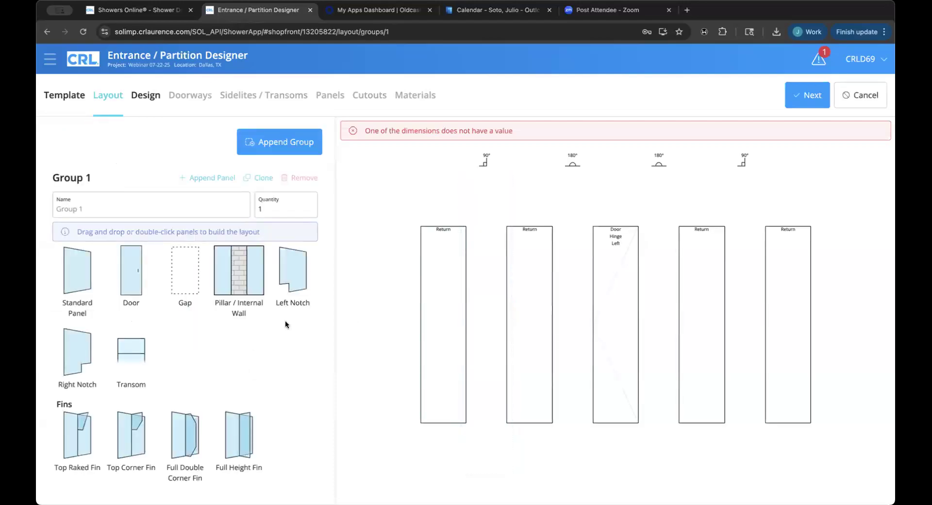
scroll(284, 319, down, 1)
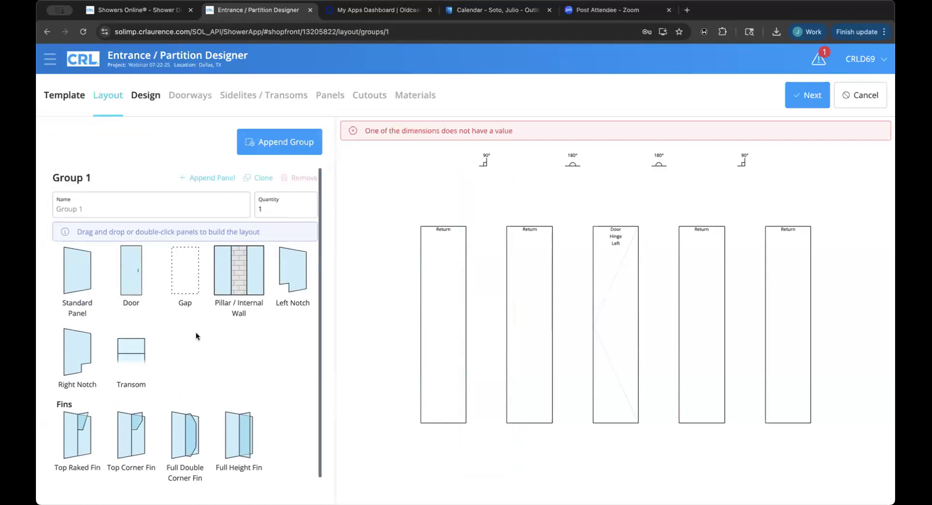
Set the front's overall bottom width to 108 and the enclosure height to 96.
click(141, 97)
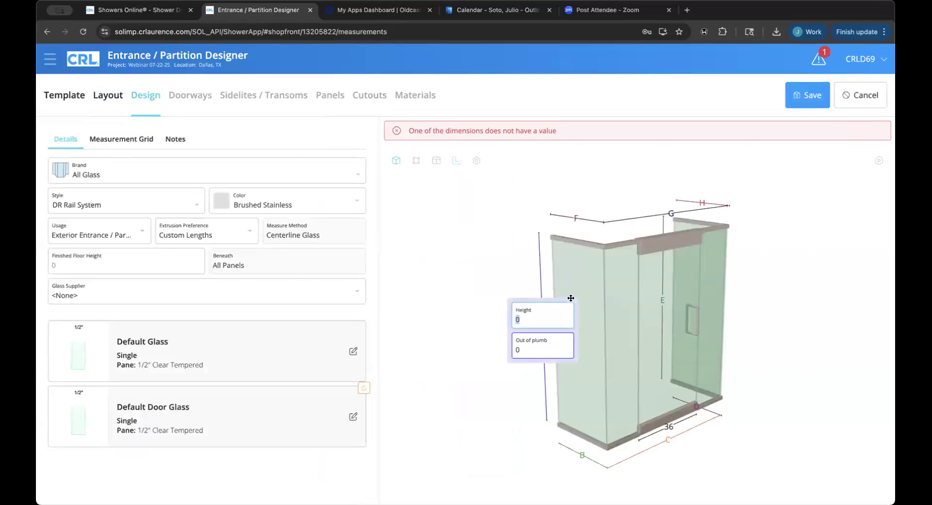
drag(637, 299, 590, 284)
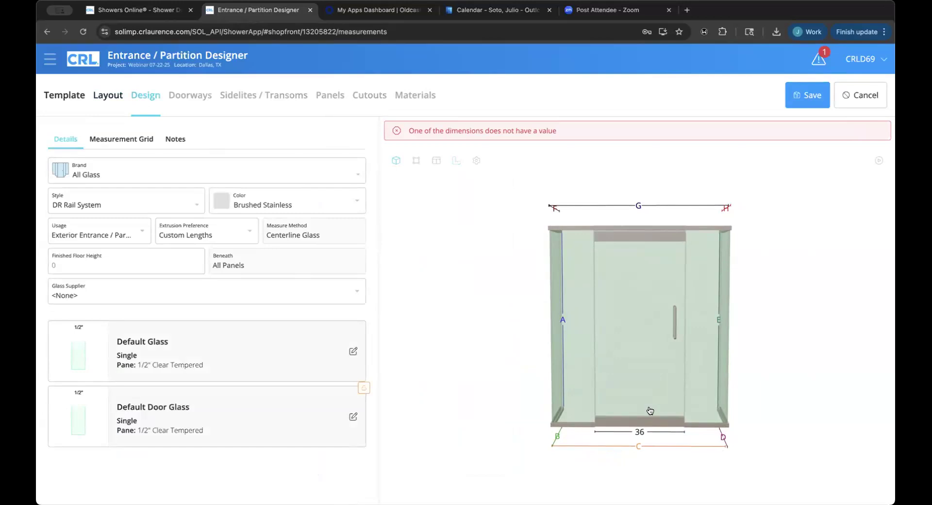
click(634, 444)
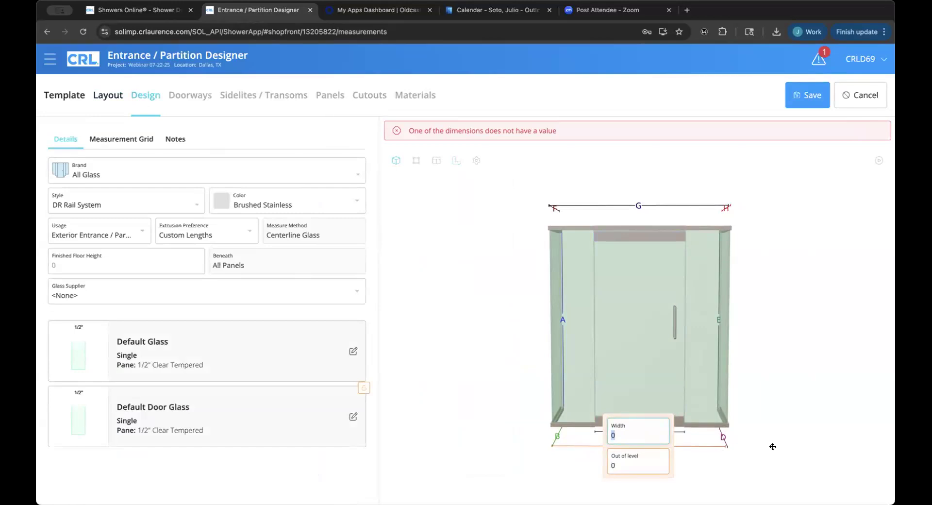
text(108)
click(561, 317)
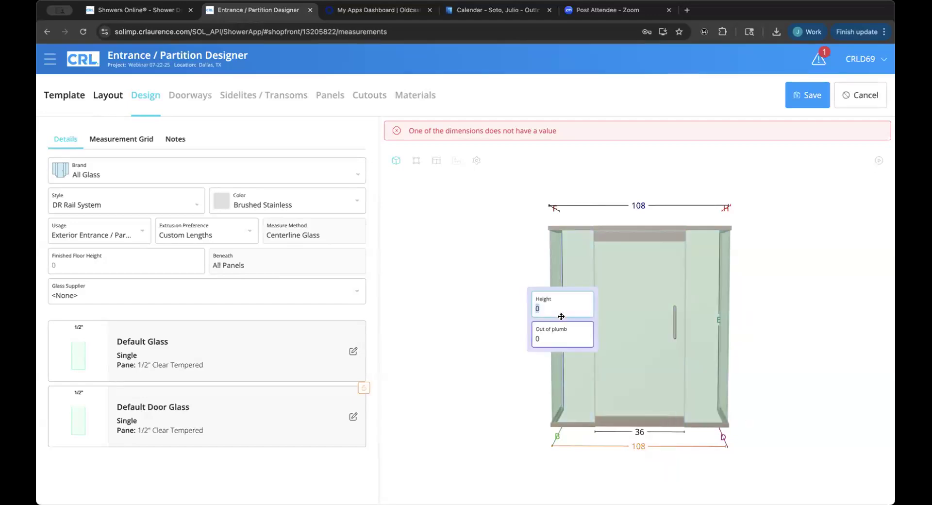
text(96)
Set the bottom widths of both side returns to 48.
drag(458, 340, 639, 458)
click(639, 458)
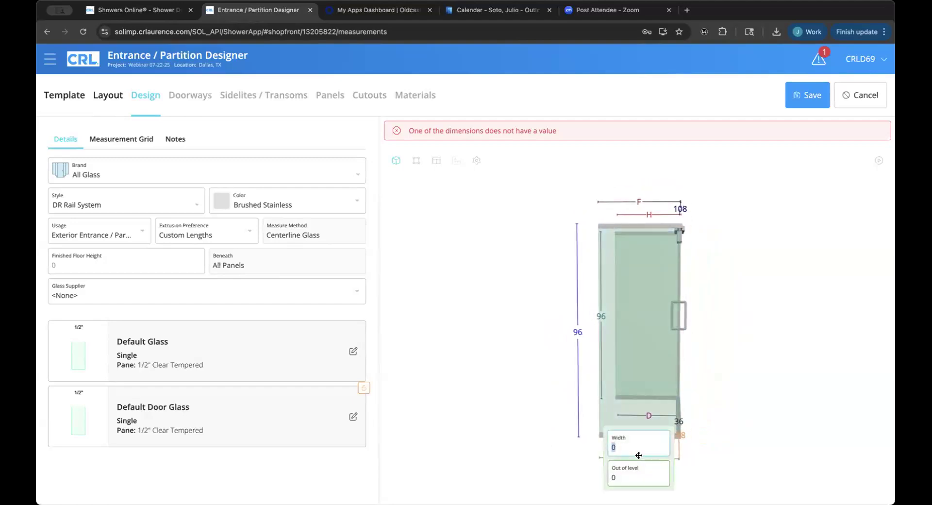
text(48)
drag(578, 413, 621, 449)
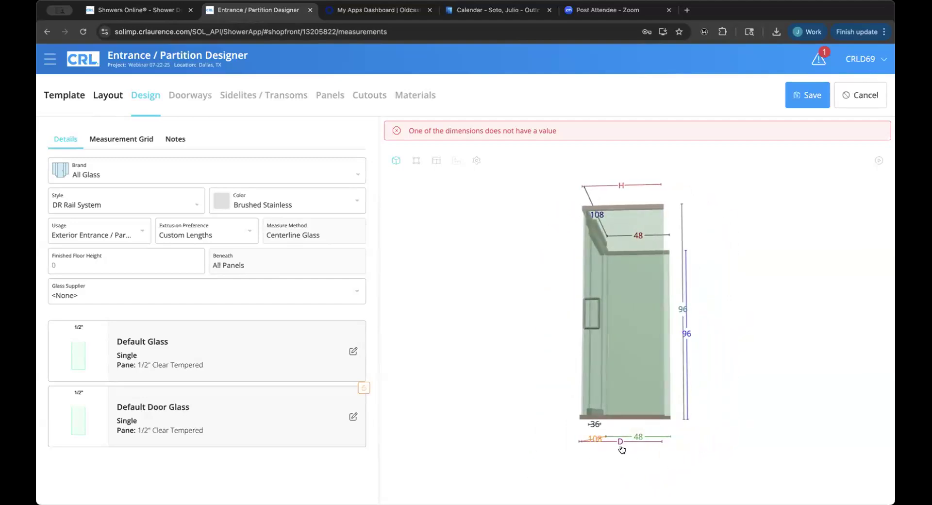
click(620, 443)
text(48)
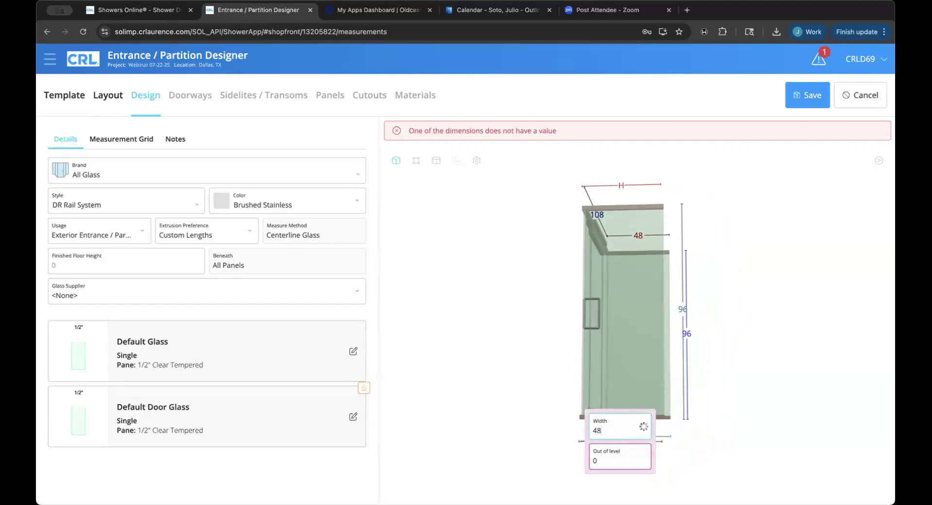
Orbit the 108×96 enclosure preview back toward a front-facing view.
drag(610, 349, 634, 351)
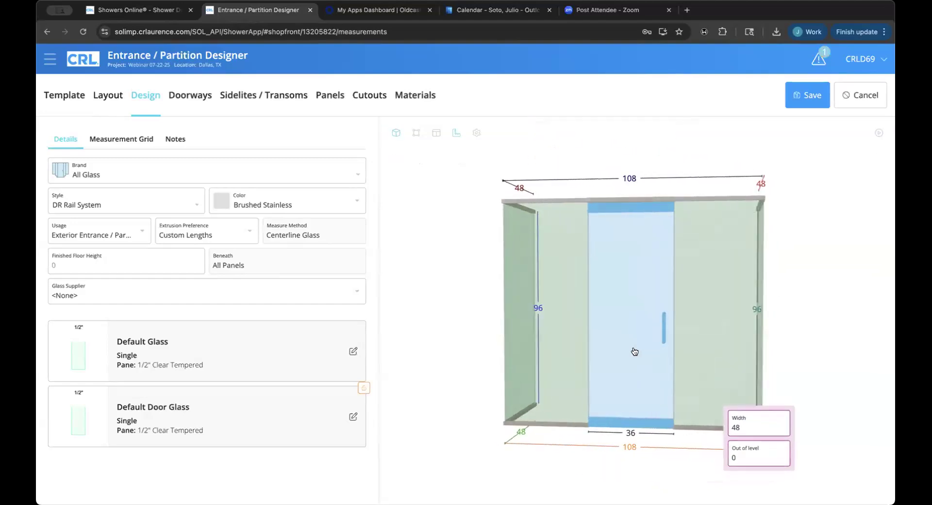
scroll(634, 352, up, 3)
scroll(634, 351, down, 6)
mouse_move(640, 443)
mouse_down()
mouse_move(718, 457)
mouse_move(628, 450)
mouse_move(635, 444)
mouse_up()
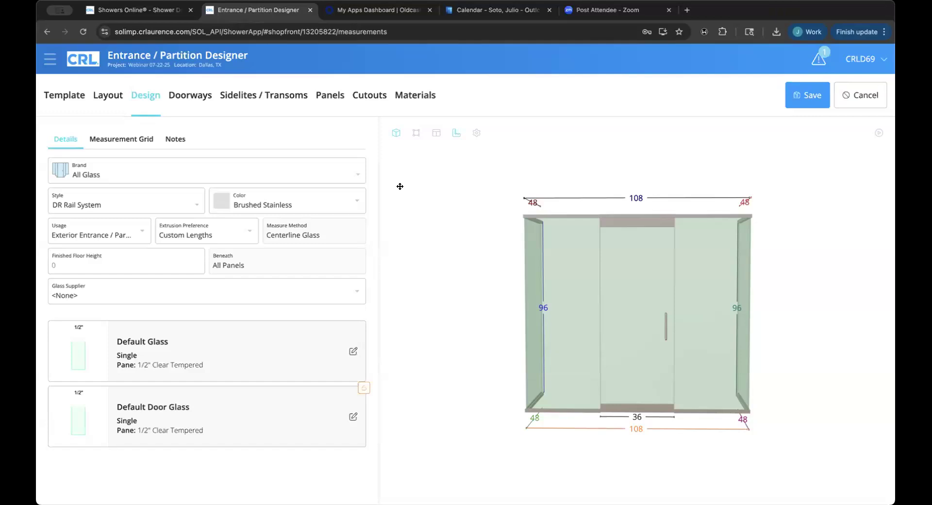
Open the Brand dropdown on the Details tab to see the available brands.
click(246, 177)
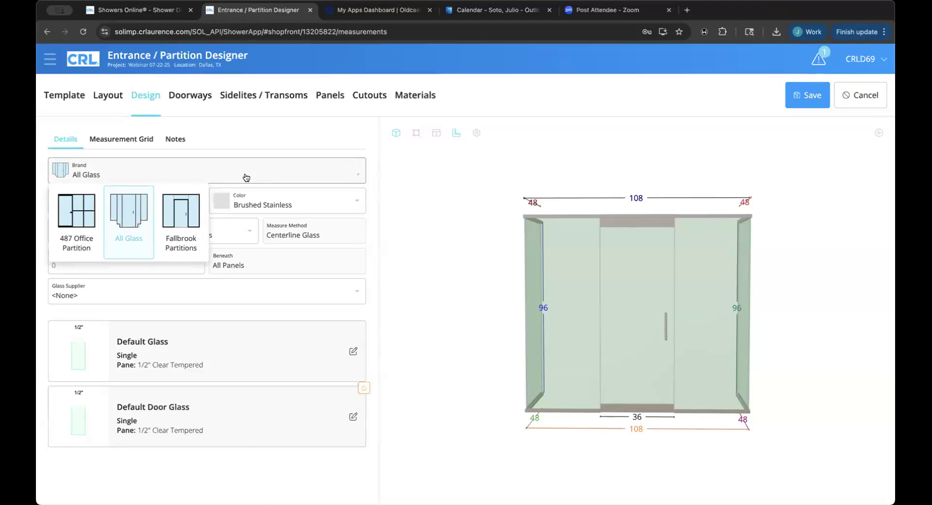
click(374, 182)
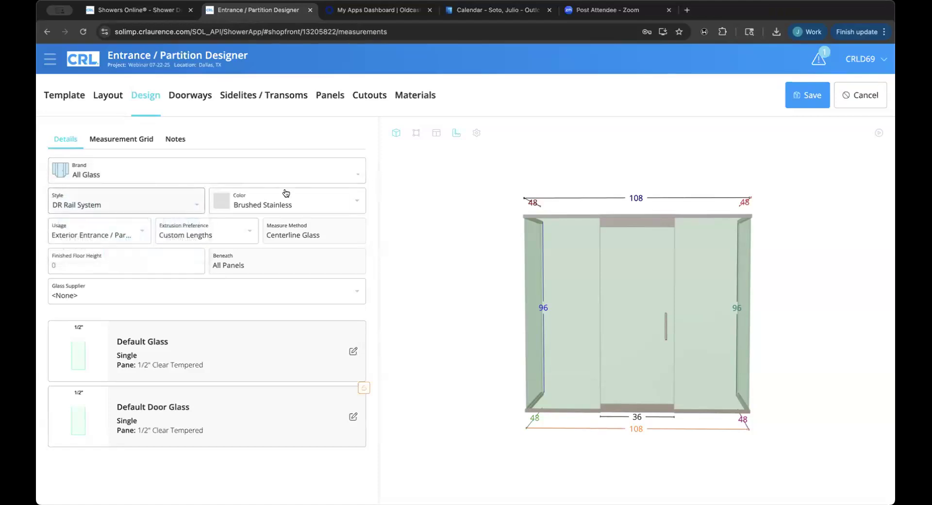
click(143, 208)
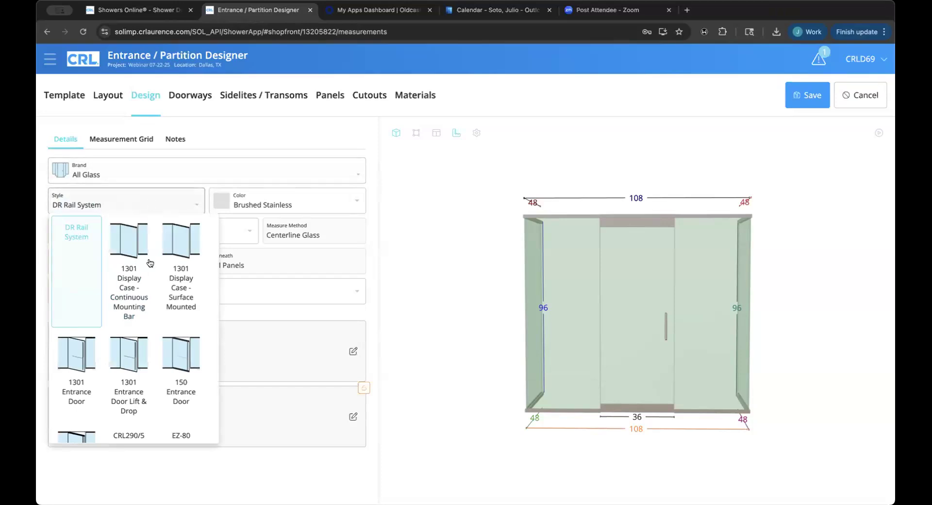
scroll(150, 263, down, 3)
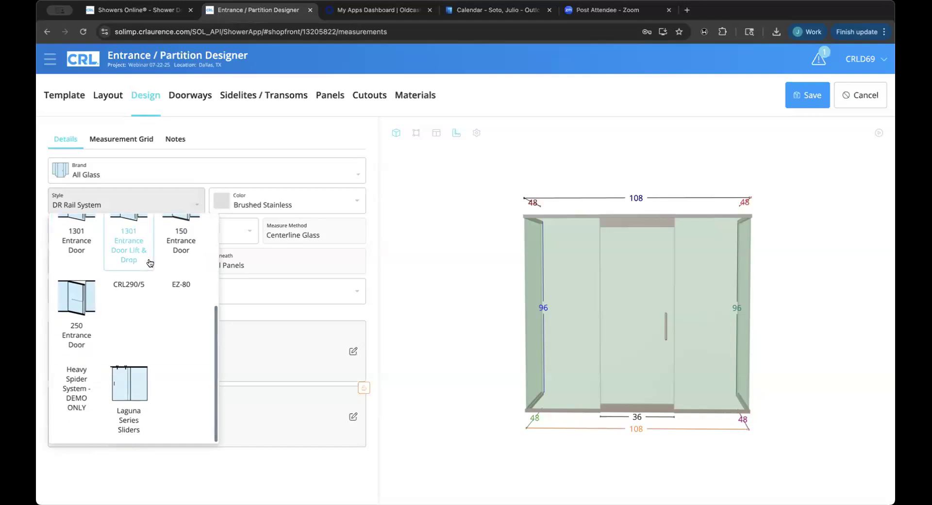
scroll(150, 263, up, 2)
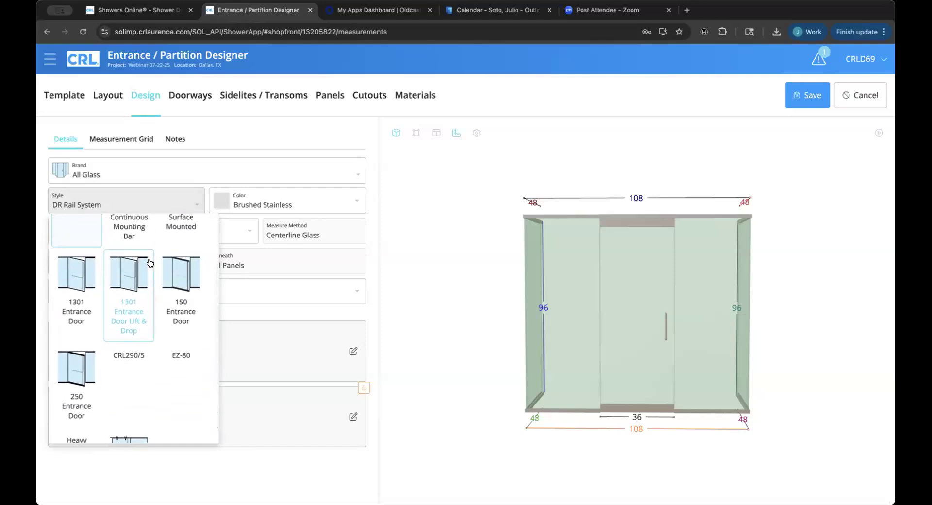
scroll(150, 263, up, 1)
scroll(150, 263, down, 3)
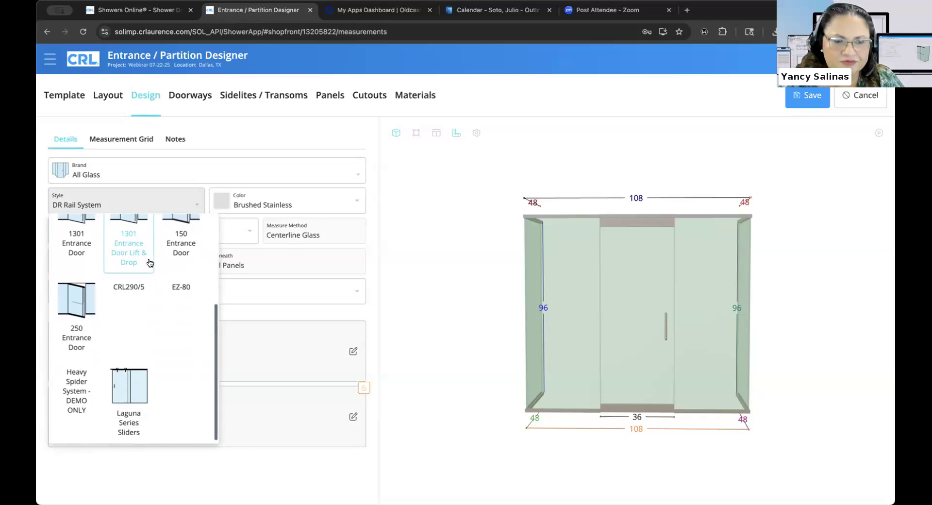
scroll(150, 263, up, 5)
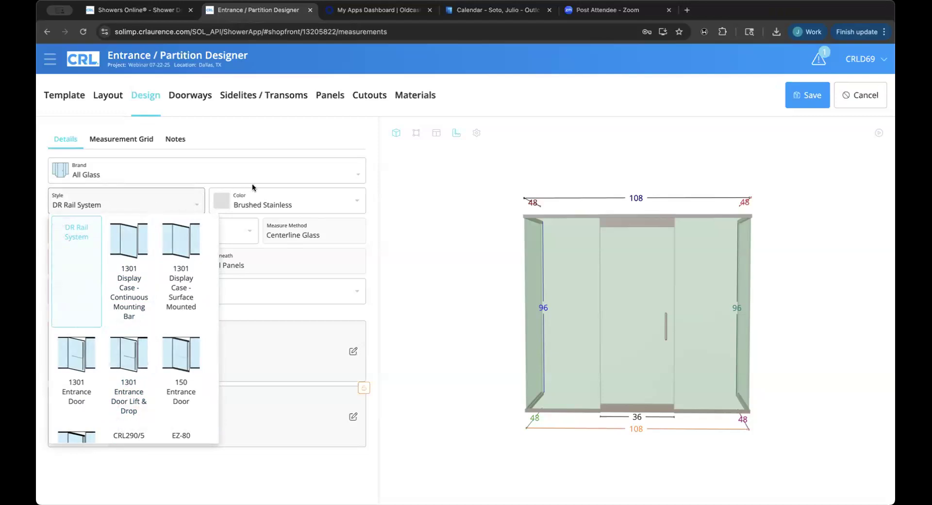
click(266, 195)
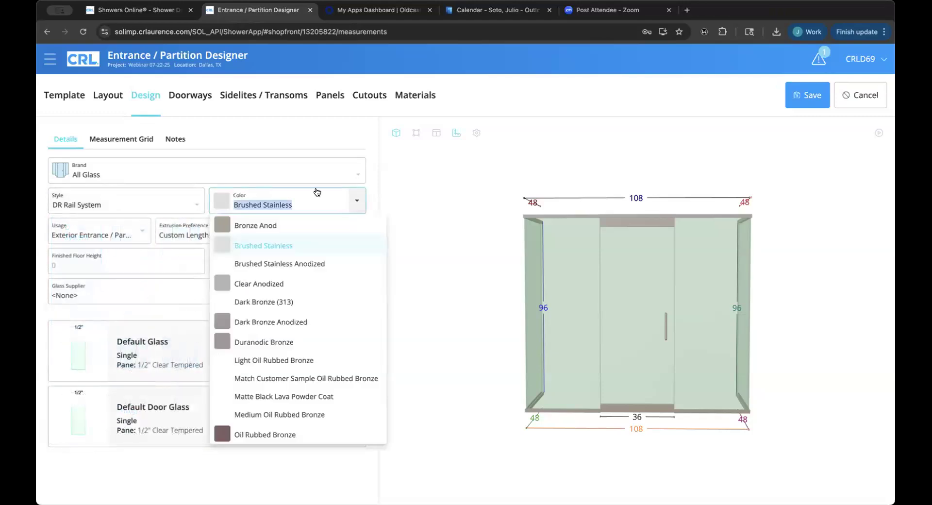
scroll(318, 360, down, 2)
scroll(319, 360, down, 5)
scroll(319, 360, up, 5)
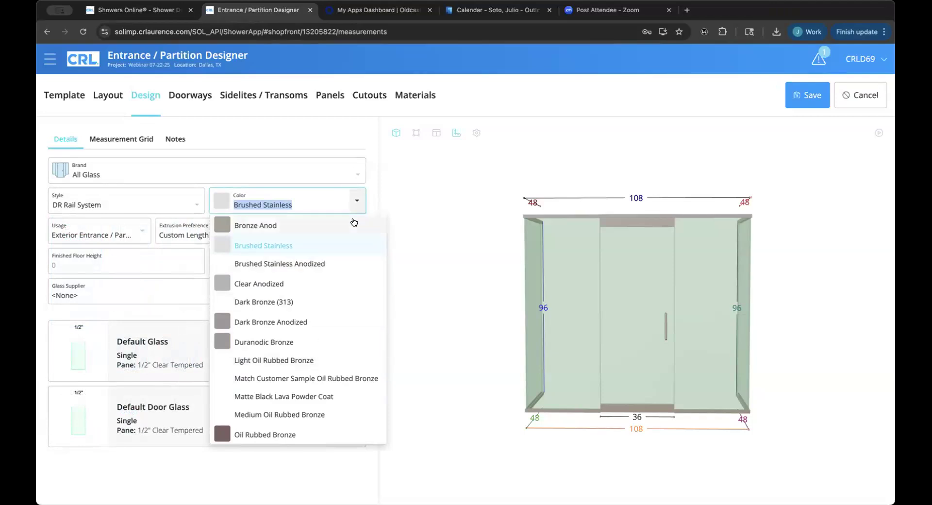
click(329, 246)
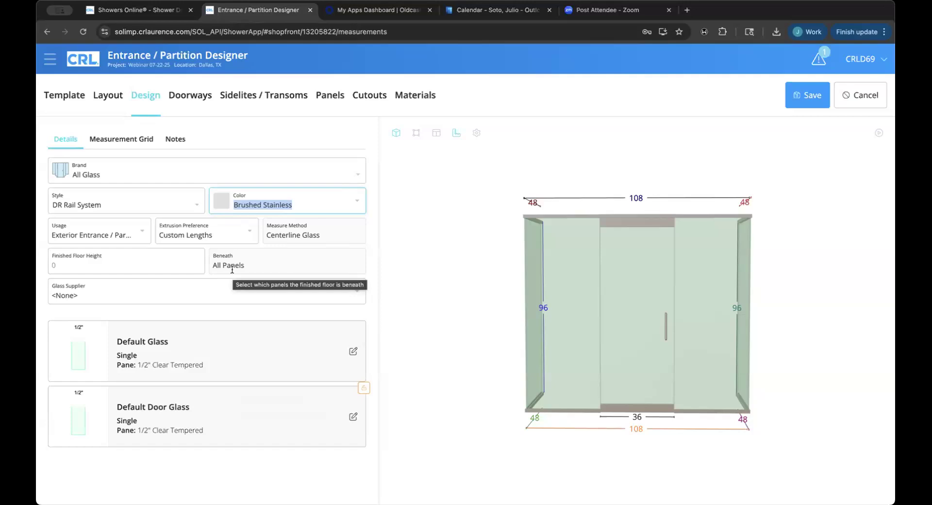
Choose Interior Entrance / Partition for Usage and Stock Lengths for Extrusion Preference.
click(142, 234)
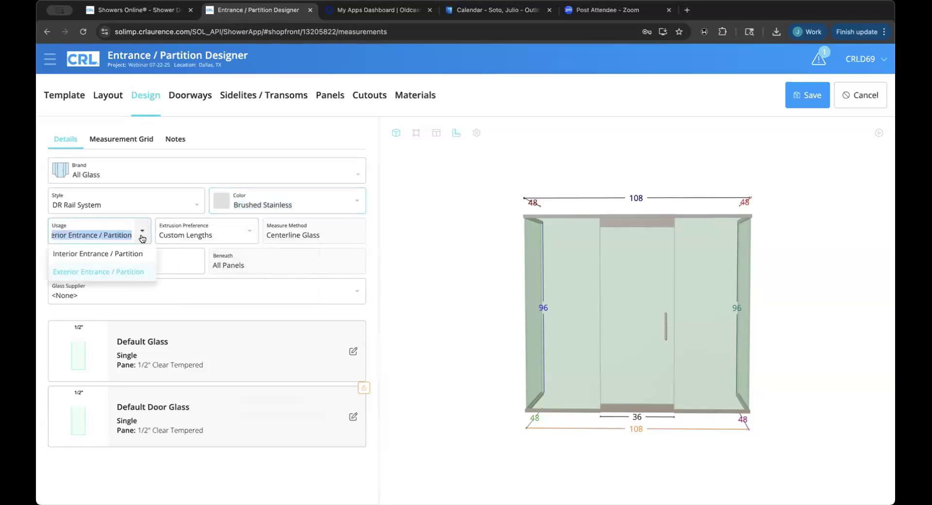
click(125, 251)
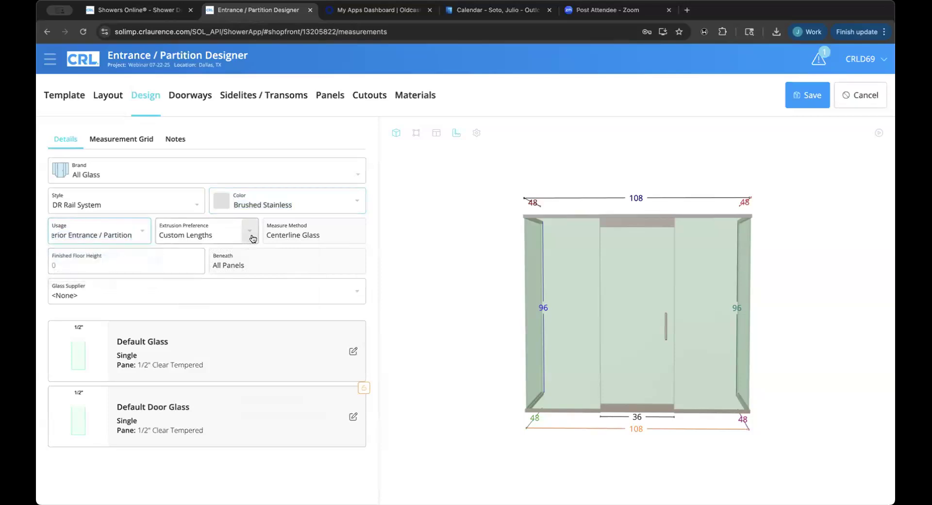
mouse_move(253, 238)
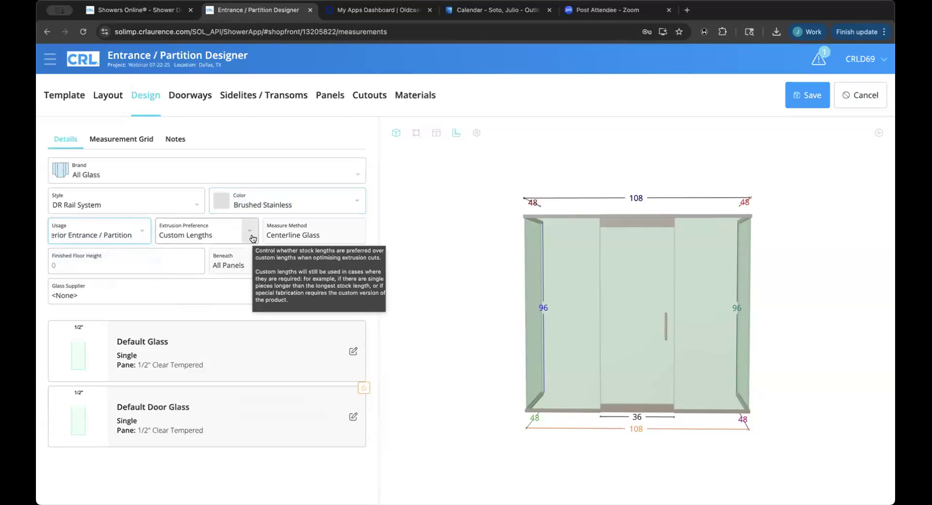
click(249, 231)
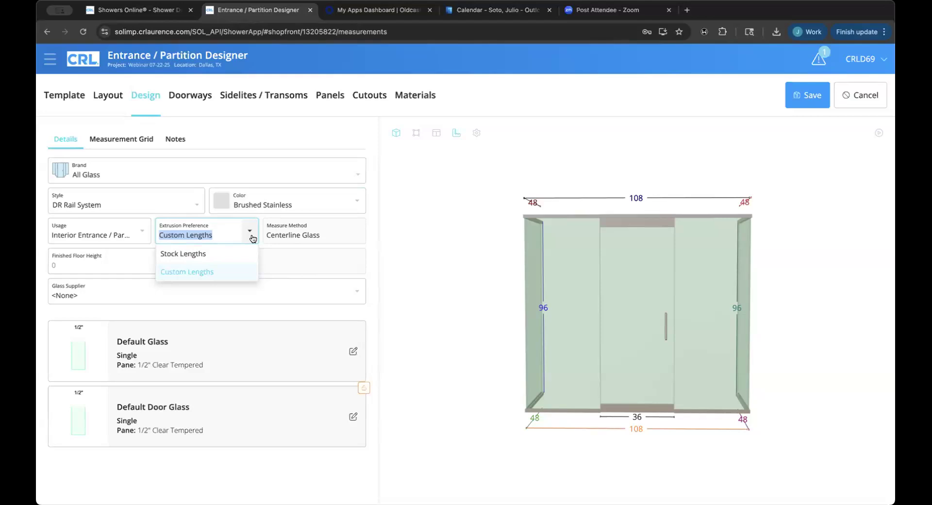
click(217, 253)
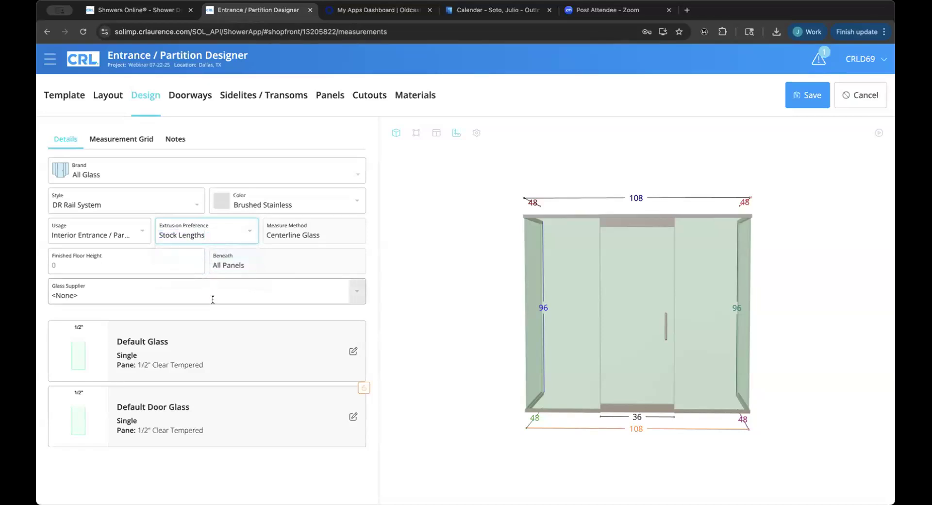
click(353, 351)
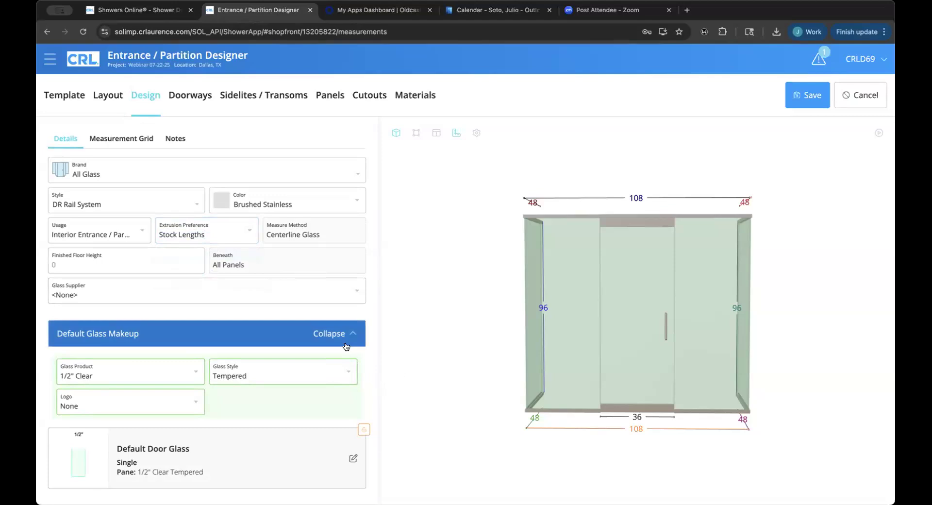
click(196, 371)
scroll(184, 278, up, 1)
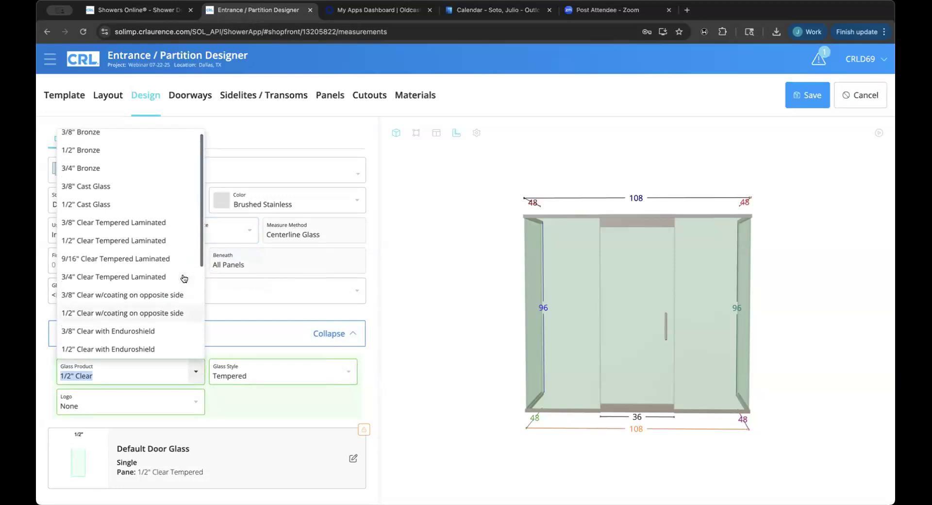
scroll(184, 278, down, 2)
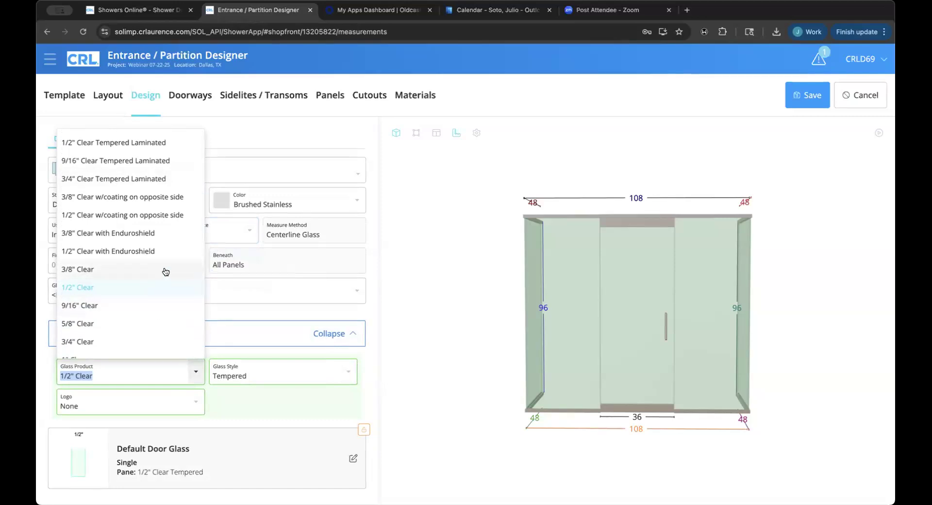
click(408, 312)
click(327, 334)
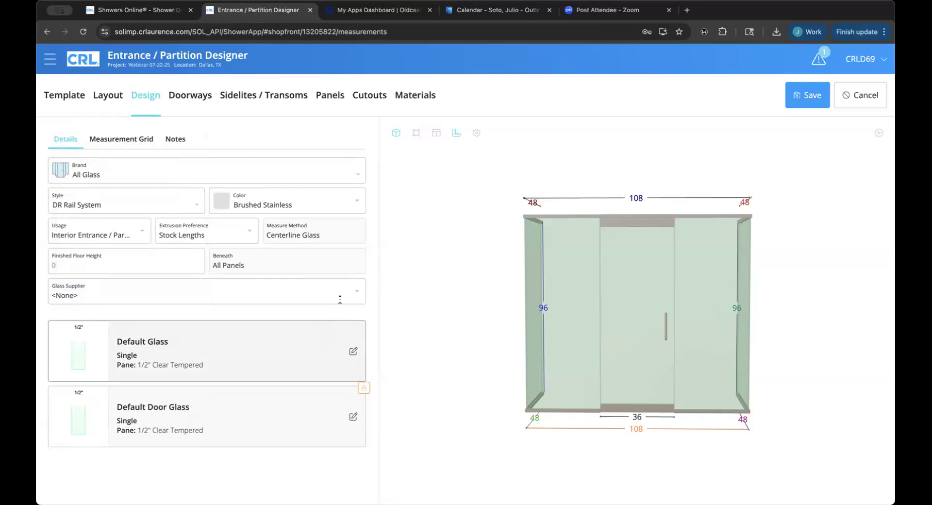
click(357, 297)
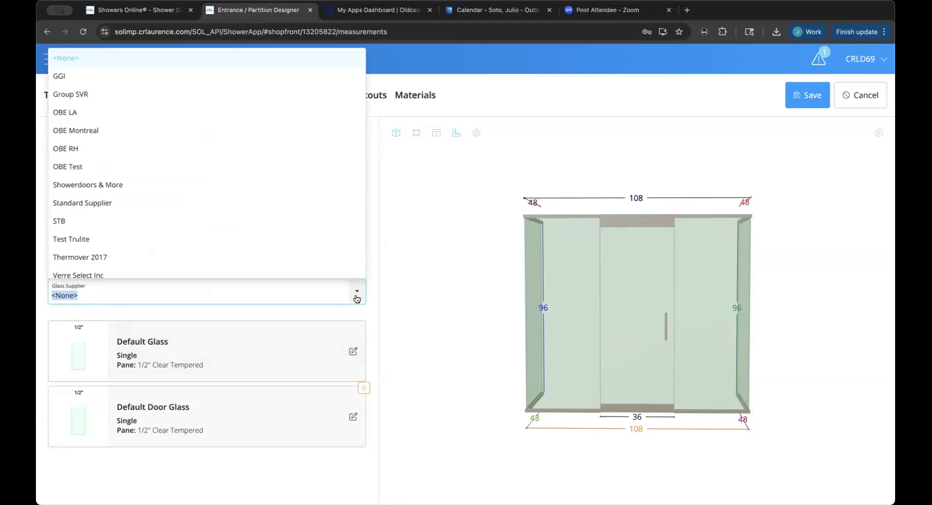
scroll(347, 262, down, 1)
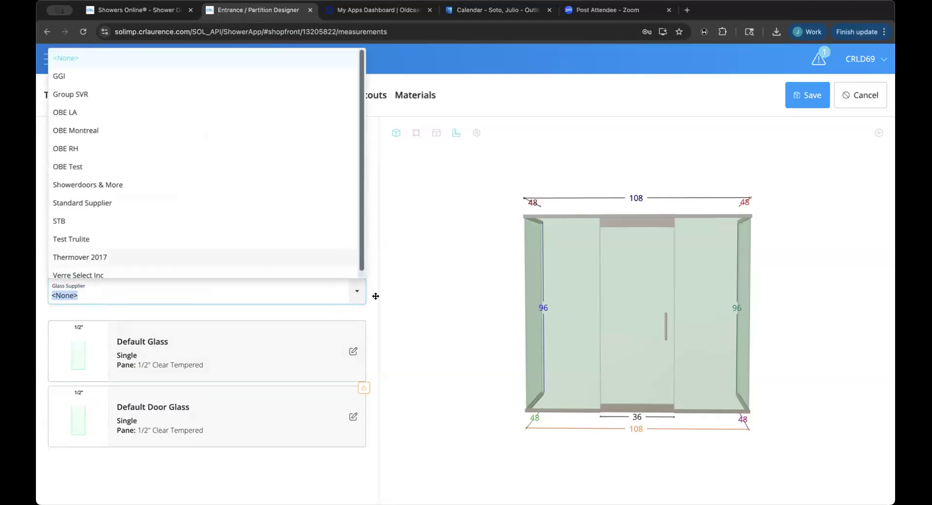
click(407, 309)
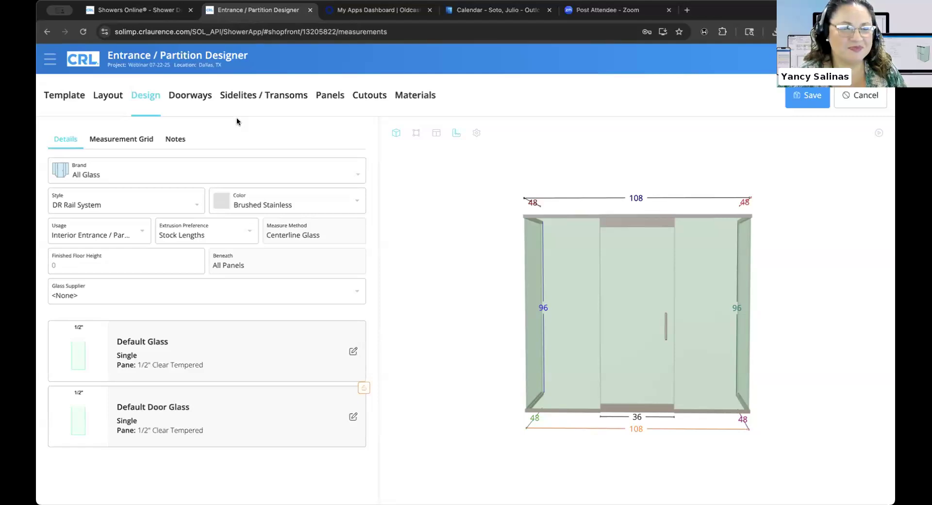
Browse Doorway #1's style list and close it, leaving Style P in Brushed Stainless.
click(198, 100)
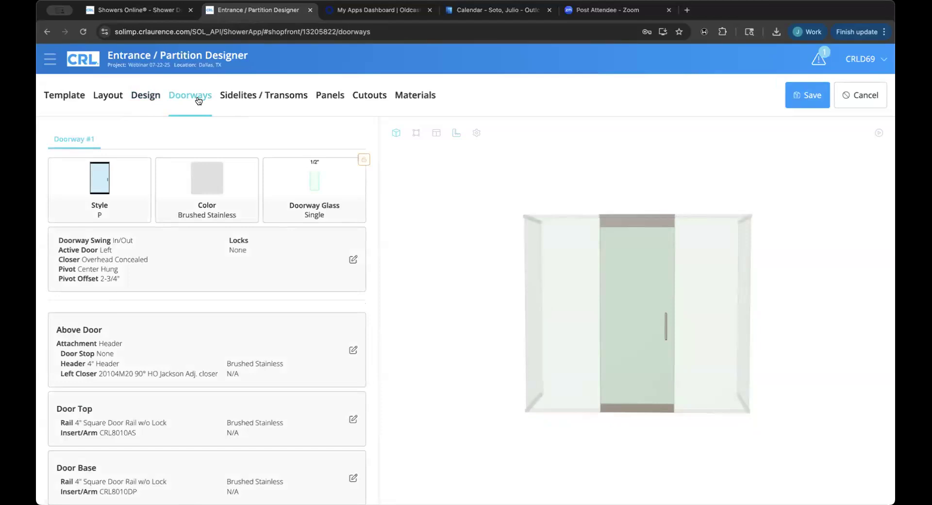
click(122, 176)
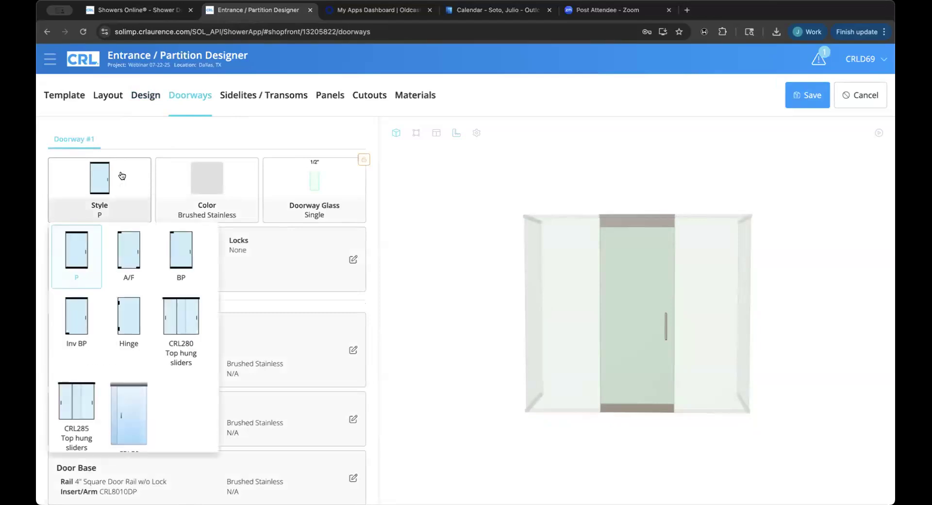
scroll(167, 379, down, 1)
scroll(166, 380, up, 1)
click(405, 239)
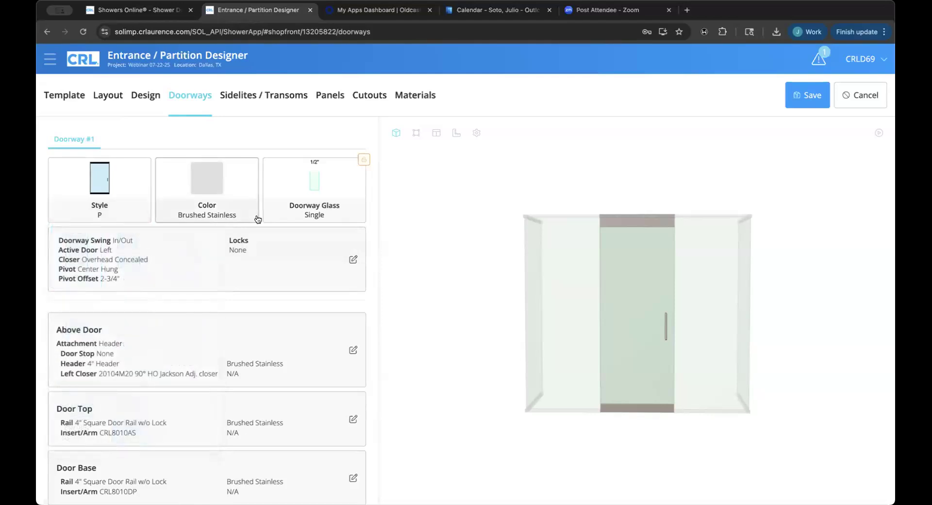
Name the doorway 'Mark 1' and set its swing to In only.
click(290, 262)
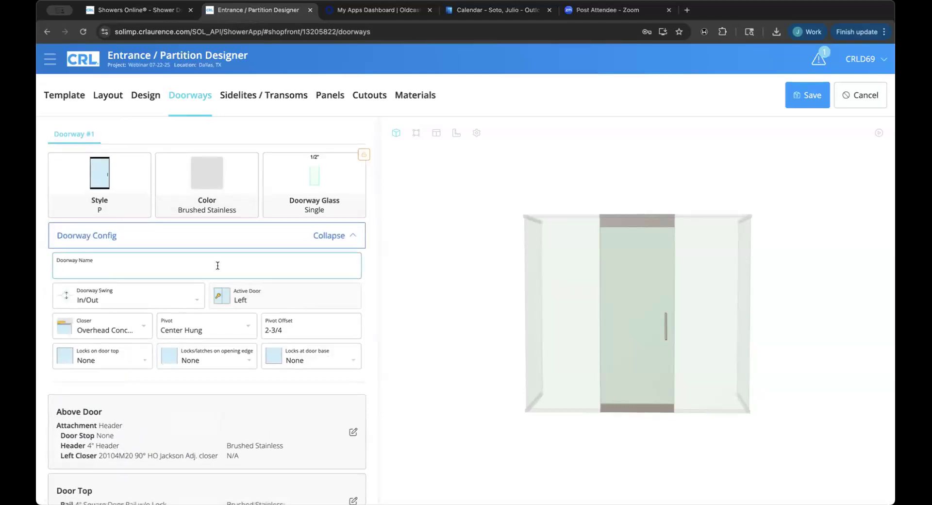
text(Mark 1)
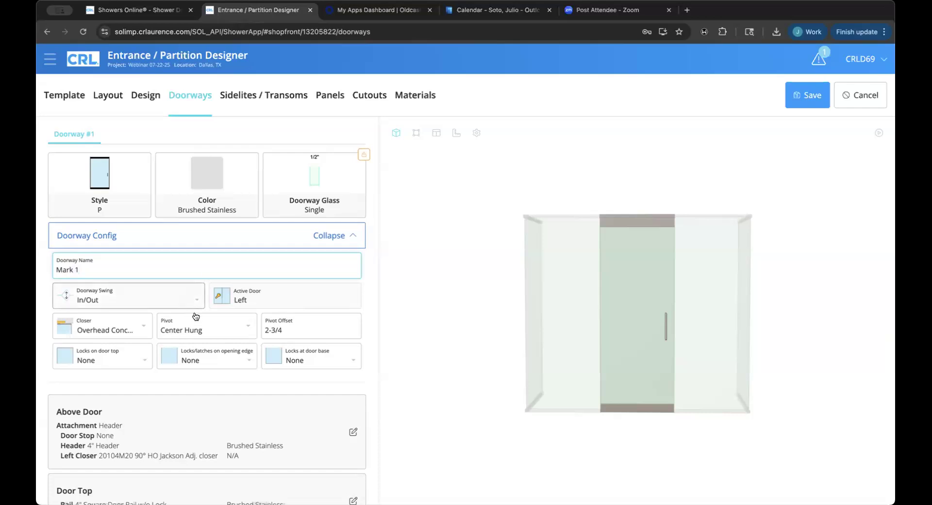
click(168, 294)
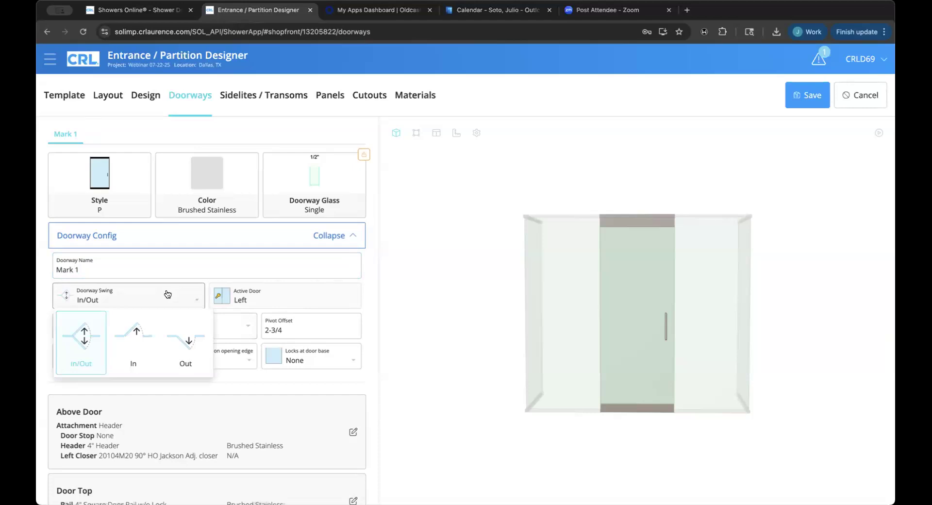
click(141, 333)
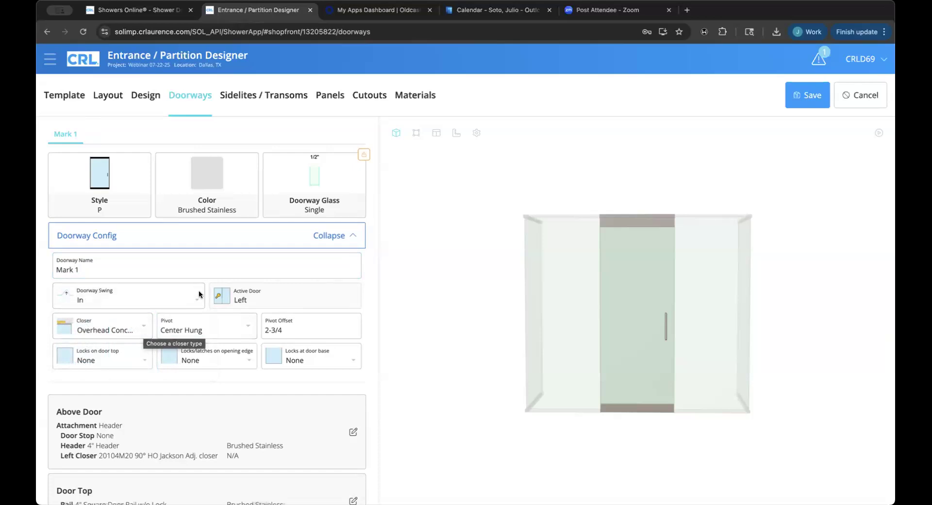
click(145, 330)
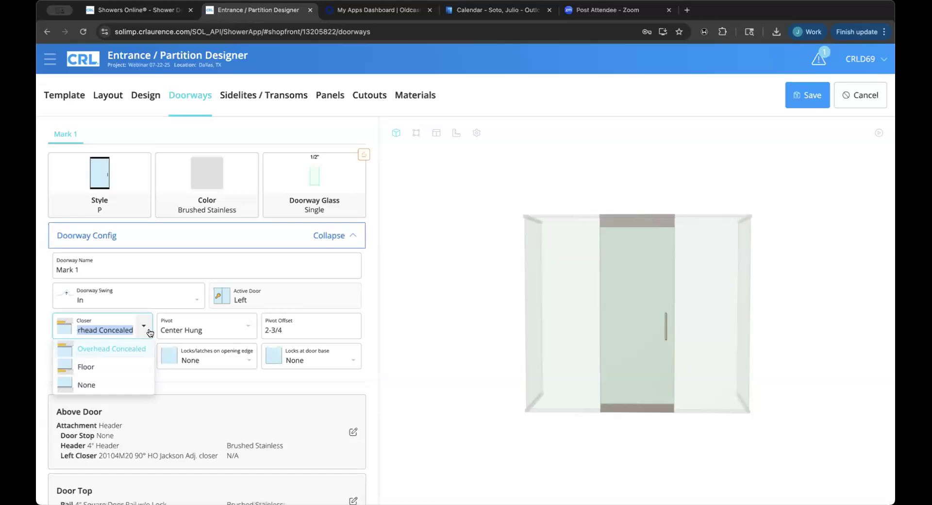
click(149, 330)
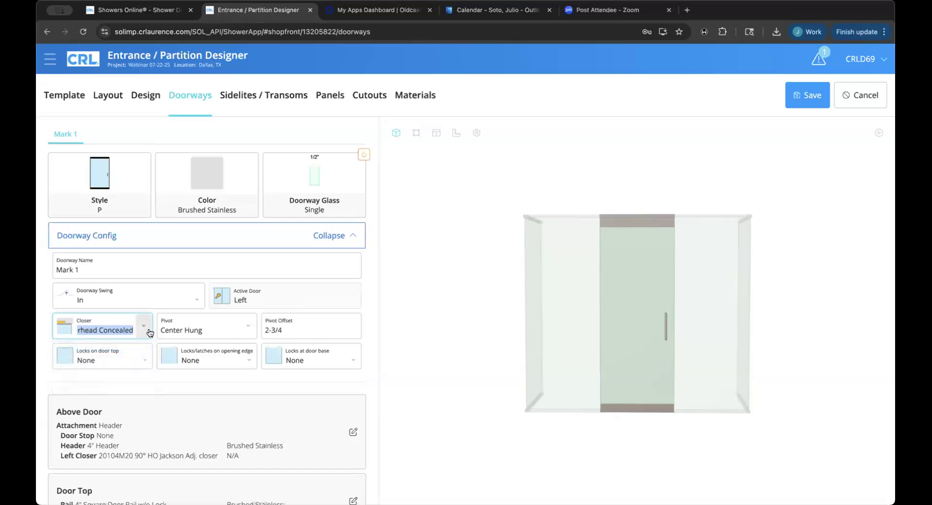
click(244, 324)
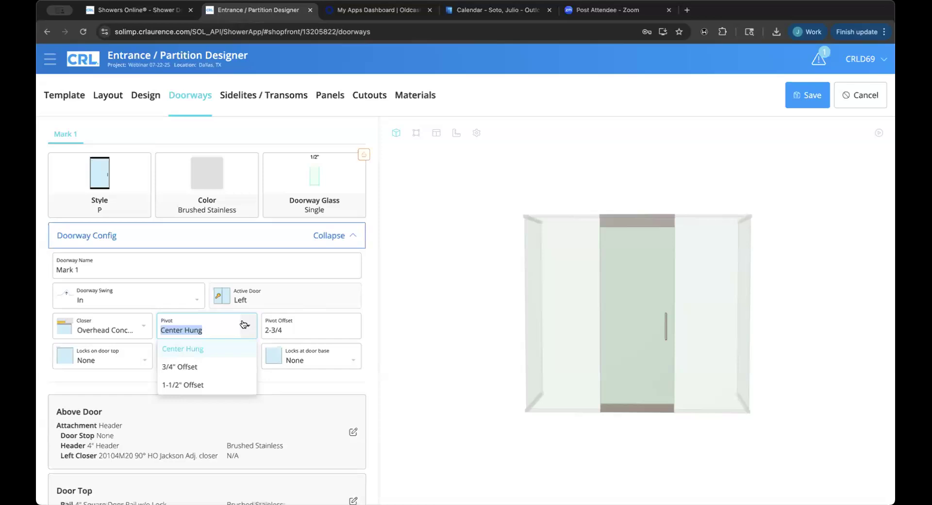
click(304, 323)
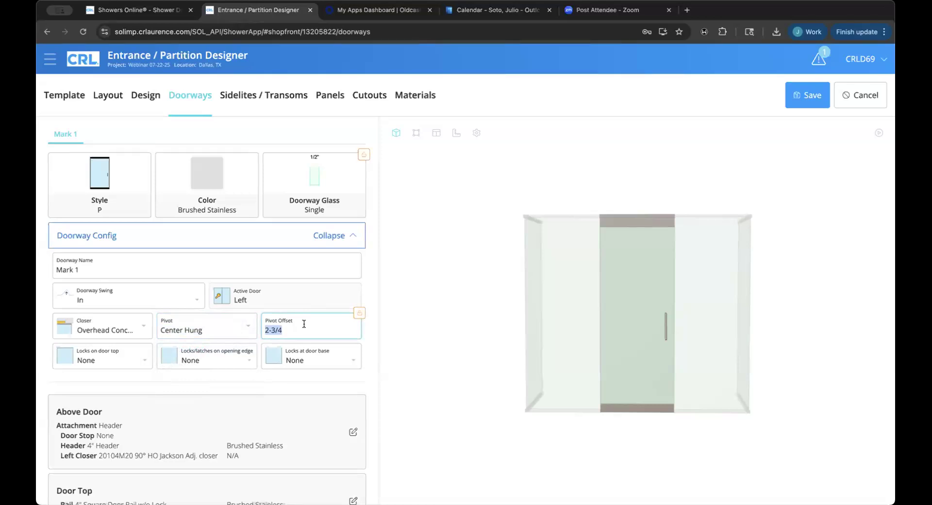
click(359, 316)
click(333, 327)
click(333, 327)
drag(326, 327, 261, 330)
click(398, 351)
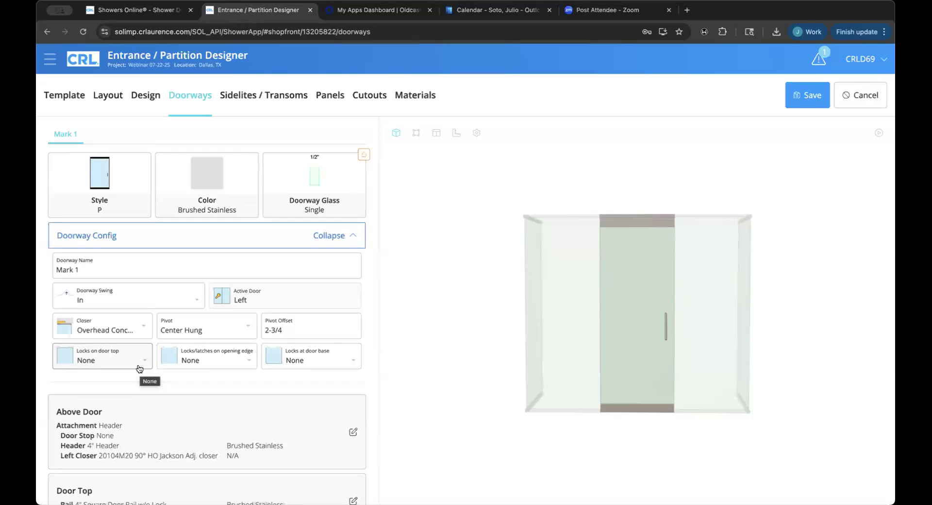
Set door-base locks to Bottom Right, collapse Doorway Config, and open Above Door for editing.
click(287, 361)
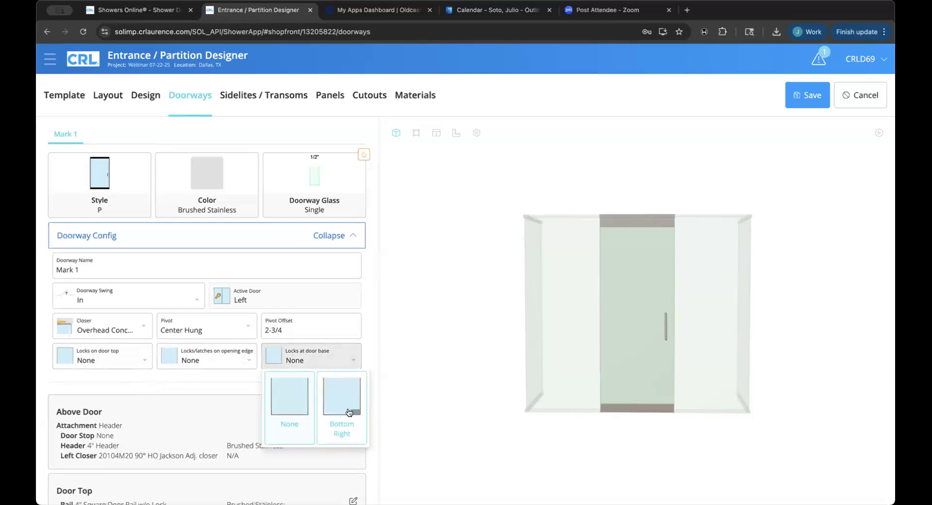
click(348, 412)
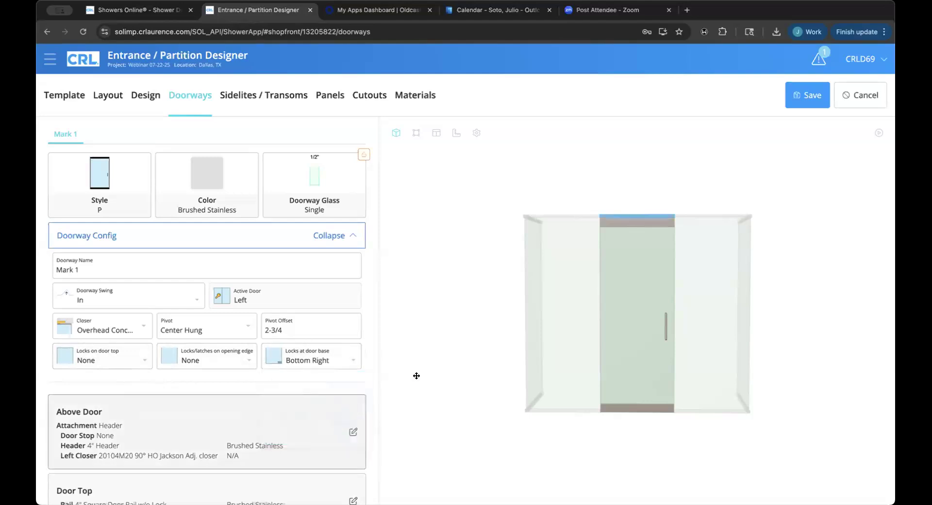
click(337, 236)
scroll(293, 301, down, 3)
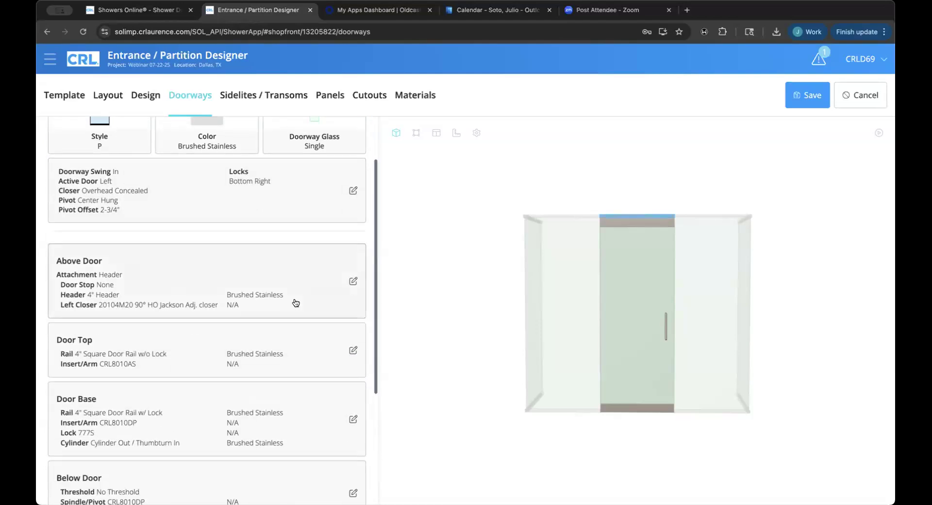
scroll(308, 280, down, 3)
scroll(301, 271, up, 2)
click(293, 262)
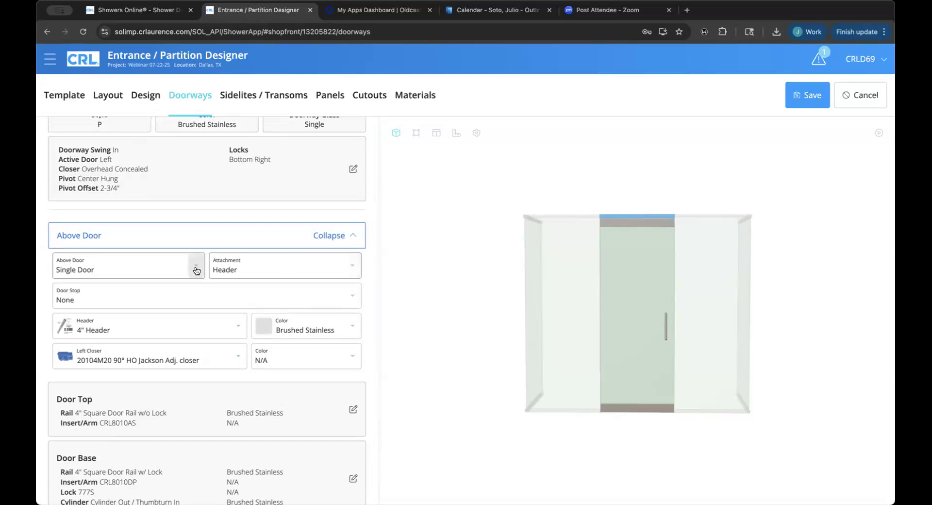
Add the 1NT307 Sngl Door Stop, keeping the Header attachment and 4" Header.
click(247, 262)
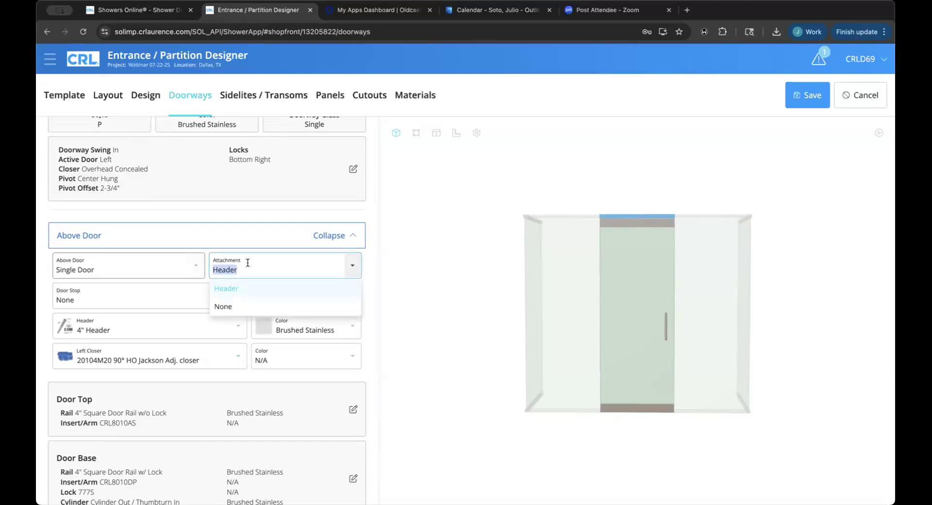
click(186, 284)
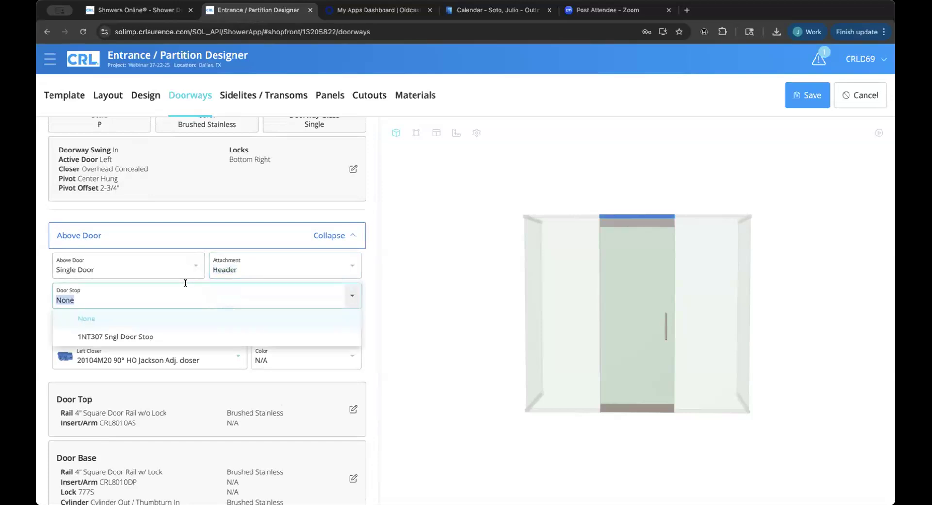
click(236, 332)
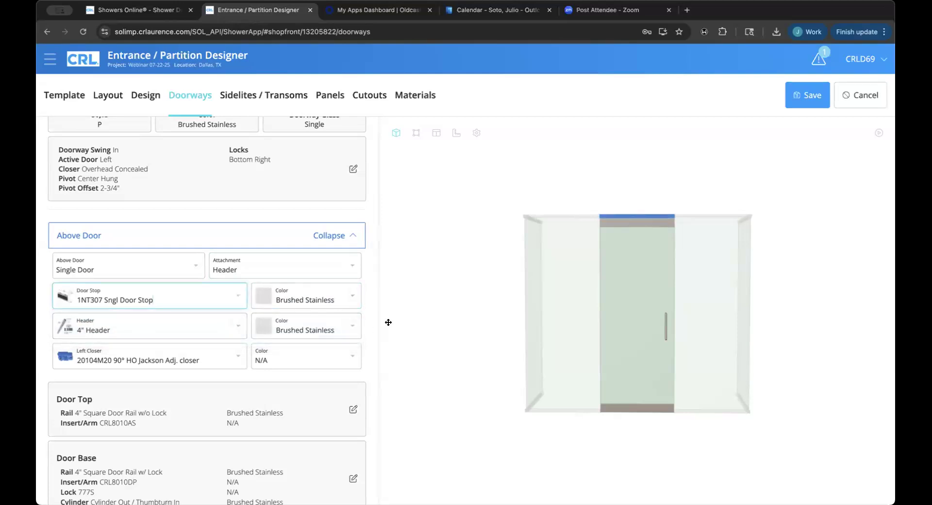
click(237, 337)
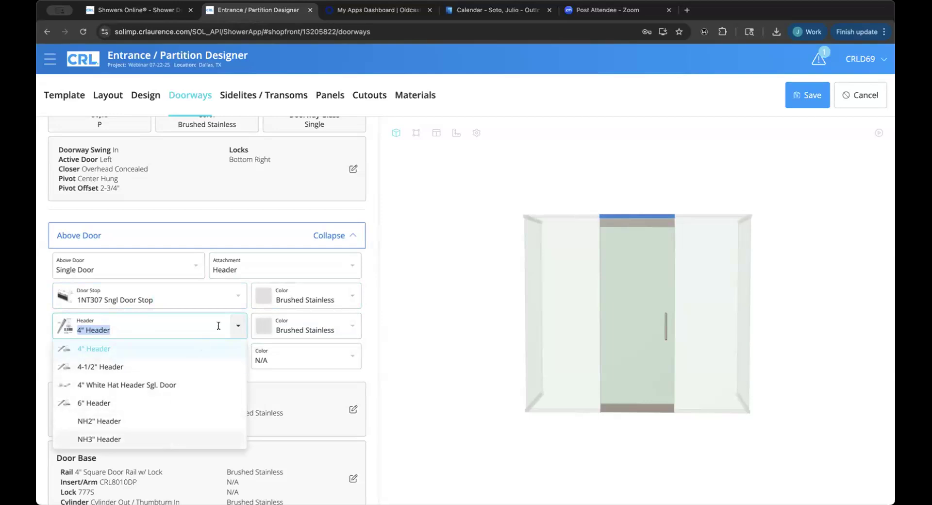
click(233, 326)
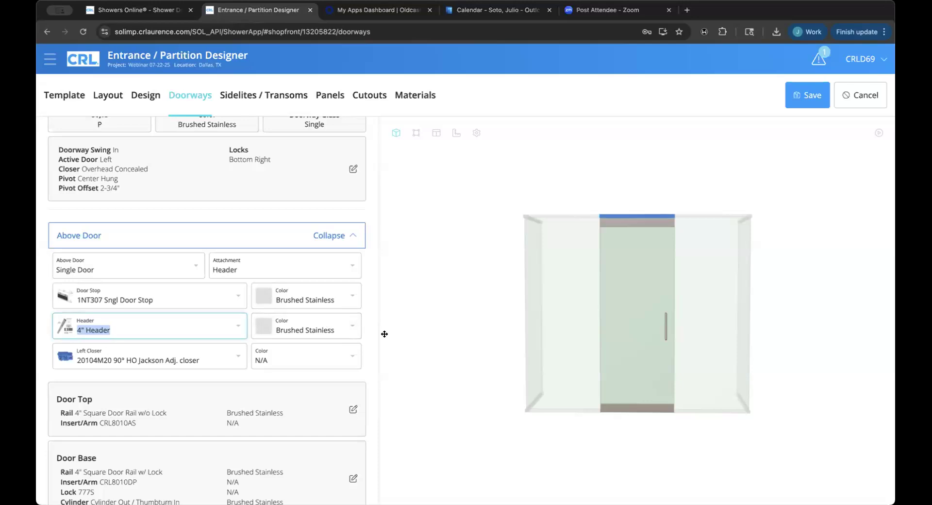
Pick 20104M18 105° HO Jackson Adj. from the Left Closer list.
click(235, 363)
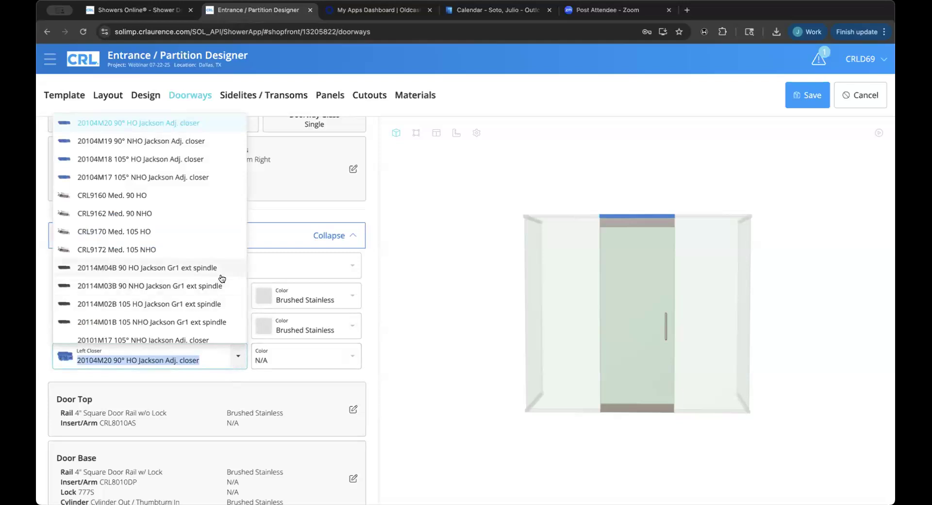
scroll(222, 278, down, 4)
scroll(221, 278, down, 8)
scroll(222, 278, down, 5)
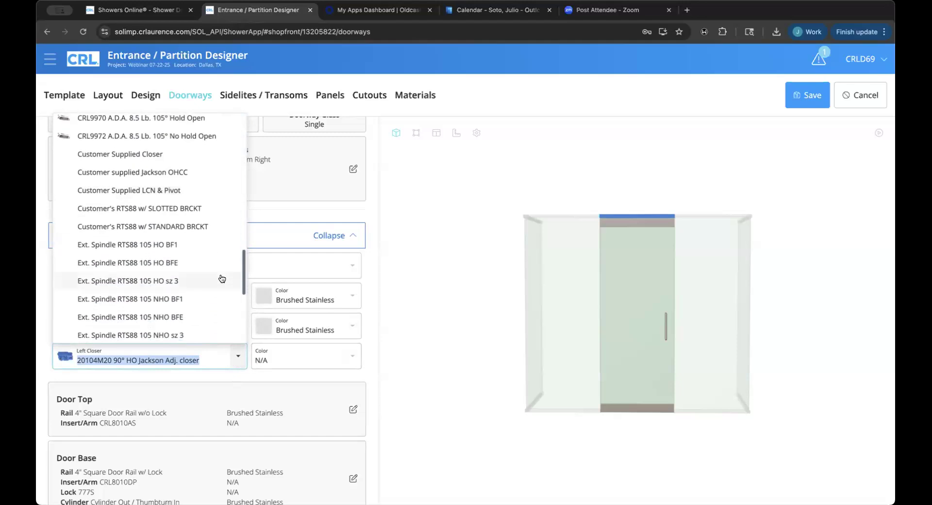
scroll(180, 245, down, 10)
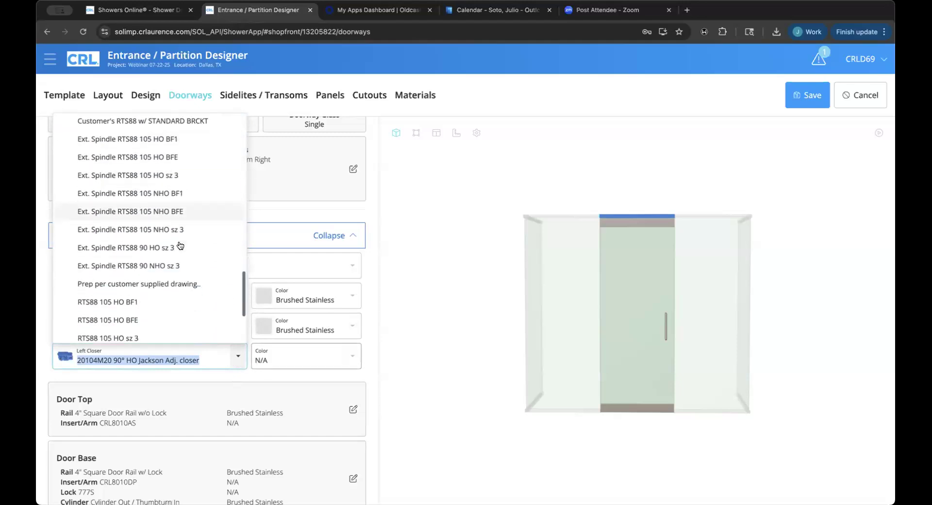
scroll(179, 245, up, 10)
scroll(179, 245, up, 6)
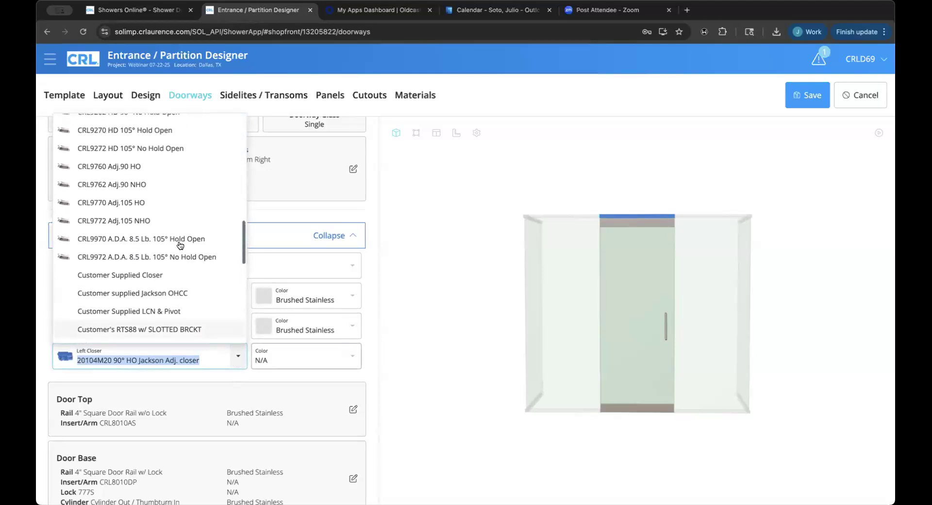
scroll(180, 245, up, 10)
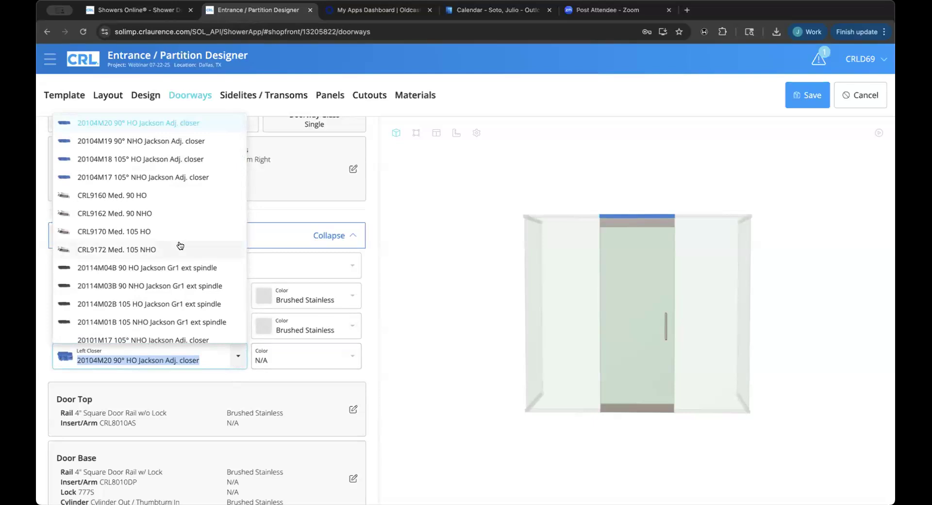
click(180, 166)
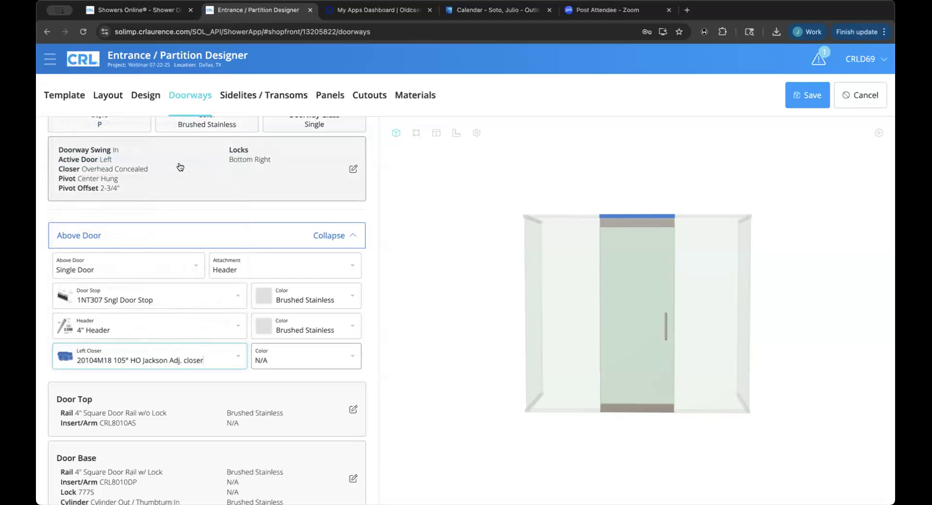
Collapse Above Door and change the Door Top rail to 4" Tapered Door Rail w/o Lock.
click(192, 238)
scroll(266, 289, down, 3)
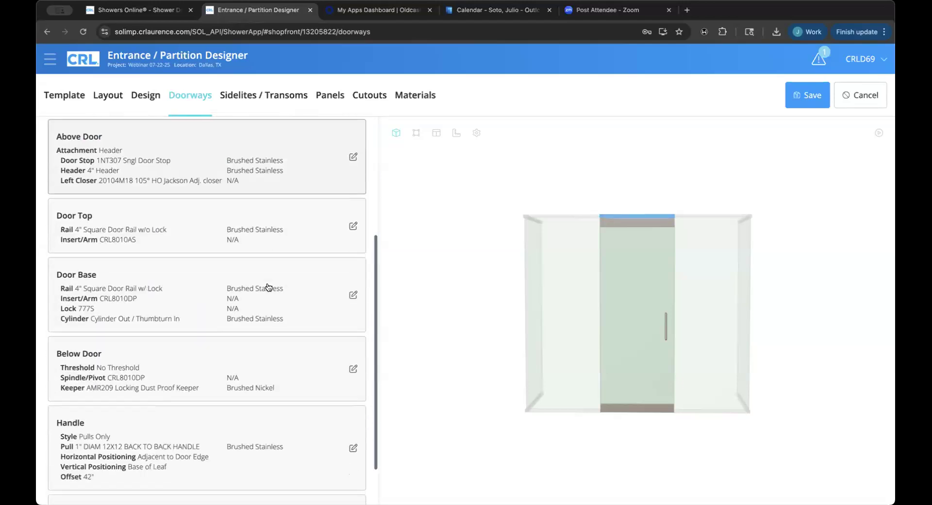
click(295, 215)
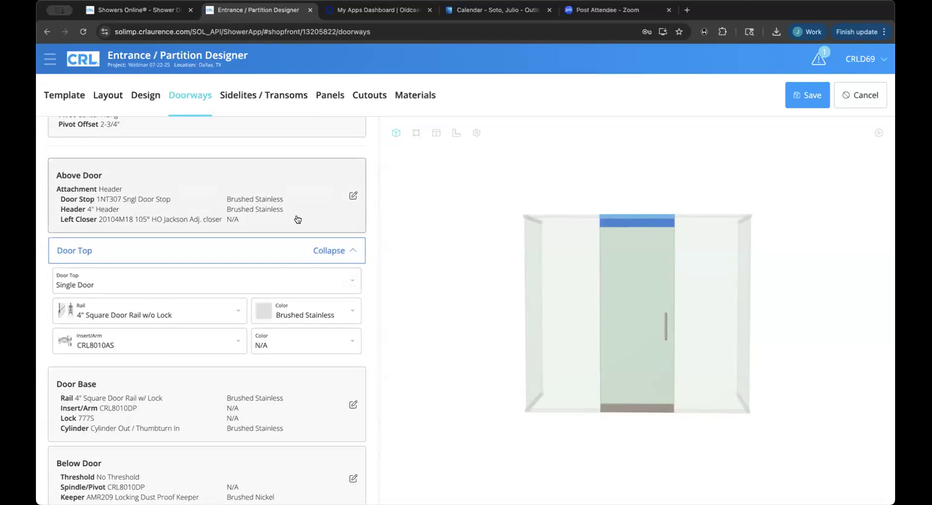
click(229, 310)
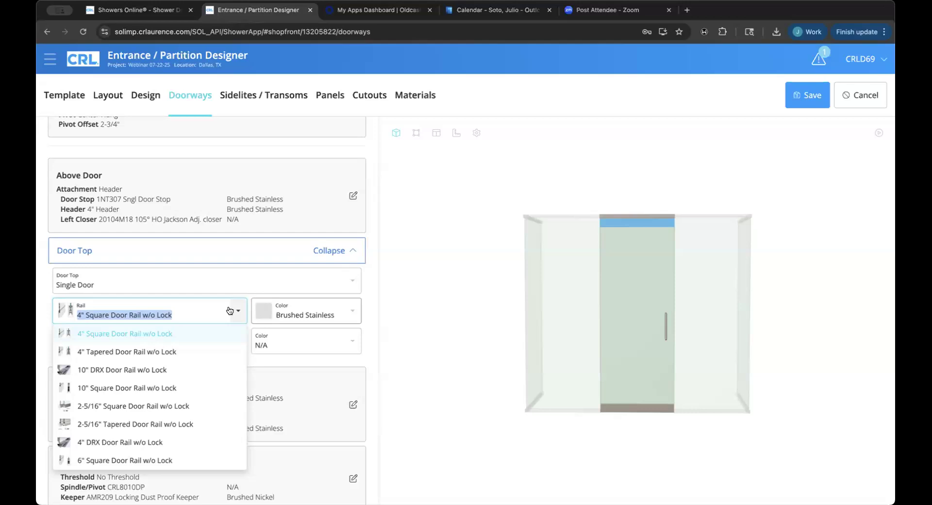
click(191, 351)
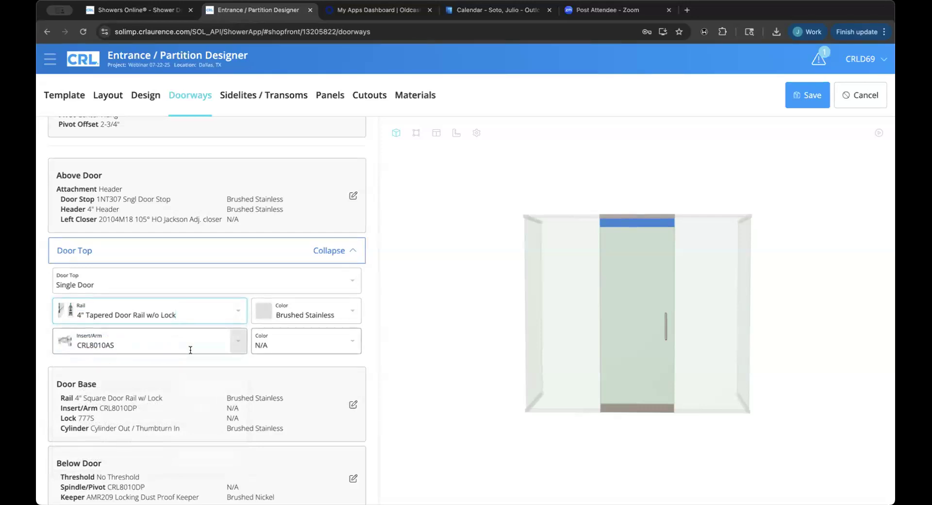
Keep CRL8010AS as the Door Top insert/arm with its colour unchanged, then collapse Door Top.
click(235, 344)
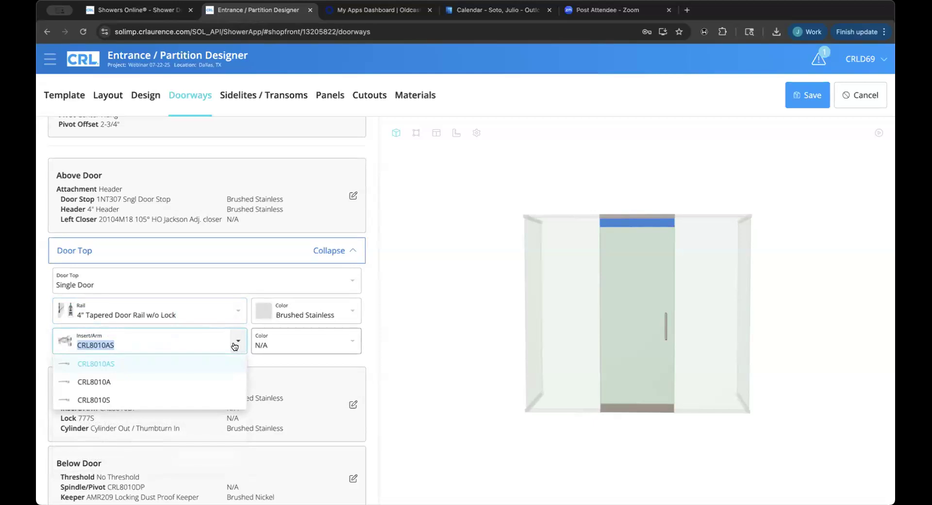
click(235, 343)
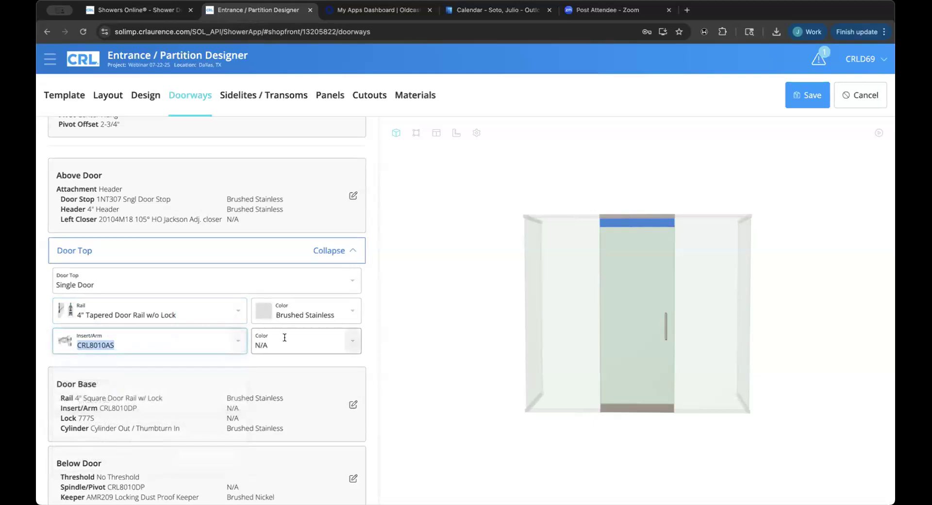
click(355, 344)
click(406, 366)
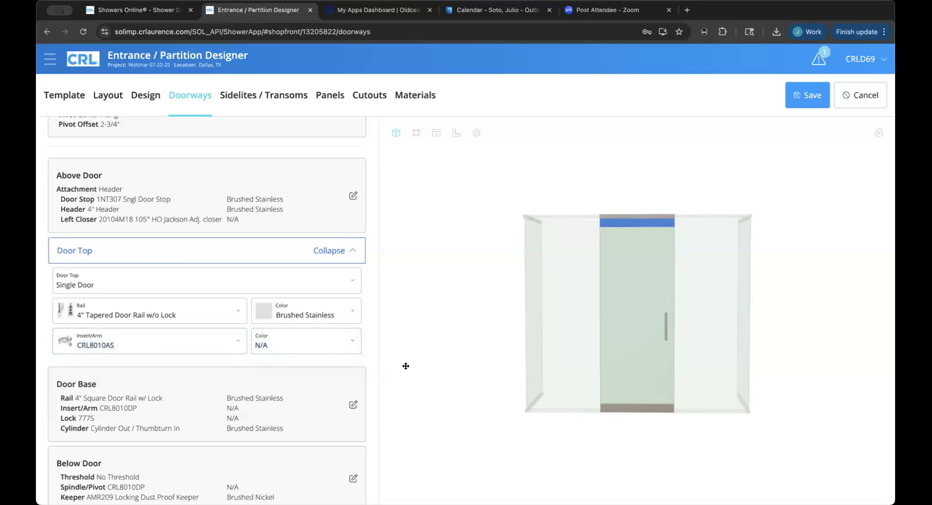
click(339, 250)
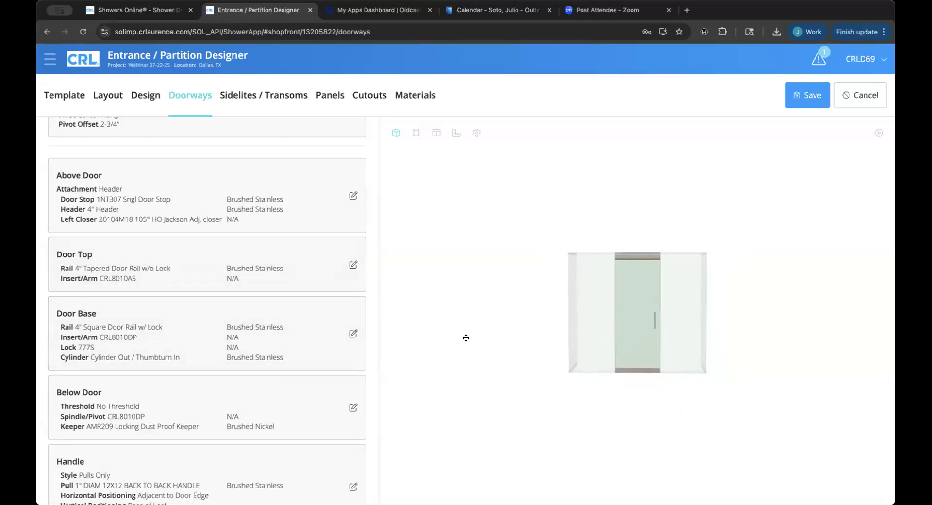
Set the Door Base rail to 4" Tapered Door Rail w/ Lock.
scroll(307, 341, down, 1)
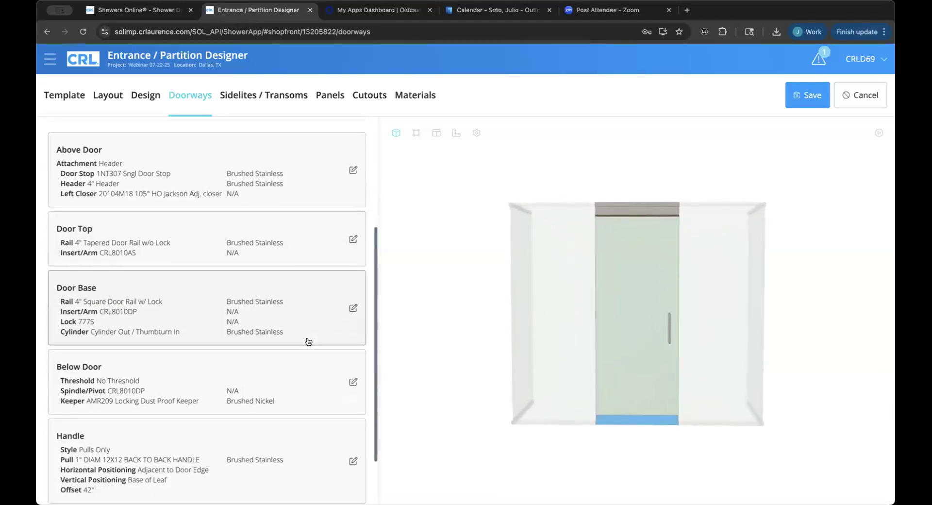
scroll(307, 340, down, 1)
click(309, 295)
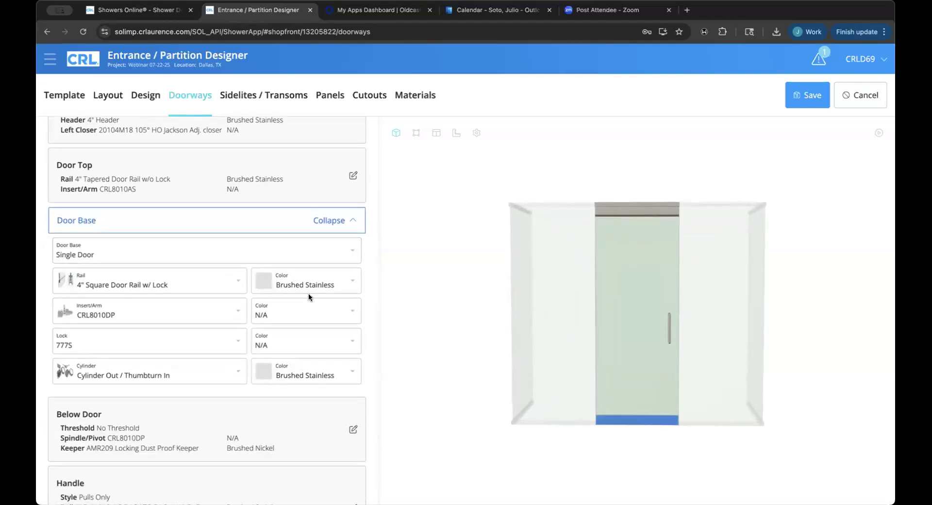
click(276, 255)
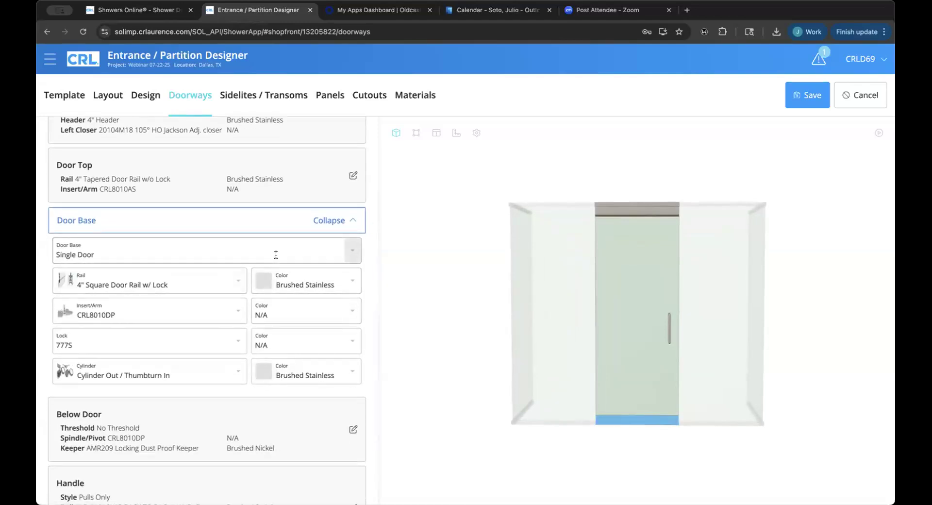
click(244, 286)
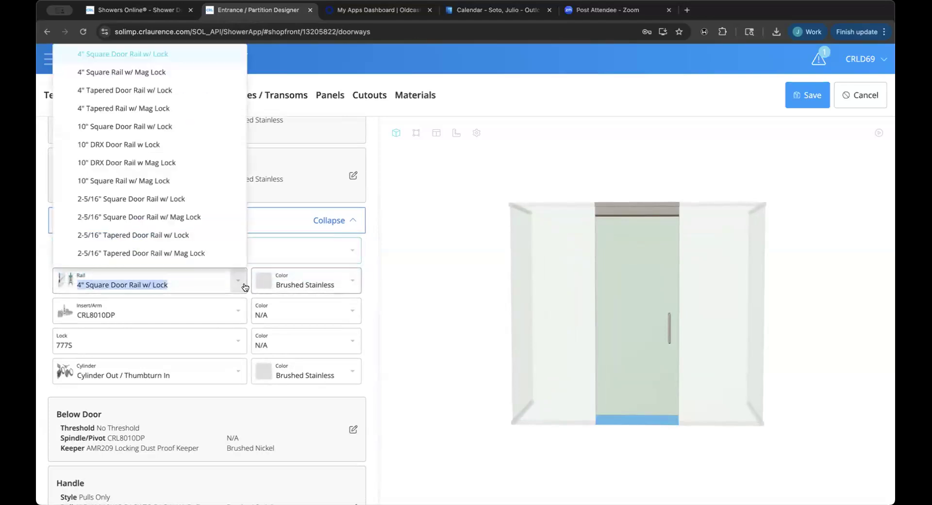
scroll(245, 287, up, 1)
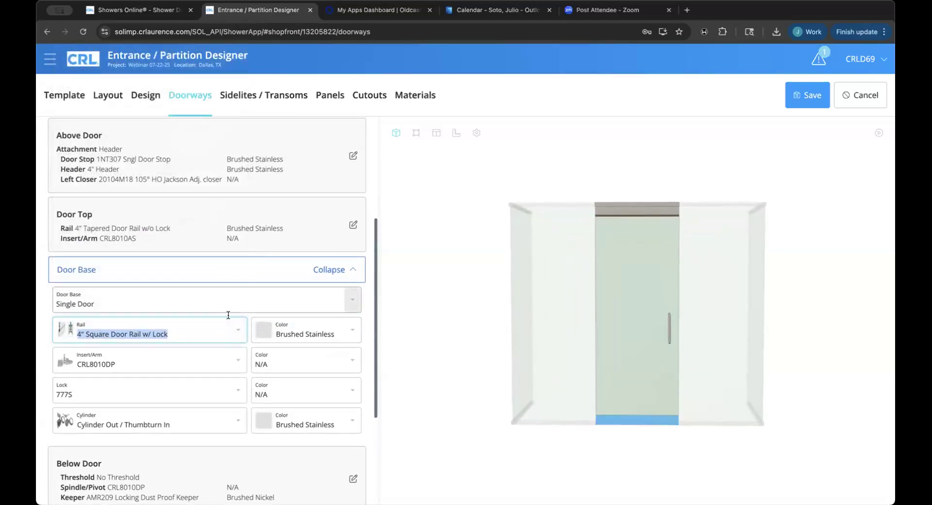
click(235, 329)
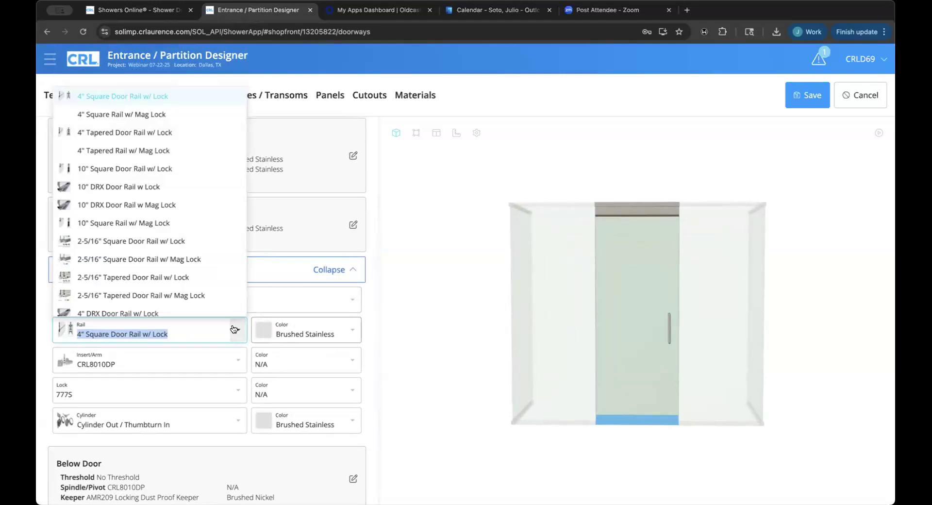
click(182, 139)
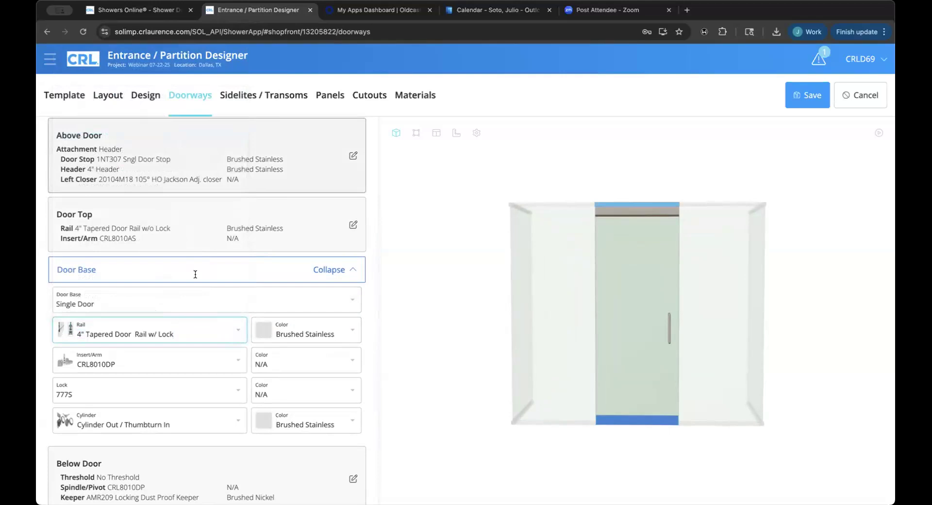
Keep CRL8010DP as the Door Base insert/arm and finish editing the Door Base.
scroll(231, 365, down, 1)
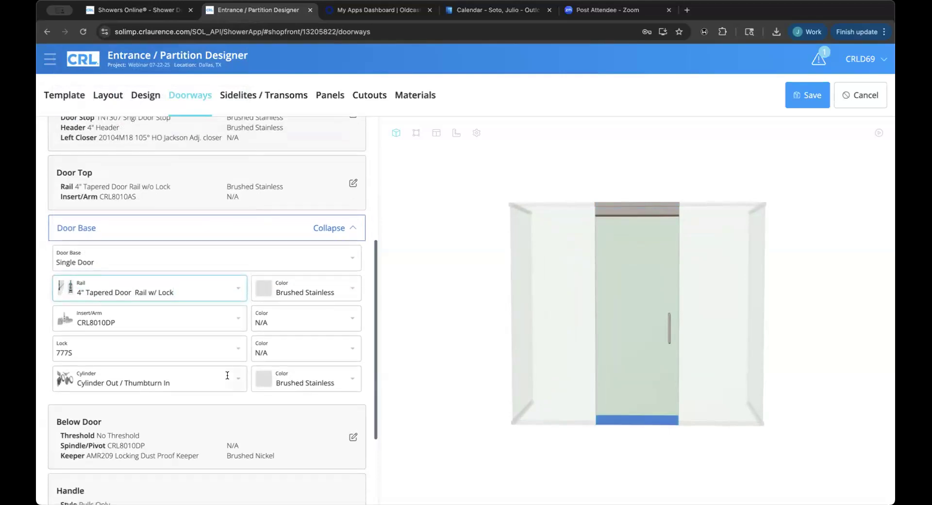
click(238, 320)
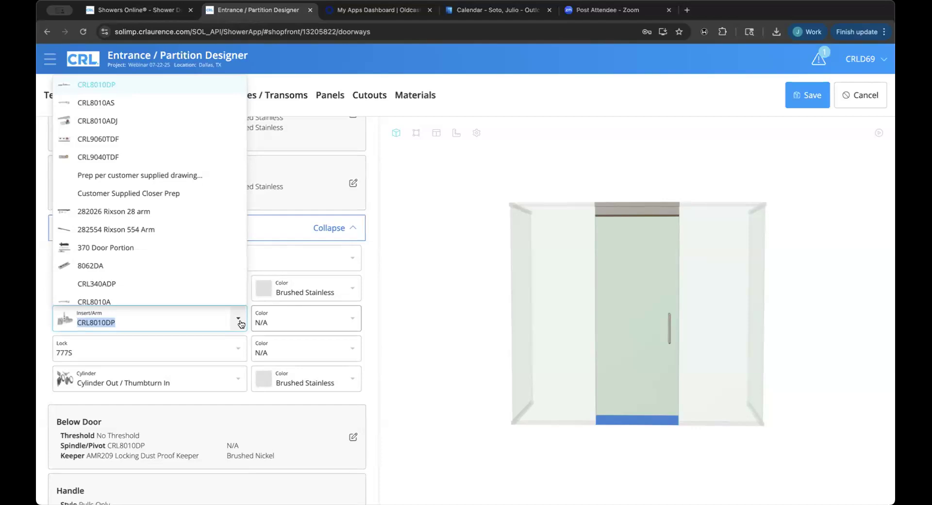
click(239, 324)
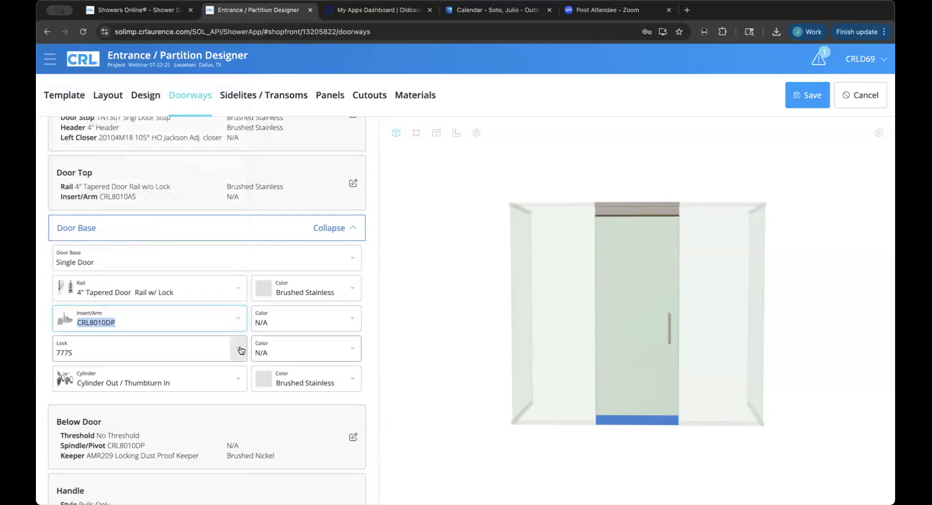
scroll(240, 347, down, 1)
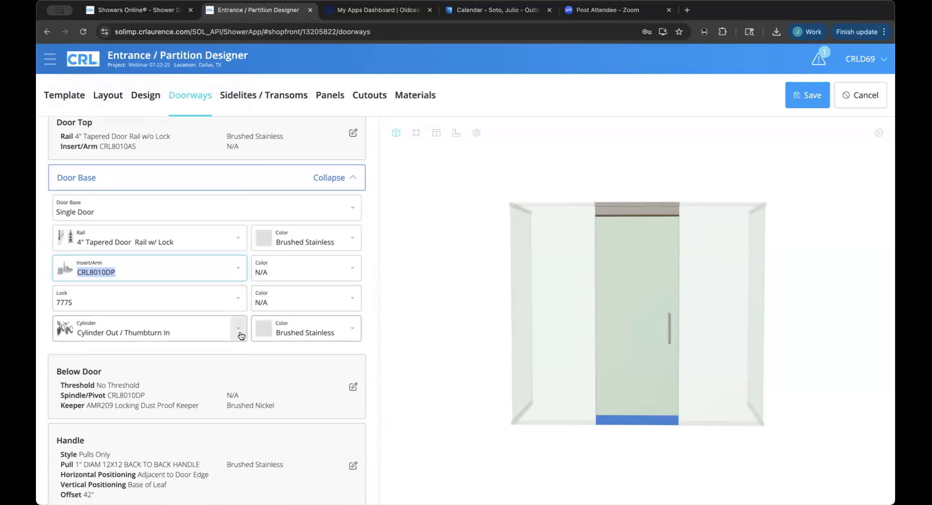
scroll(280, 343, down, 1)
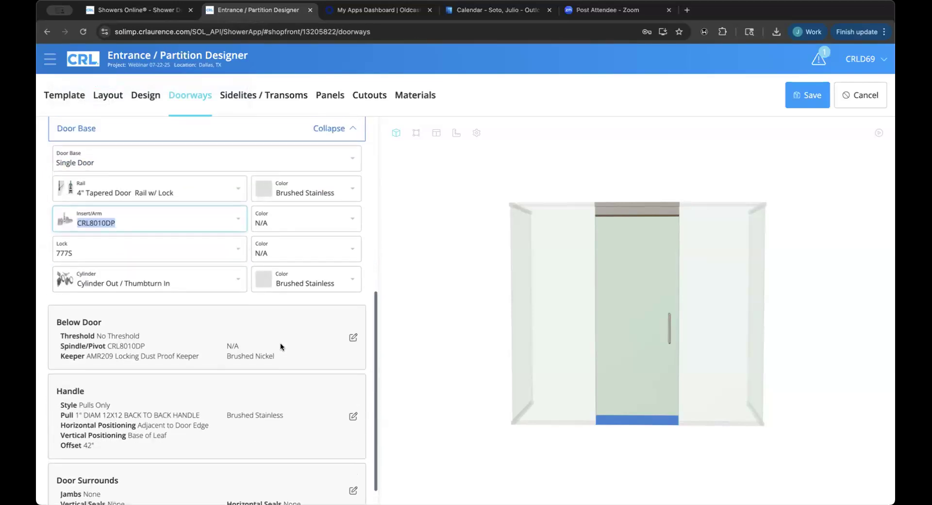
scroll(286, 354, up, 2)
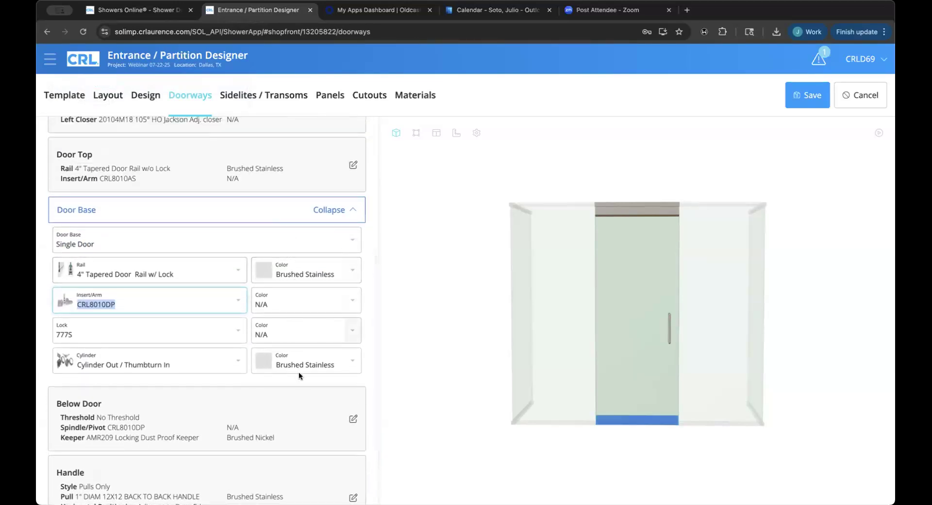
click(326, 209)
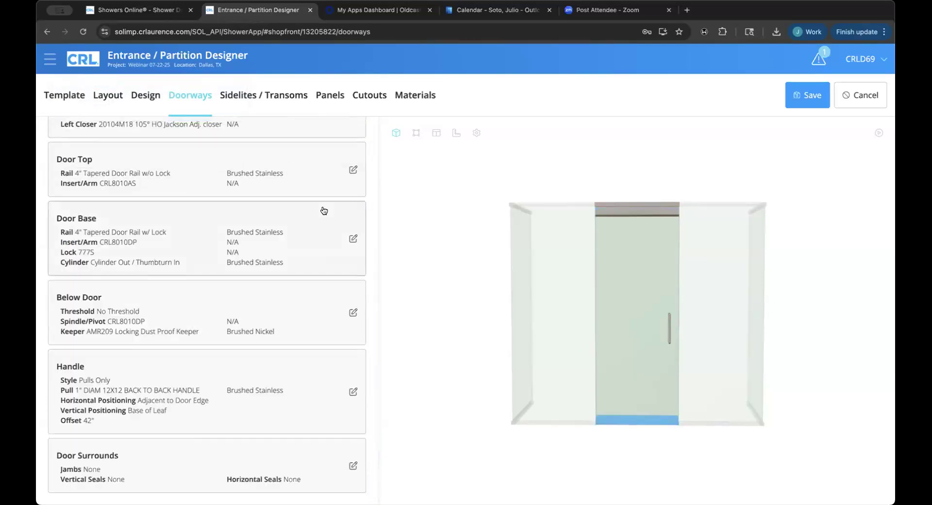
click(323, 302)
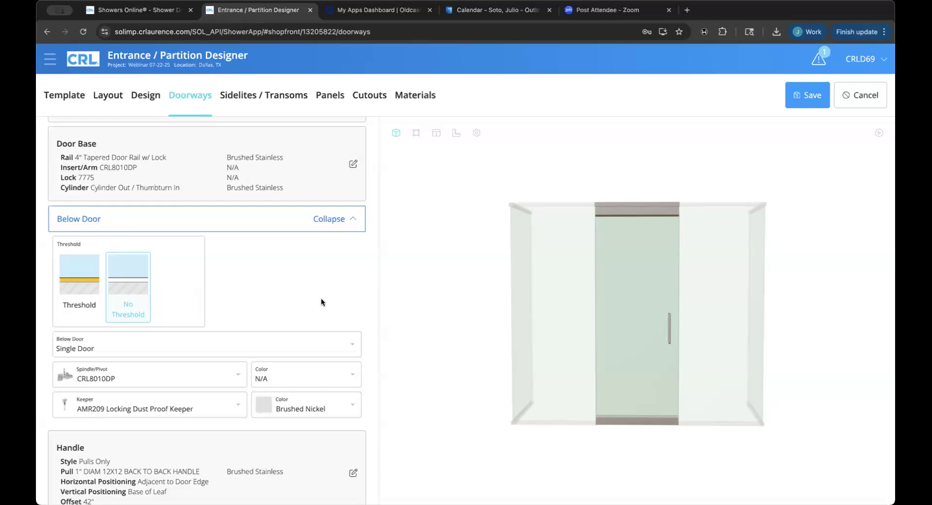
click(86, 292)
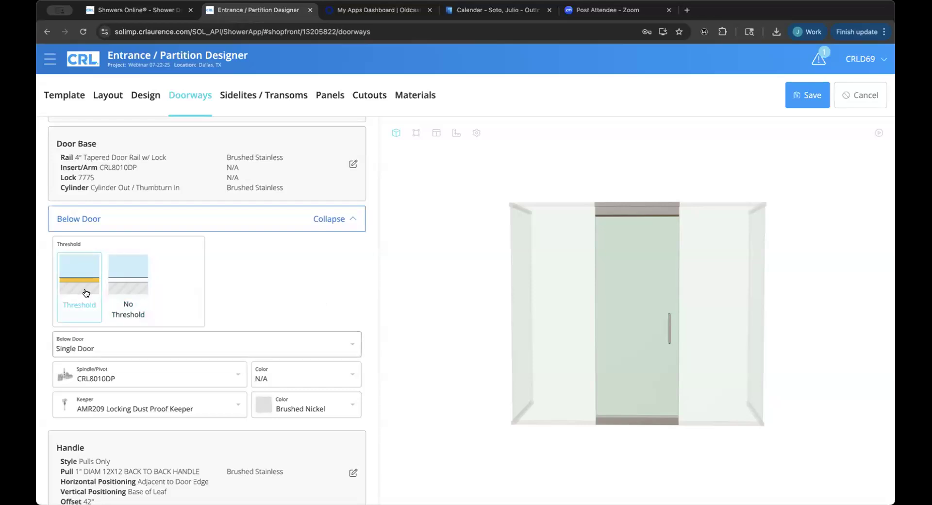
click(117, 289)
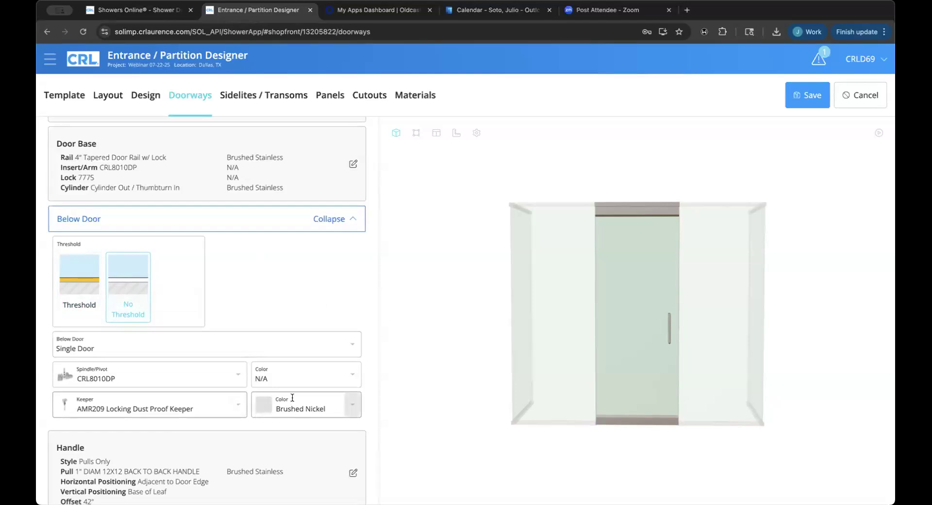
click(342, 229)
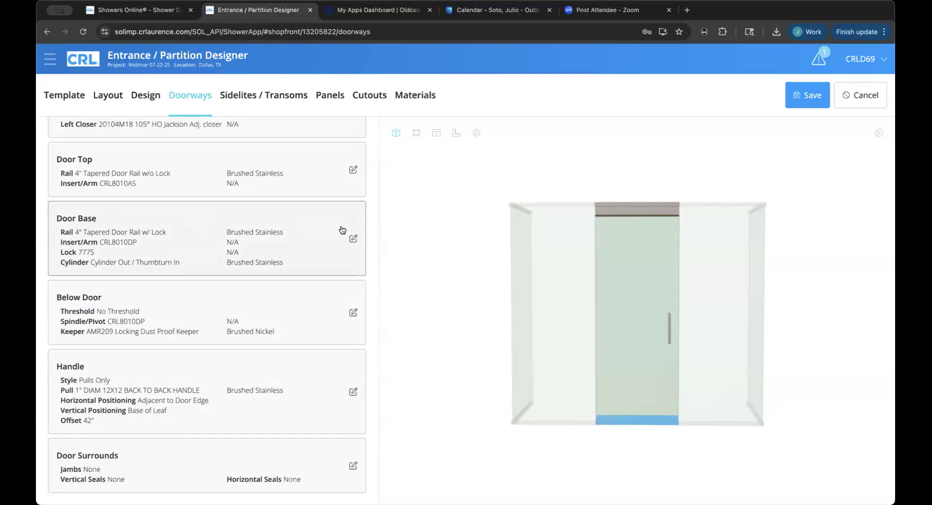
Keep Pulls Only as the door handle style.
click(273, 397)
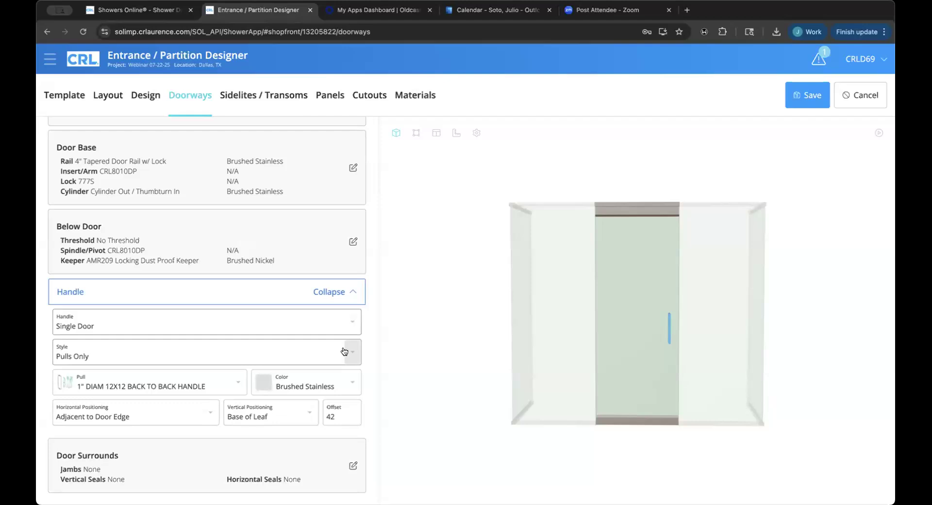
click(344, 351)
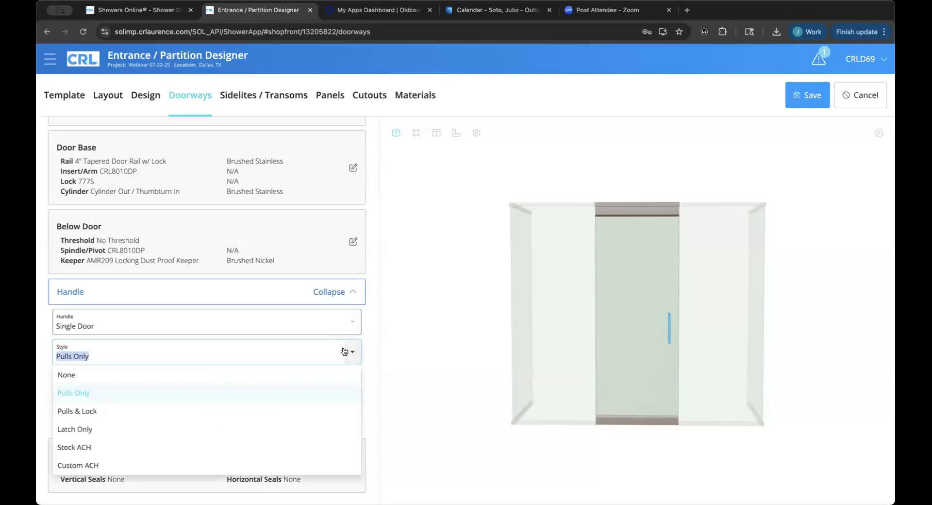
click(348, 376)
scroll(387, 375, down, 10)
scroll(375, 369, up, 5)
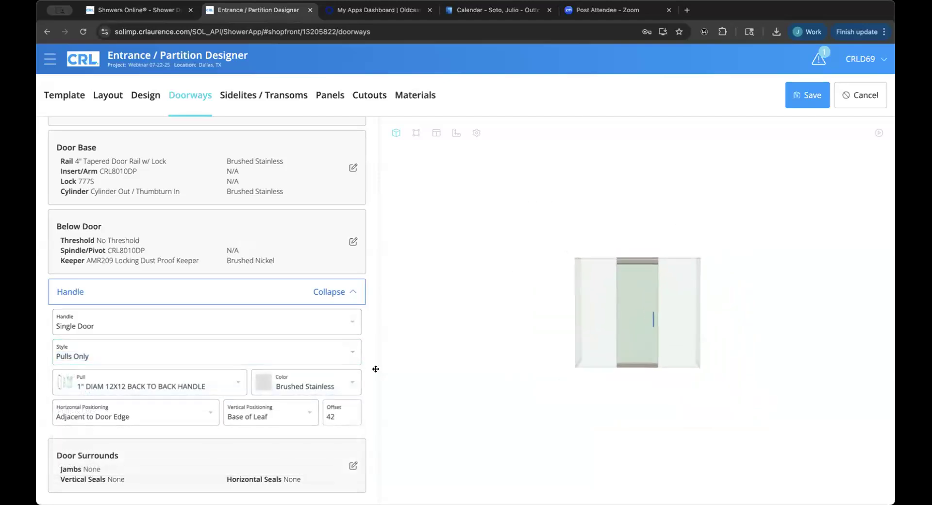
scroll(376, 369, up, 5)
Choose the 48LP 48" Ladder Style Pull as the door handle.
click(234, 389)
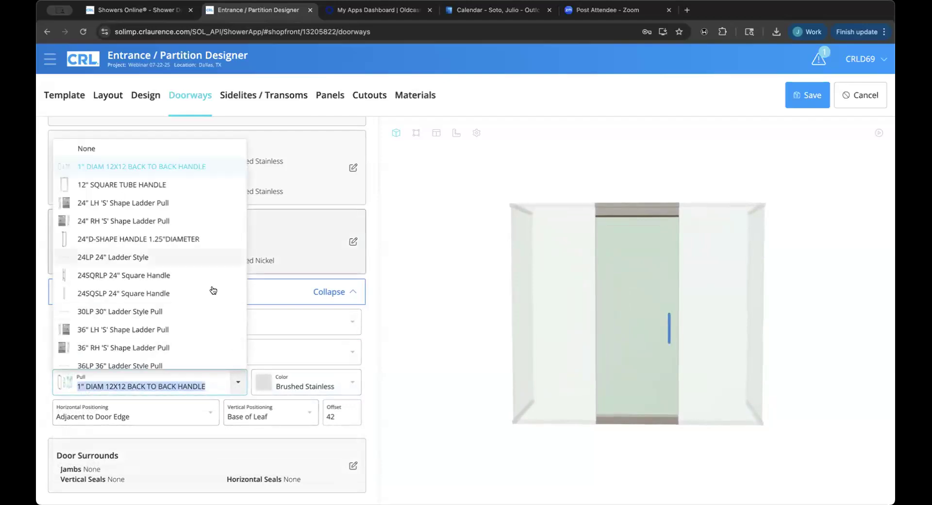
scroll(212, 290, down, 3)
scroll(213, 290, down, 3)
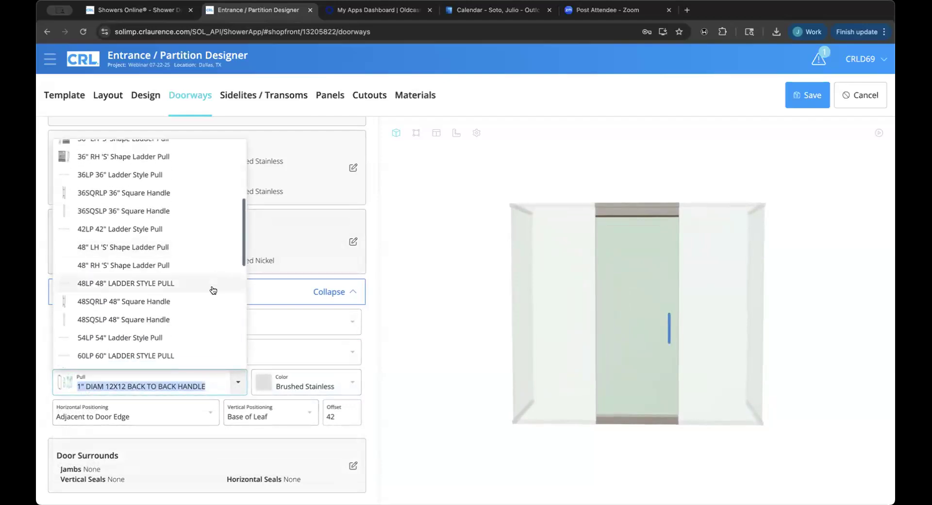
scroll(212, 291, up, 1)
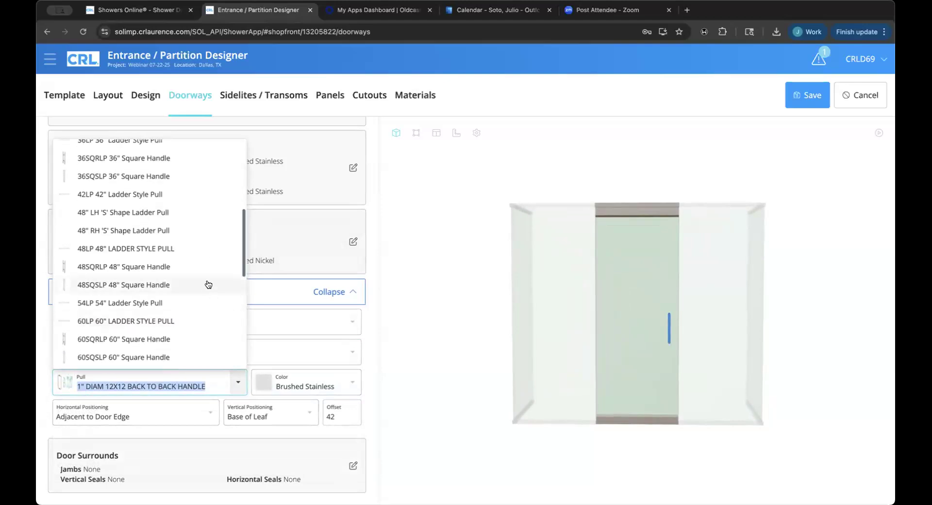
click(188, 251)
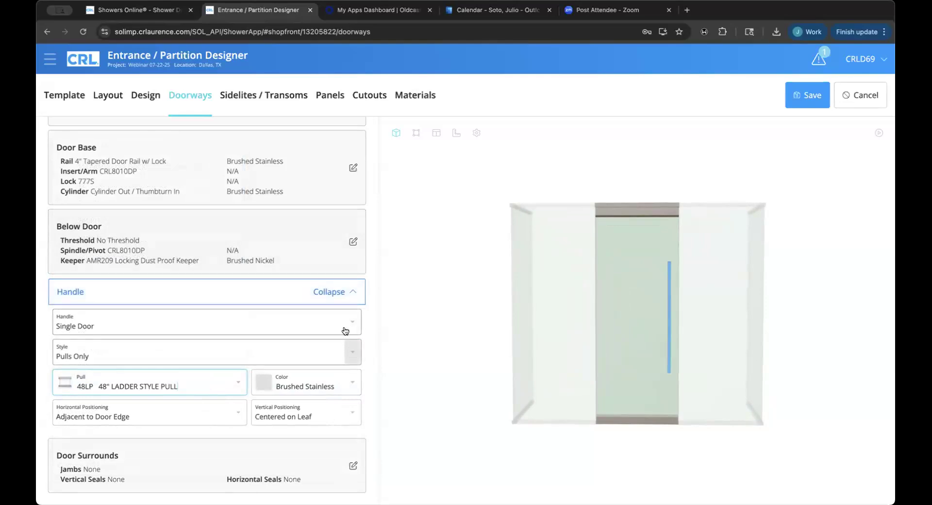
click(347, 354)
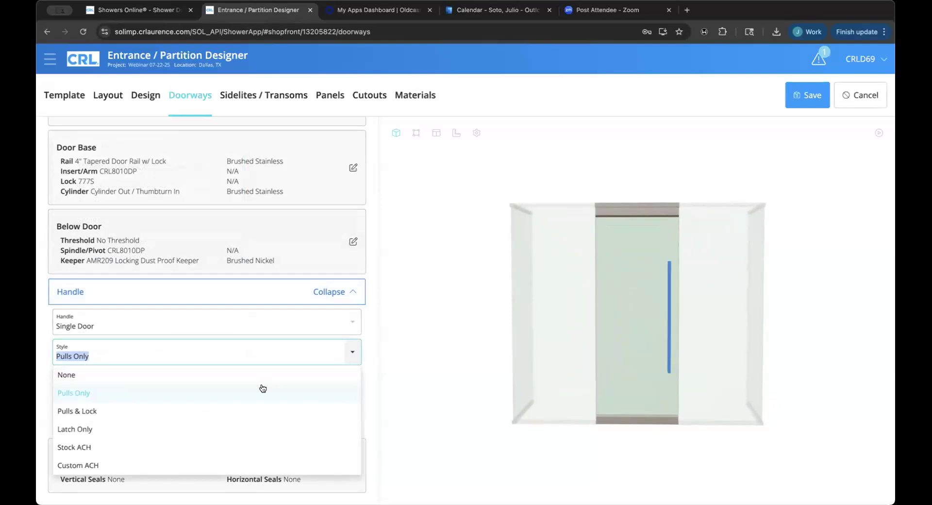
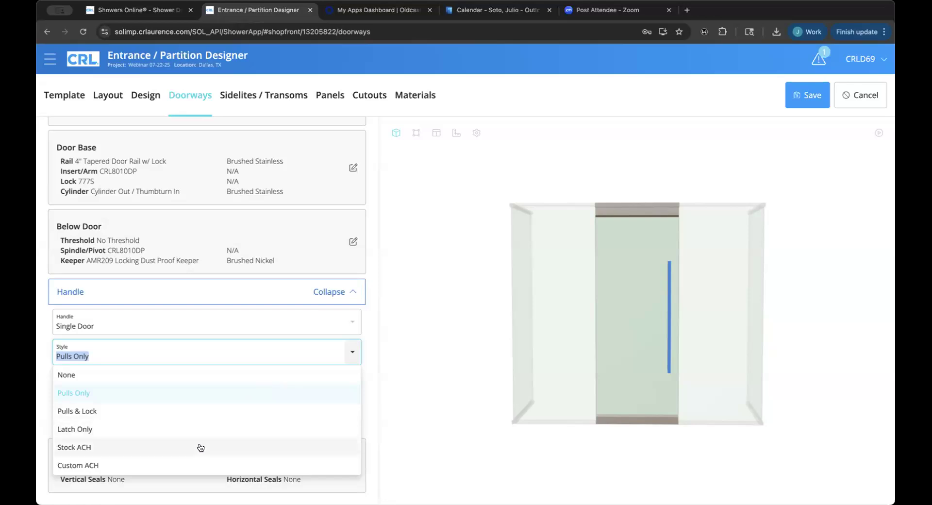
Set the handle style to Custom ACH, keeping DB 160/170 Handle as the ACH style.
click(189, 466)
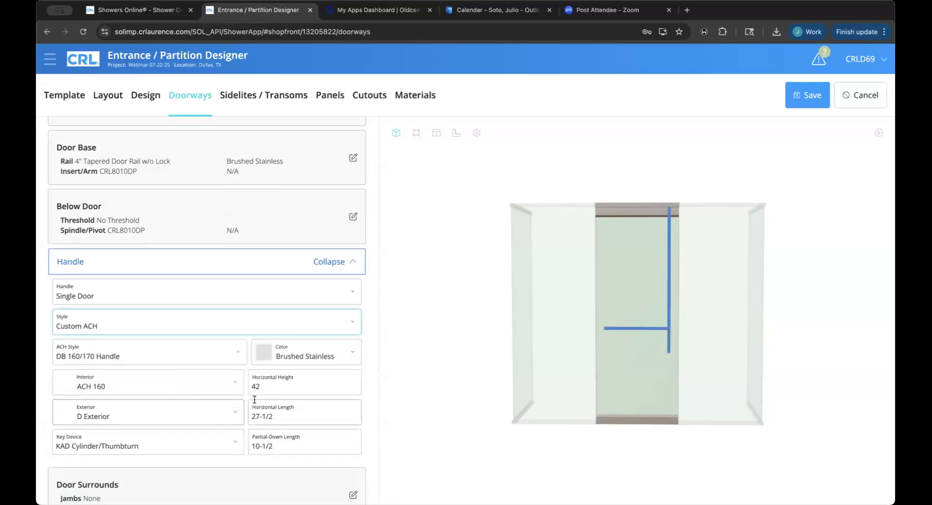
click(234, 361)
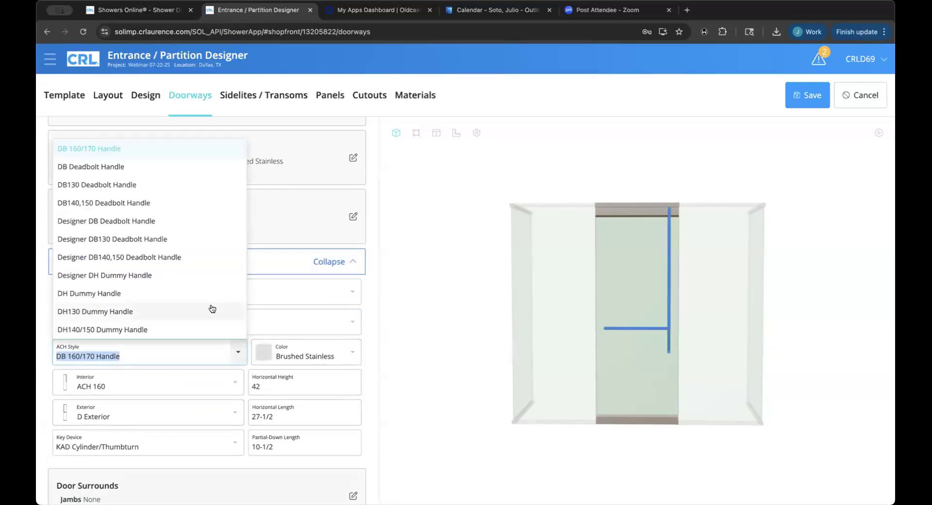
click(234, 354)
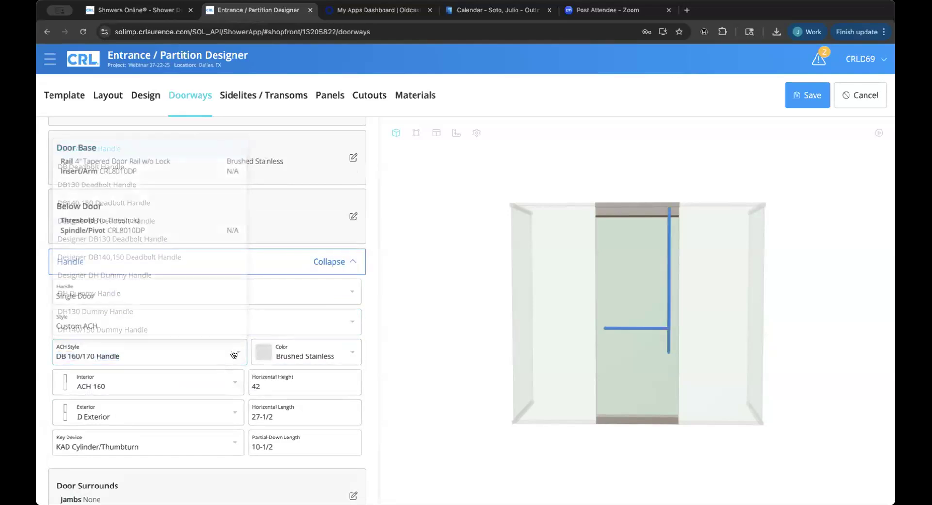
click(254, 322)
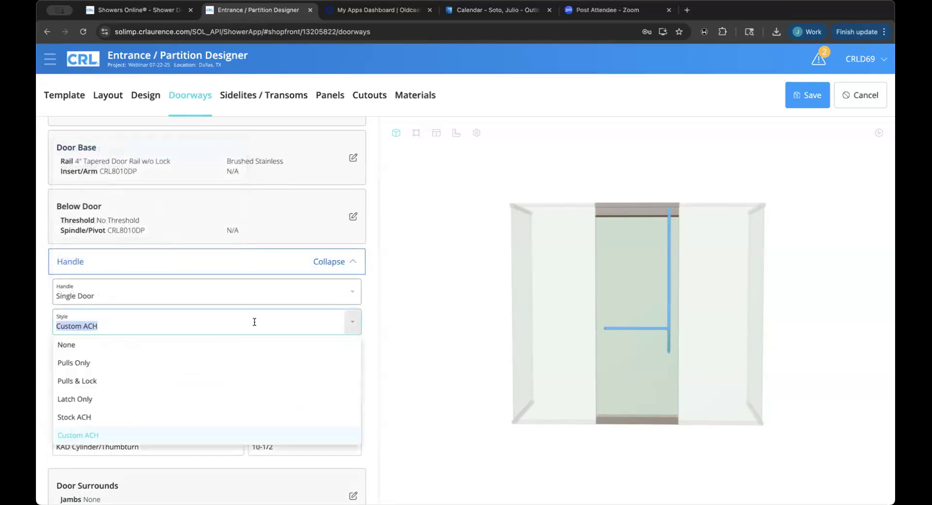
click(389, 363)
click(235, 356)
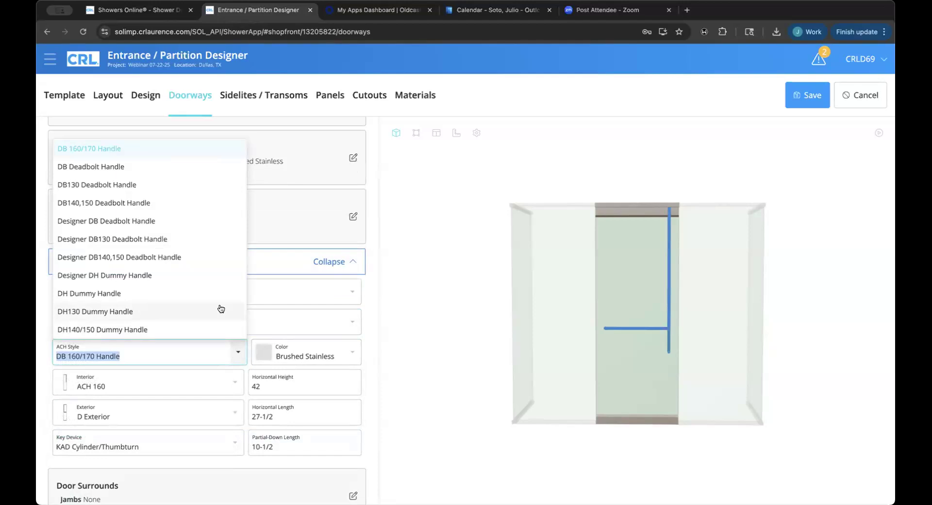
click(237, 356)
scroll(236, 355, up, 4)
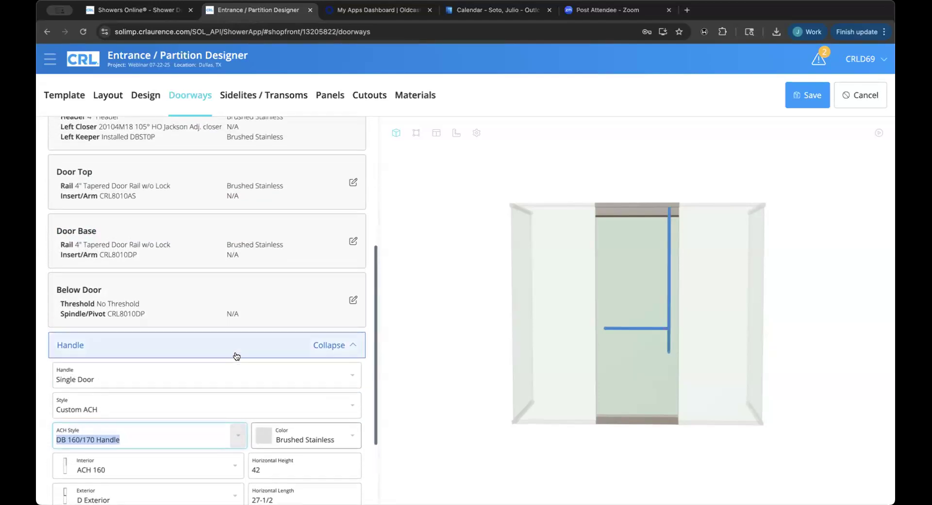
scroll(236, 355, up, 2)
scroll(236, 356, down, 6)
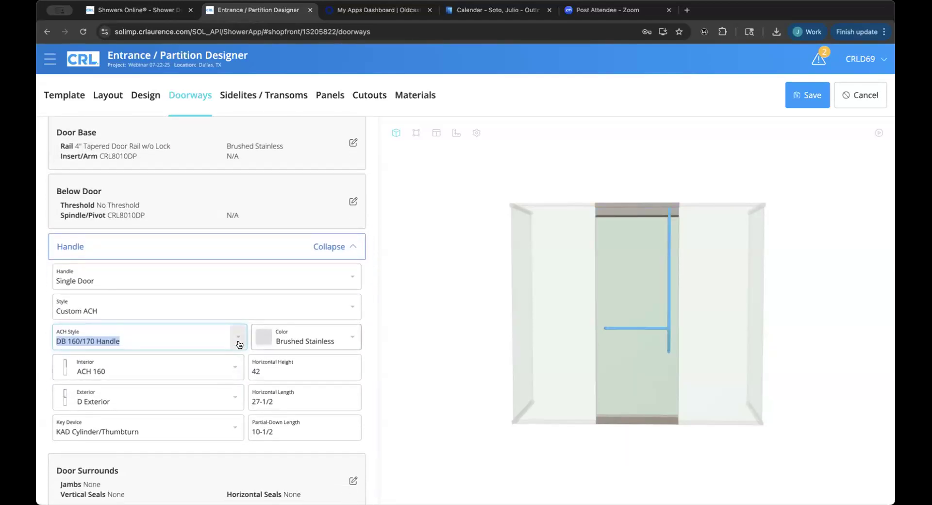
click(237, 337)
click(238, 337)
click(238, 342)
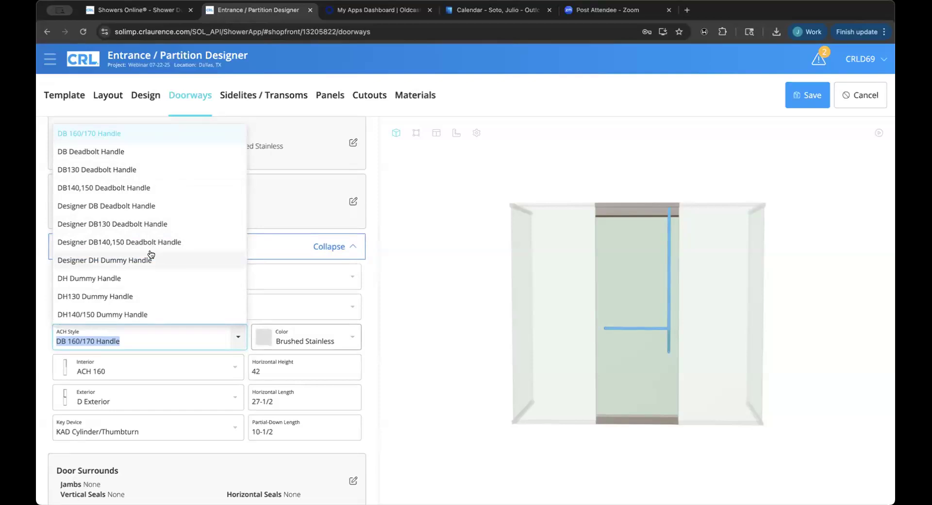
Set the exterior handle to F Exterior Shortened.
click(230, 398)
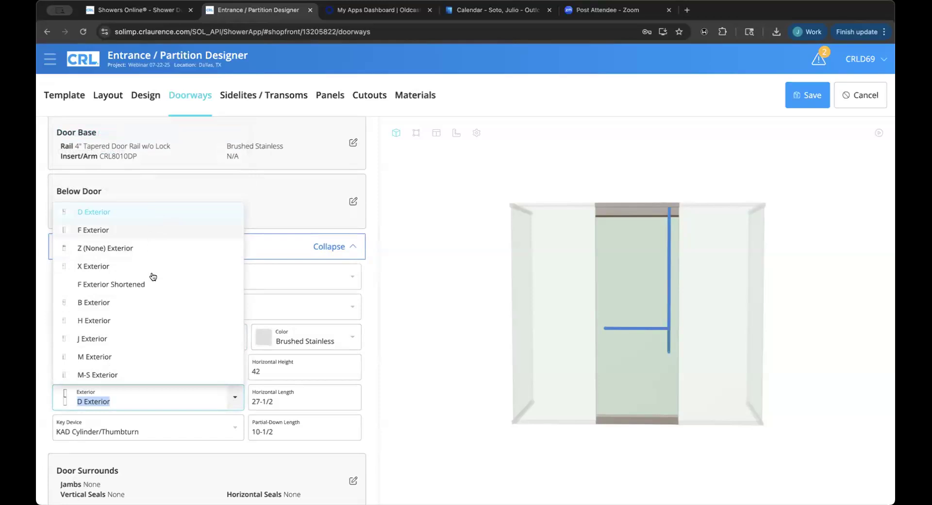
click(154, 235)
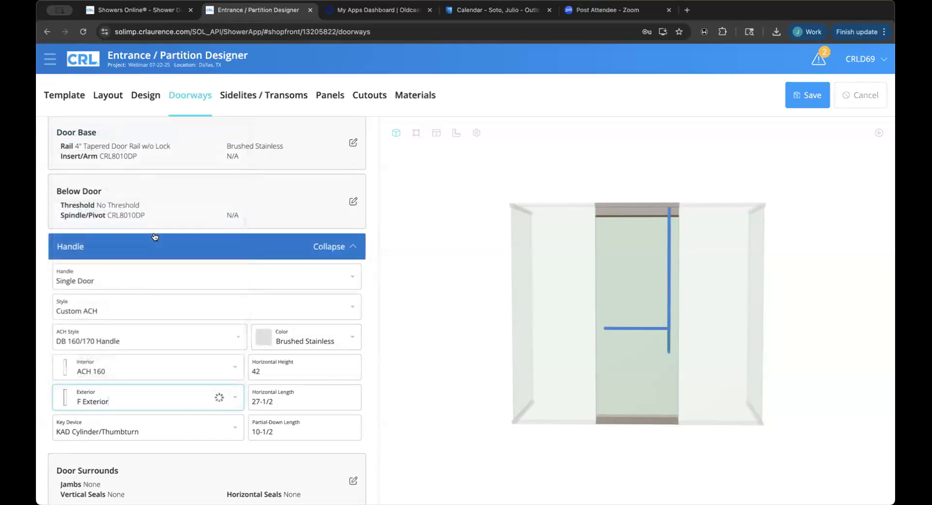
click(169, 391)
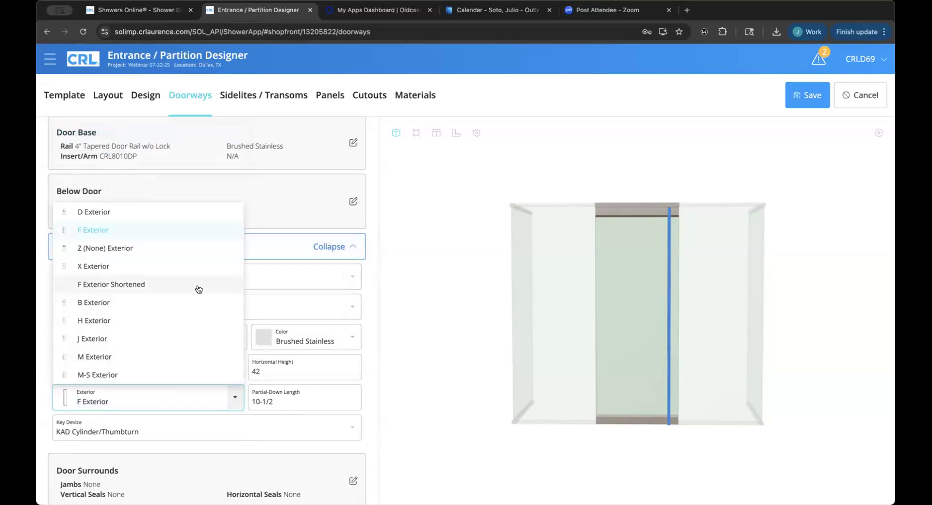
click(199, 286)
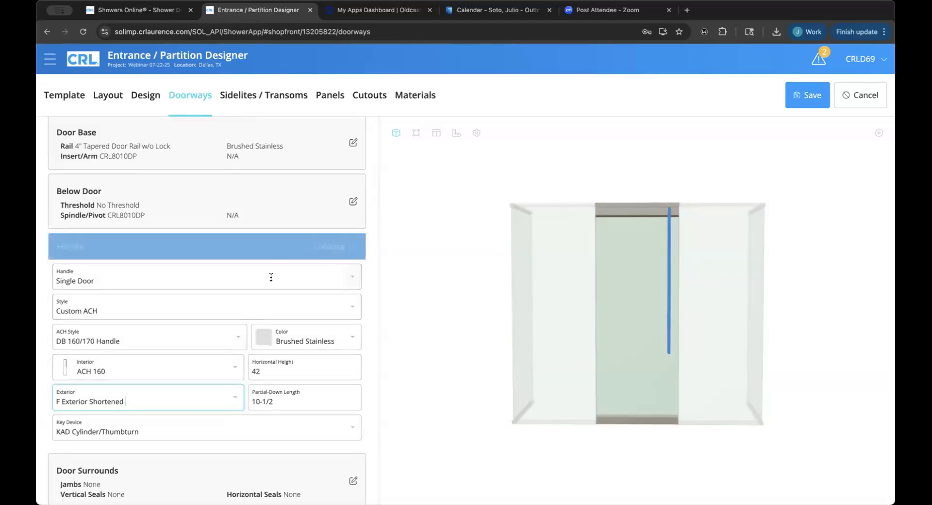
click(258, 306)
Switch to Pulls Only with the 48LP 48" Ladder Style Pull, then review Door Surrounds.
click(212, 348)
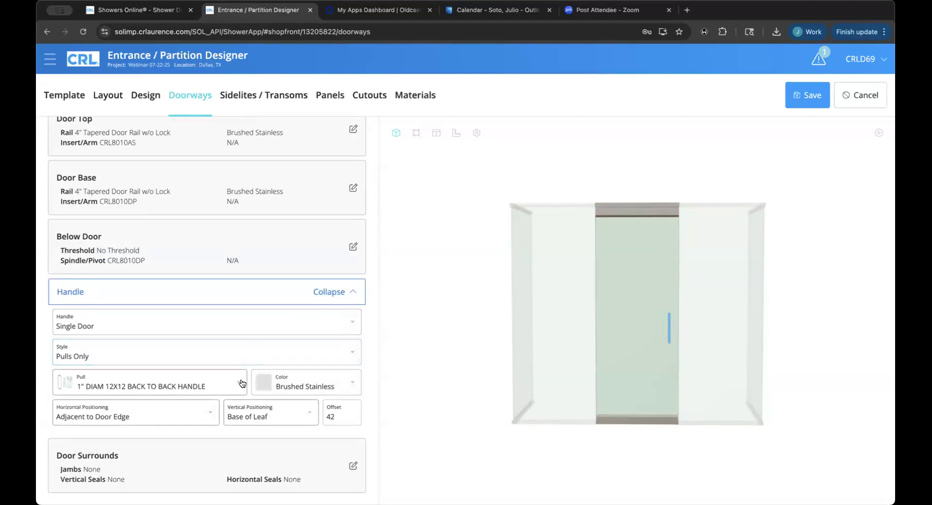
click(238, 381)
scroll(200, 326, down, 5)
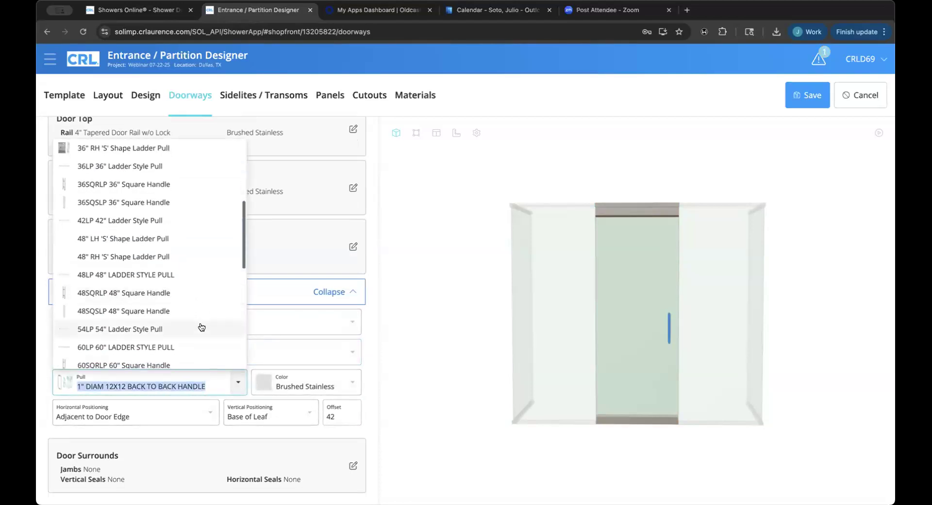
click(172, 280)
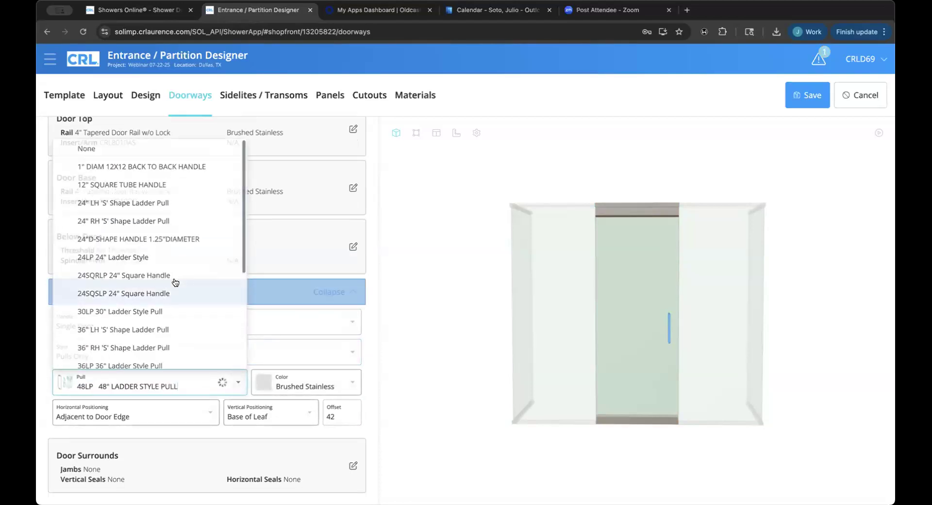
click(292, 297)
click(237, 463)
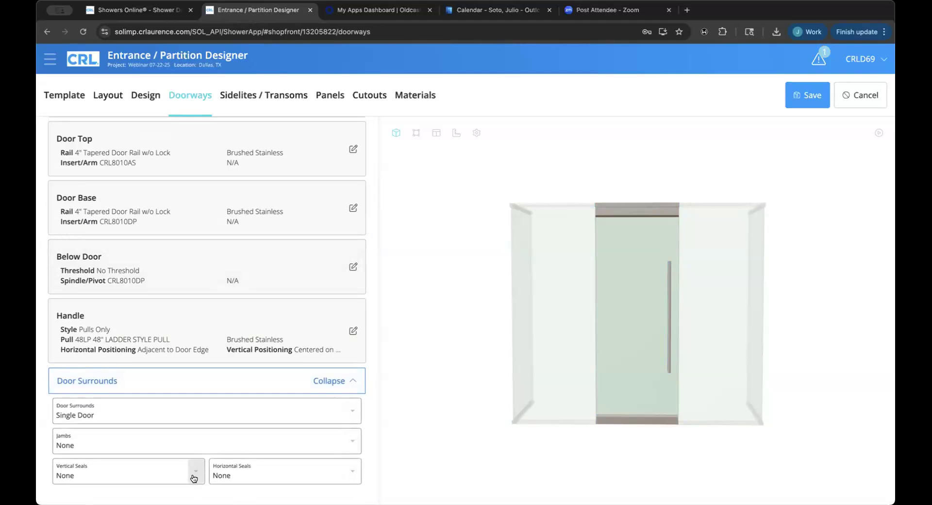
click(230, 379)
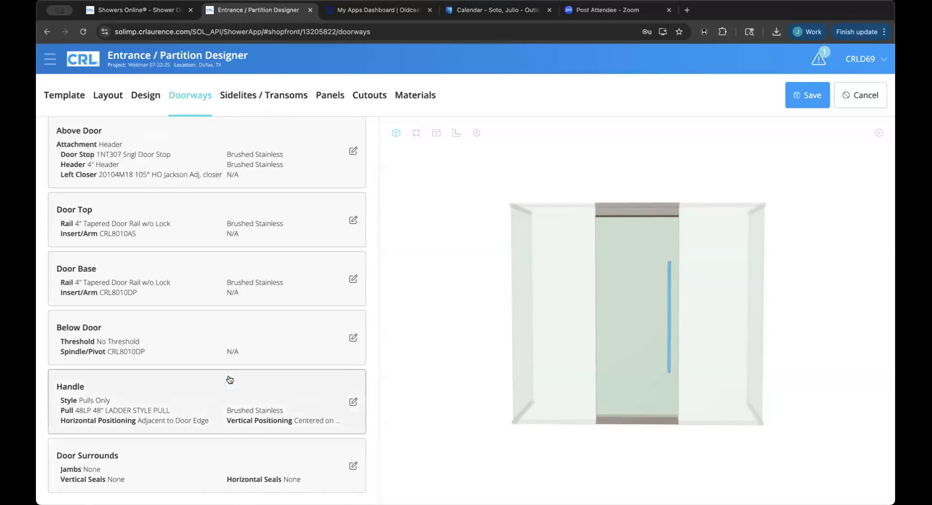
scroll(230, 379, up, 5)
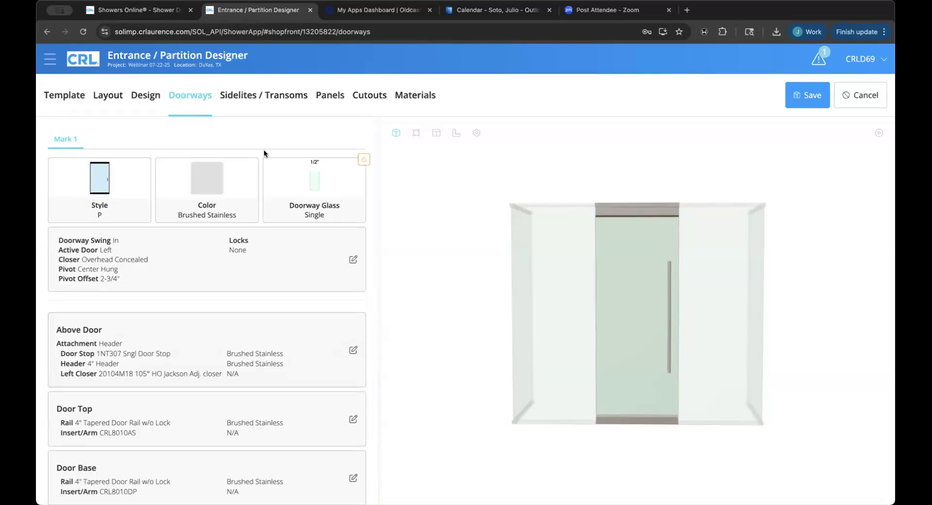
click(261, 100)
In Sidelites / Transoms, replace the channel above the sidelites with a plain Header.
click(261, 98)
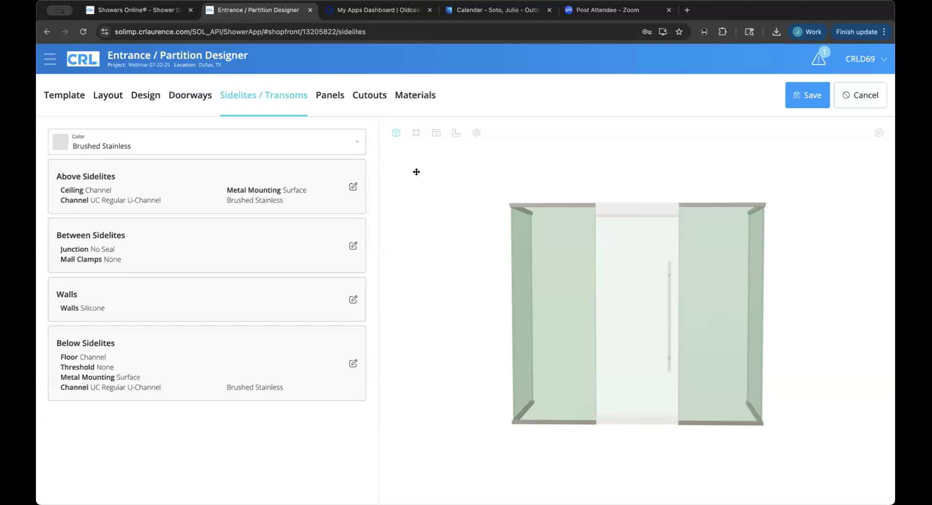
mouse_move(518, 278)
mouse_down()
mouse_move(568, 278)
mouse_move(522, 272)
mouse_move(510, 283)
mouse_up()
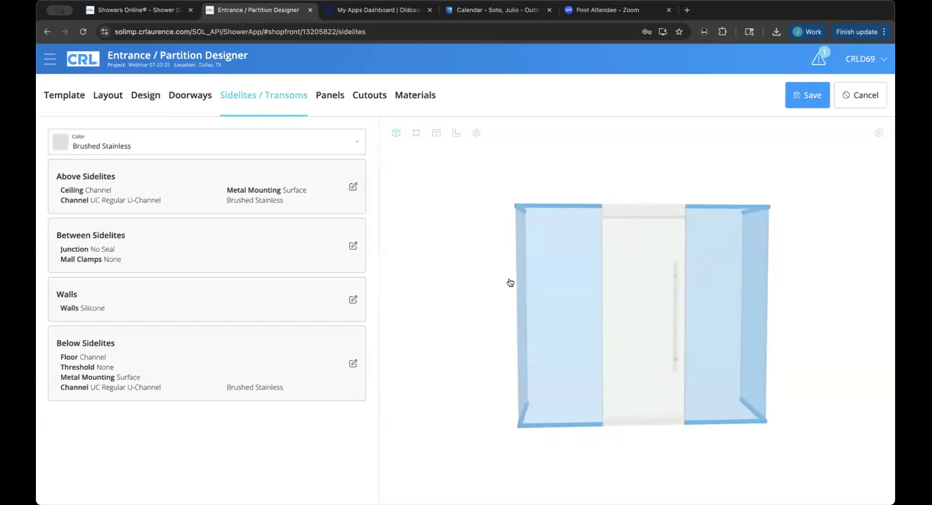
click(280, 193)
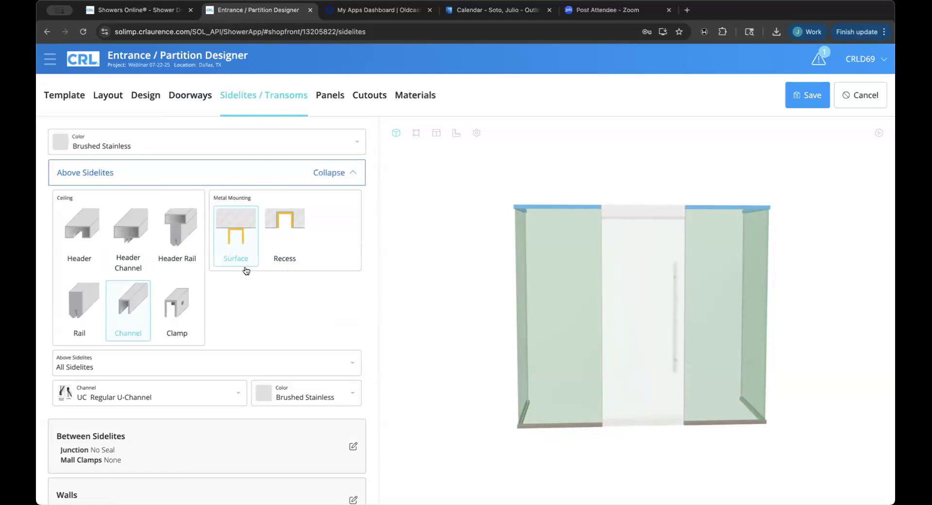
click(175, 246)
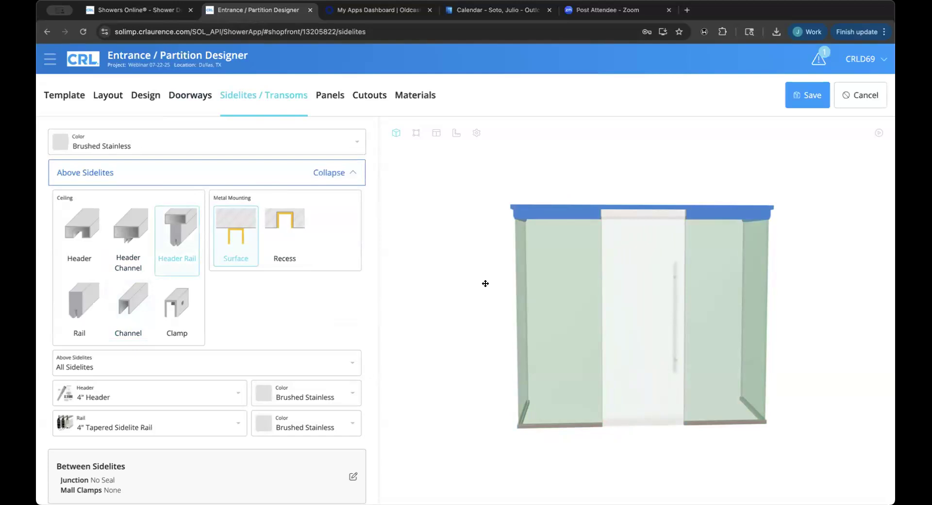
drag(607, 290, 569, 300)
click(84, 237)
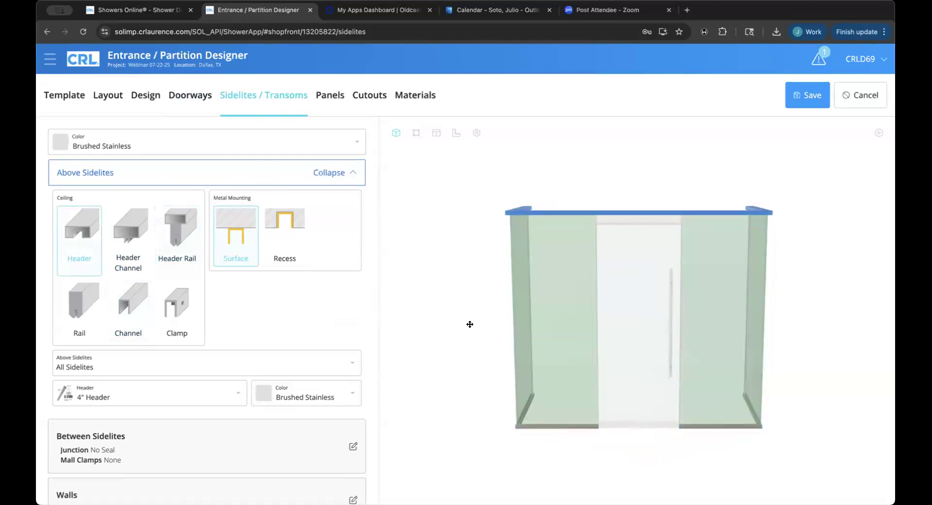
drag(467, 313, 467, 316)
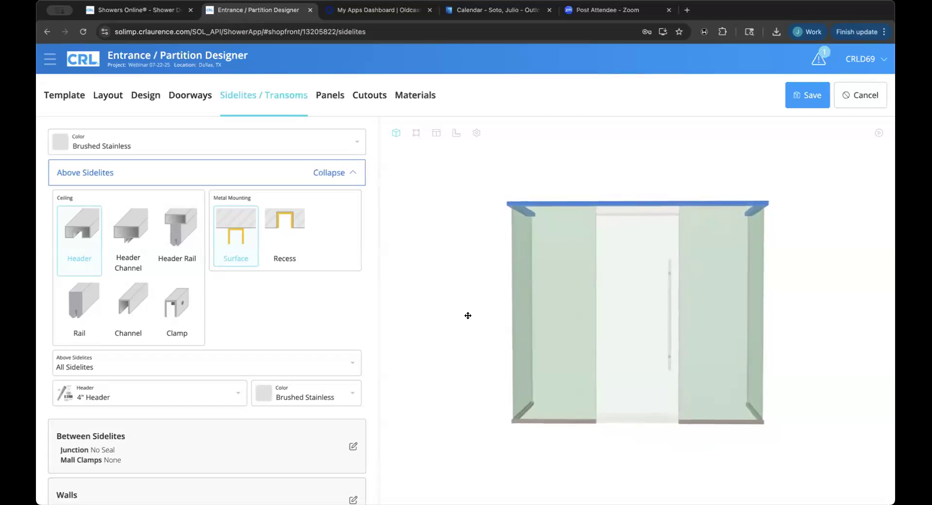
Keep the header surface-mounted in Brushed Stainless after trying recessed mounting.
click(296, 248)
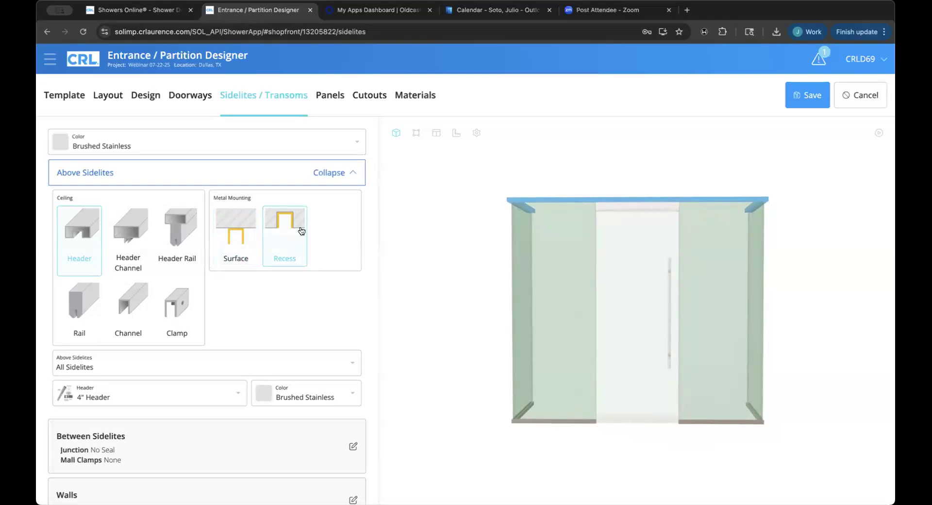
click(255, 241)
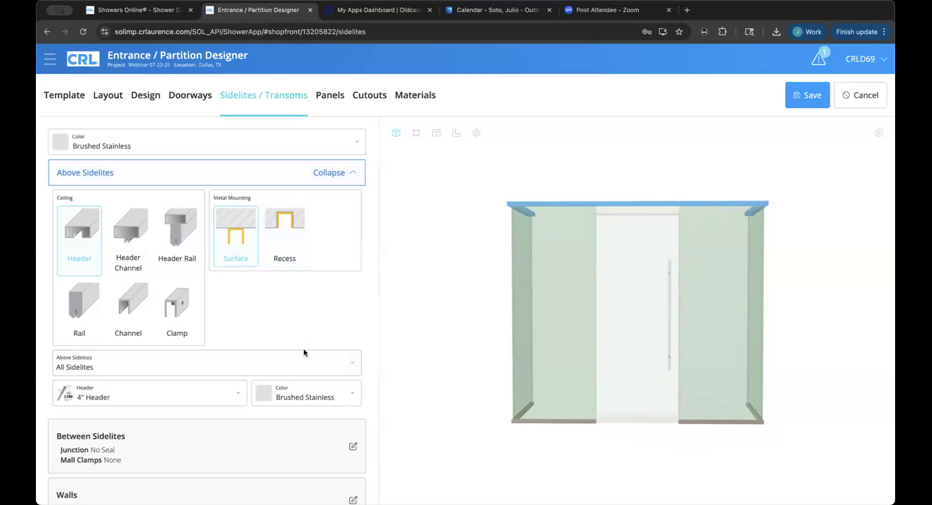
click(321, 391)
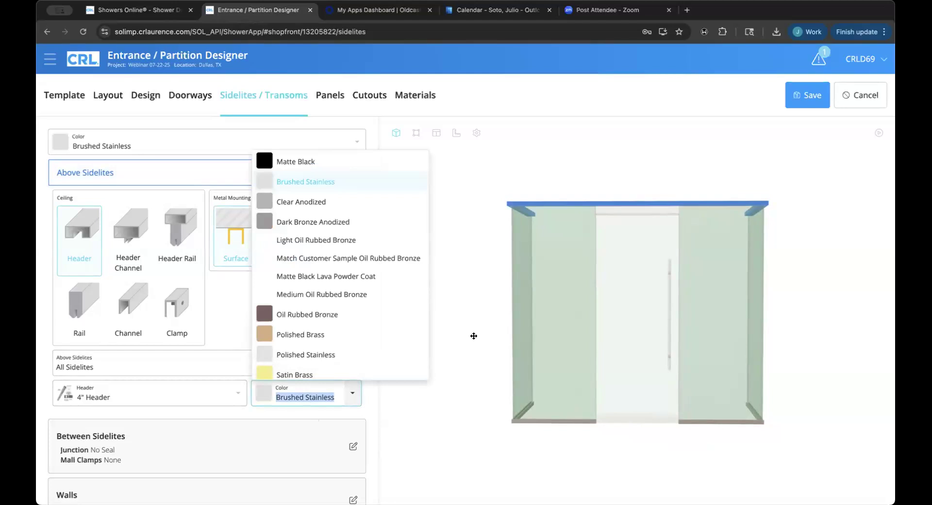
scroll(401, 360, down, 3)
scroll(401, 359, up, 3)
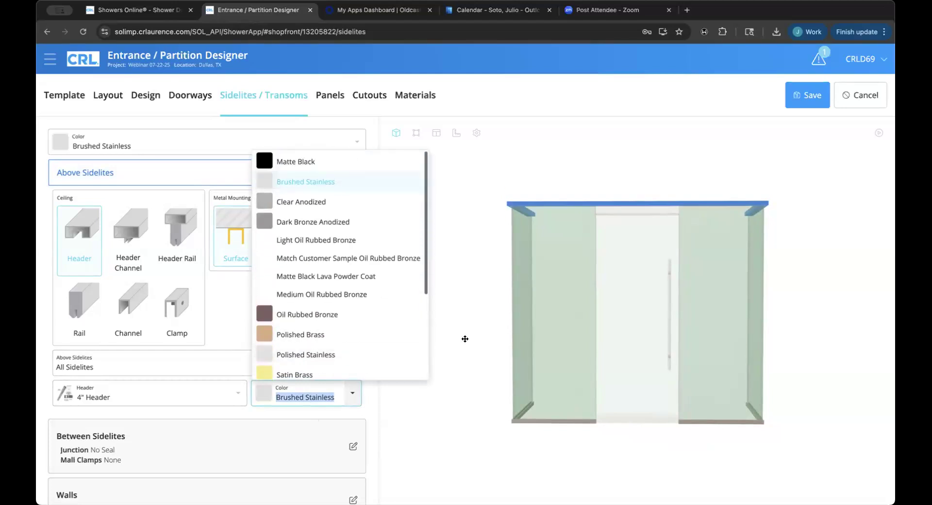
click(465, 339)
click(304, 176)
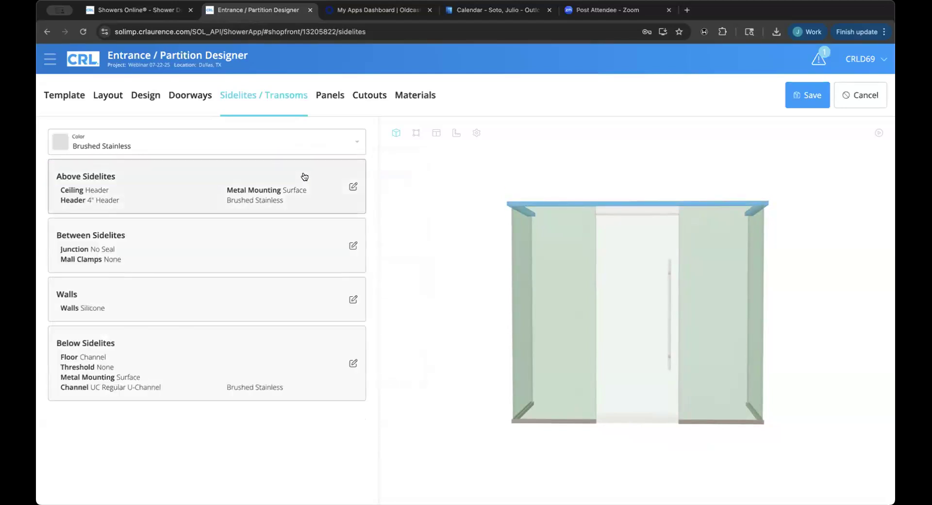
Leave no mall clamps between the sidelites after trying two and then one.
click(249, 244)
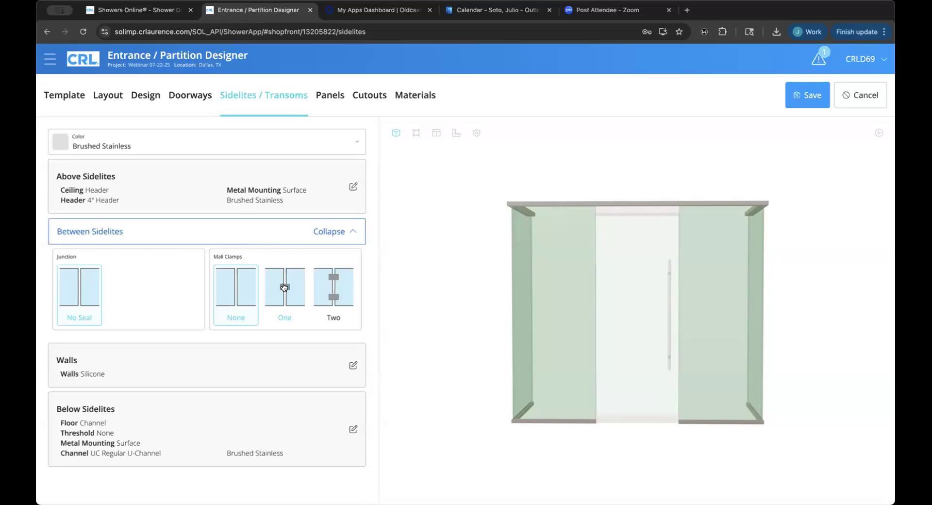
click(331, 290)
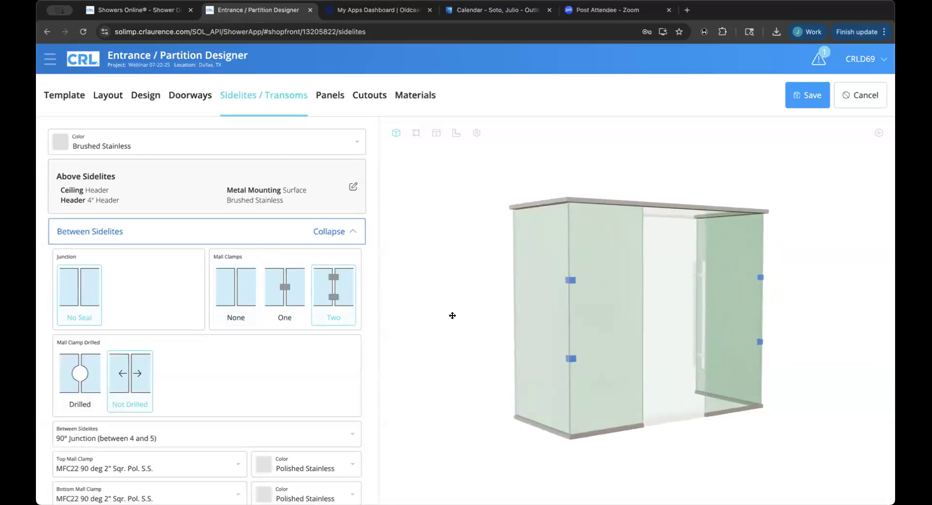
click(283, 297)
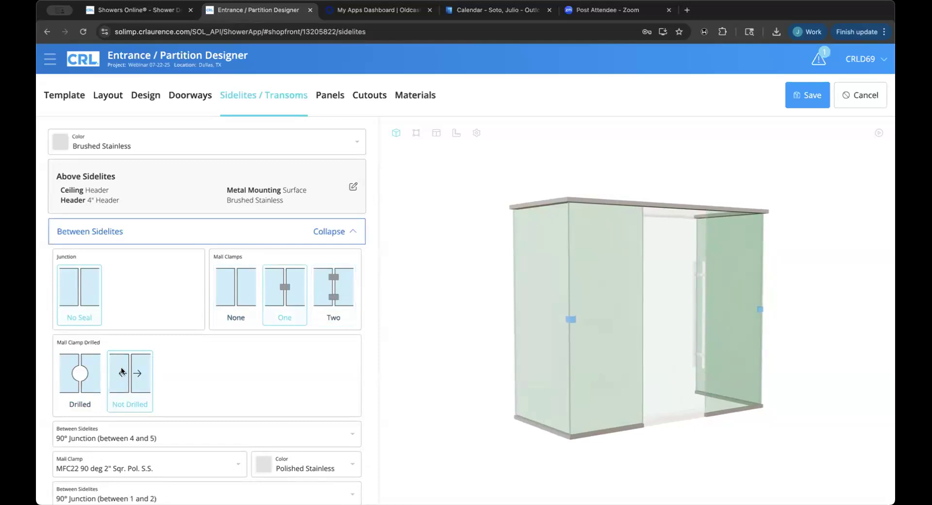
click(234, 285)
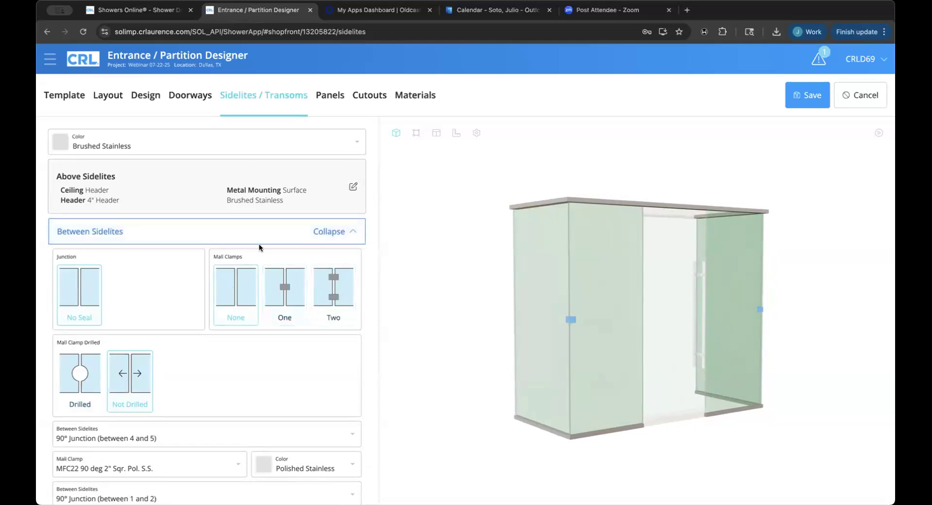
click(268, 233)
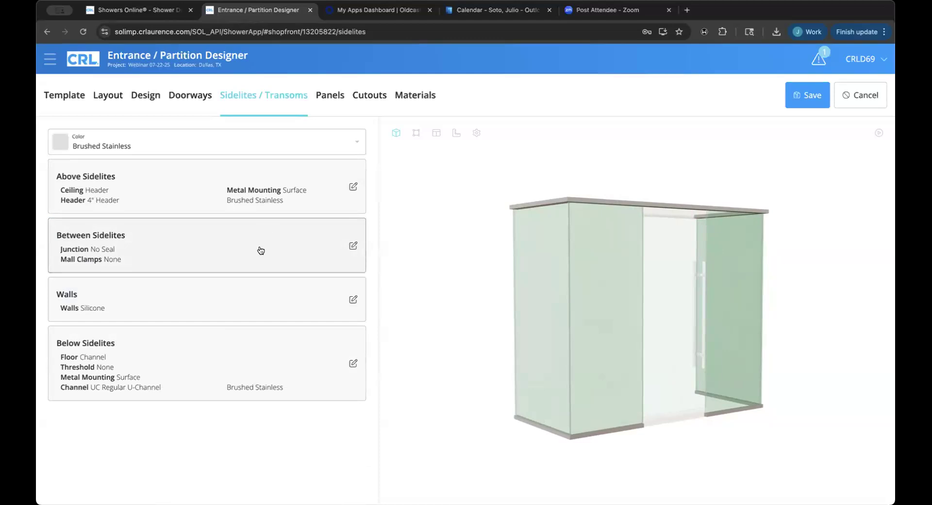
click(218, 315)
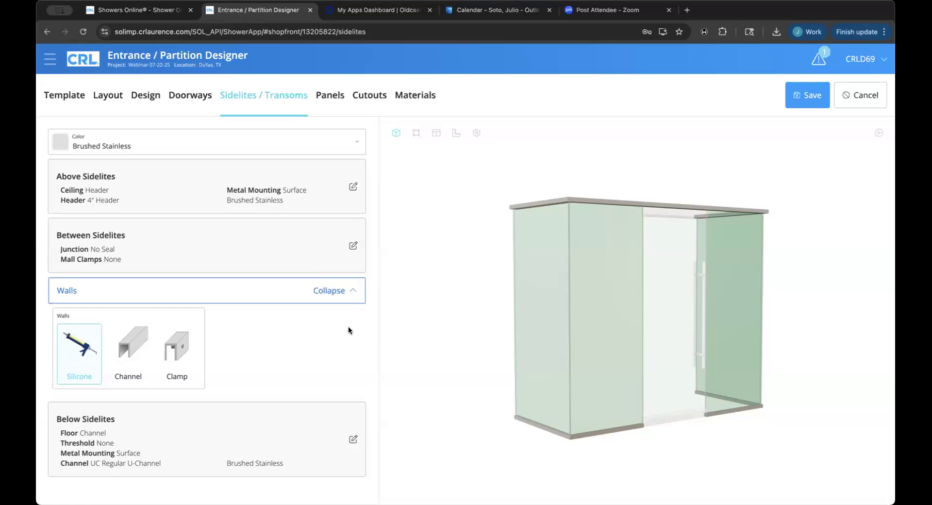
Keep Channel as the floor fitting below the sidelites after trying Rail.
click(333, 302)
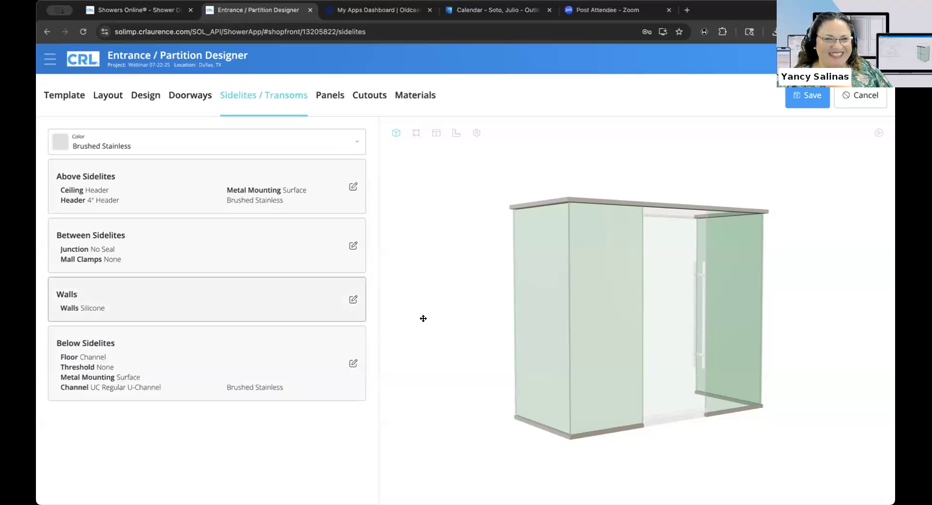
click(314, 368)
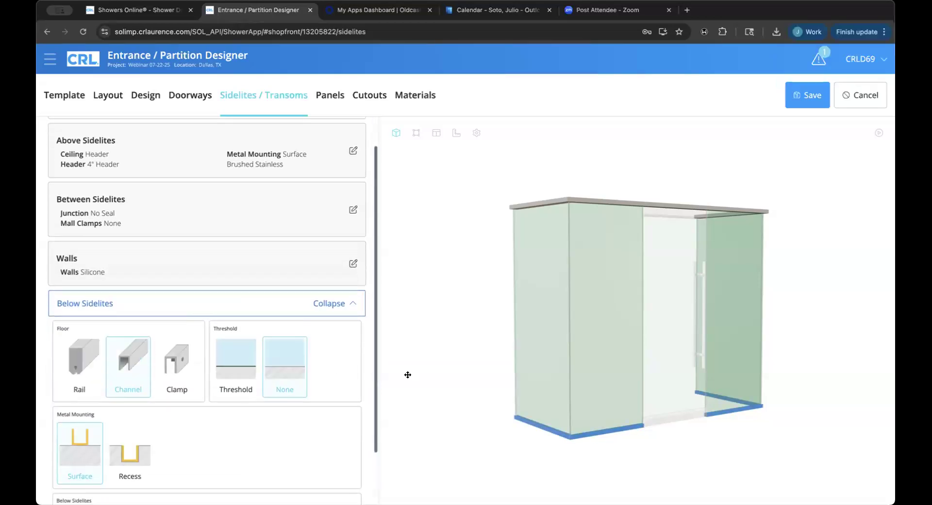
scroll(290, 395, down, 2)
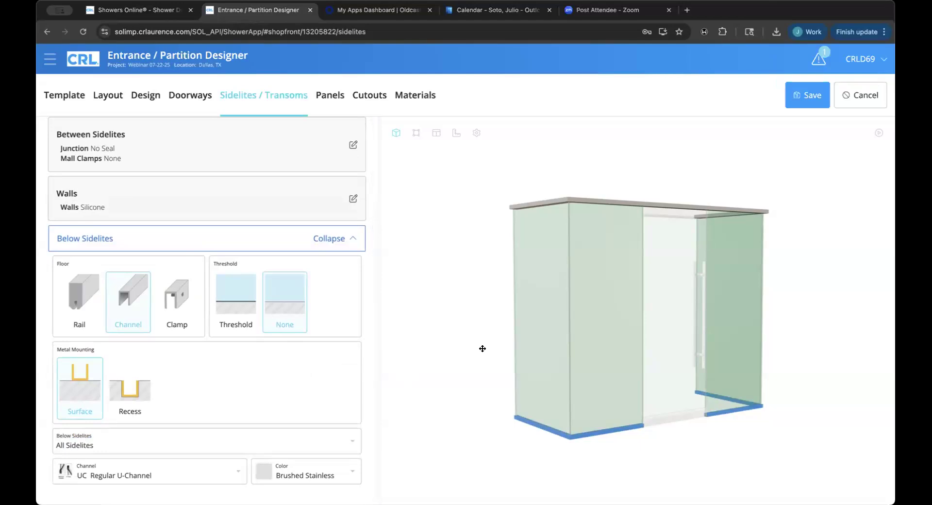
drag(482, 347, 455, 347)
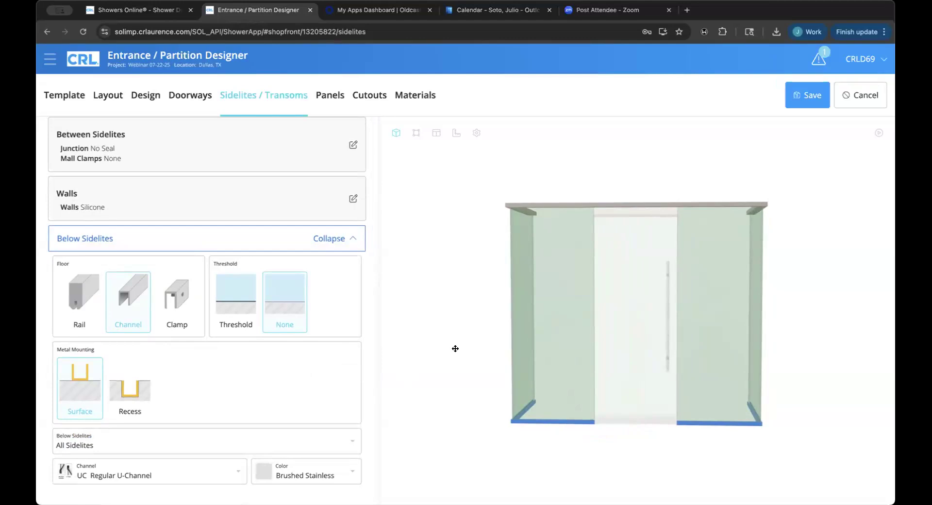
click(86, 304)
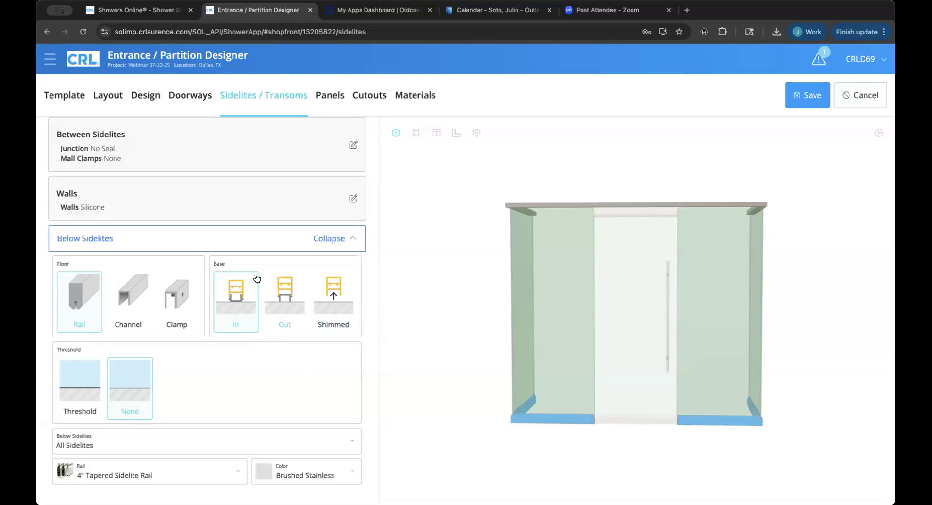
right_click(129, 298)
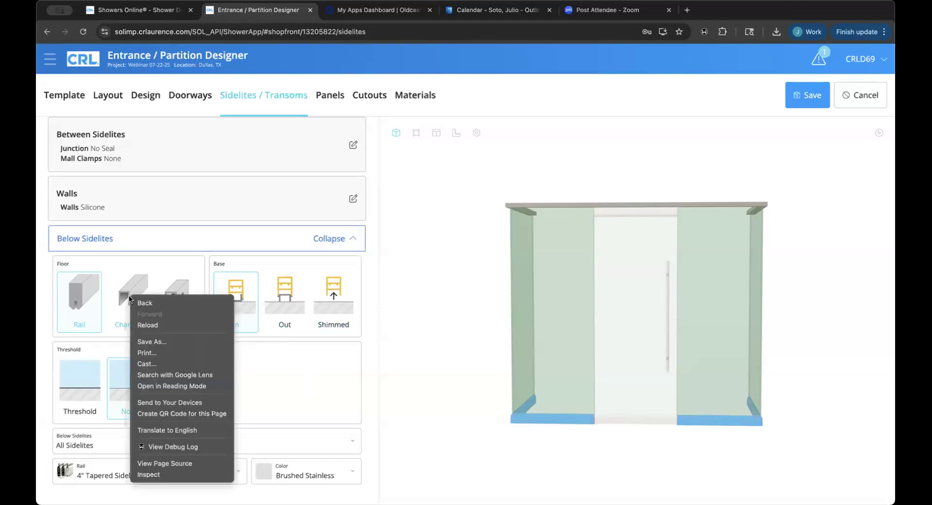
click(121, 287)
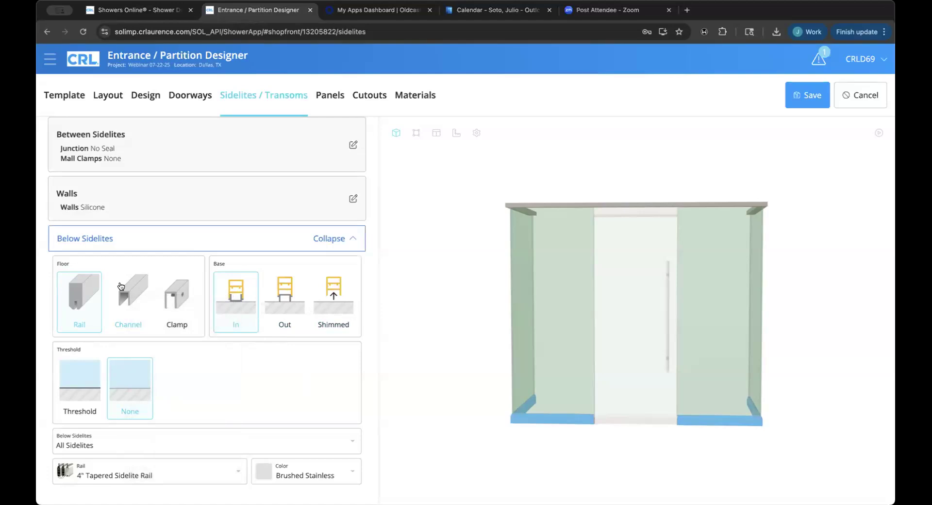
click(234, 244)
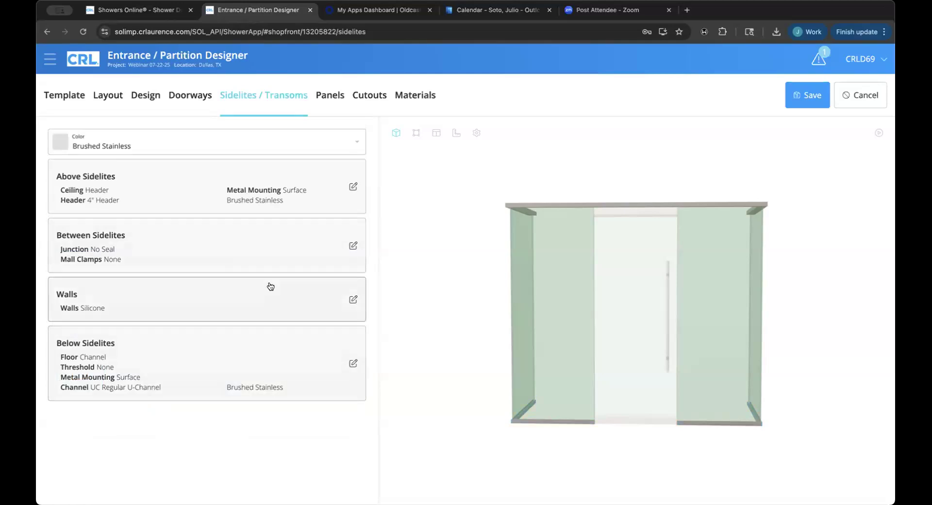
Review the measurements and edge settings of panel Return (1A) in the Panels editor.
click(325, 97)
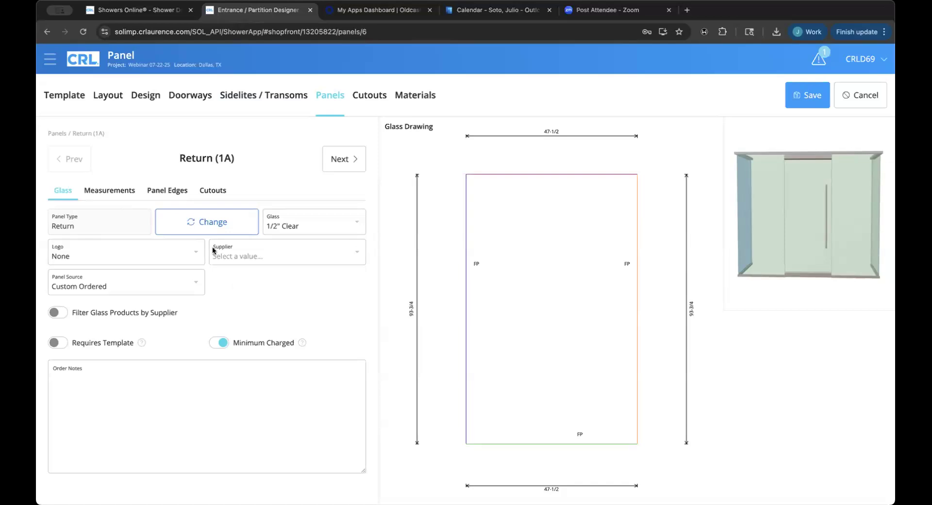
click(129, 192)
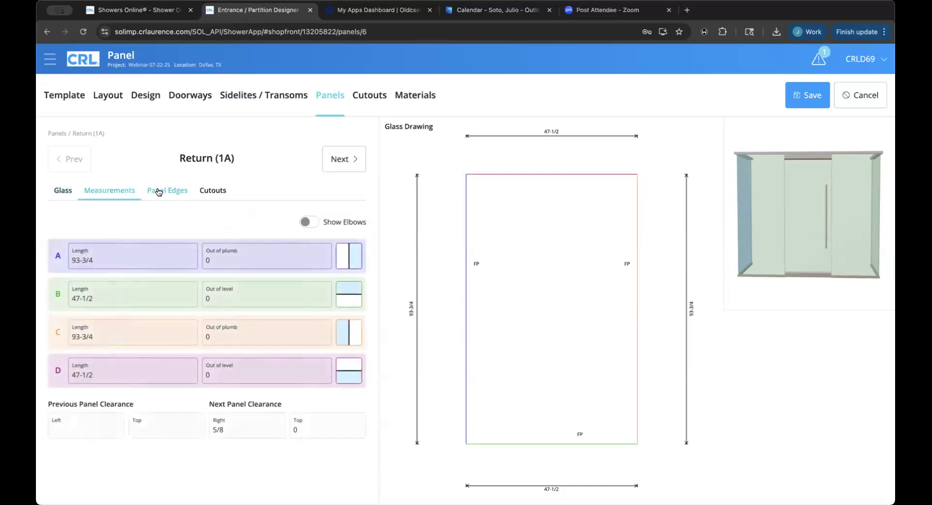
click(158, 192)
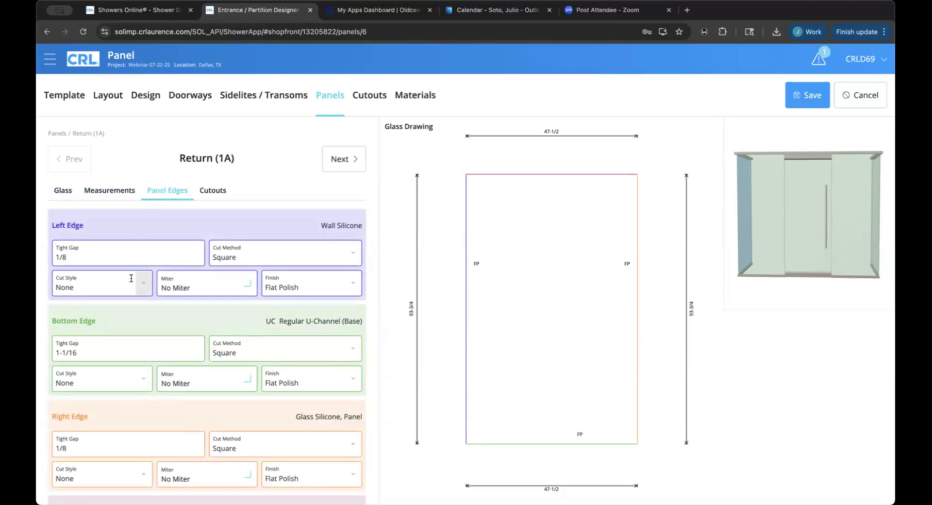
drag(744, 255, 793, 243)
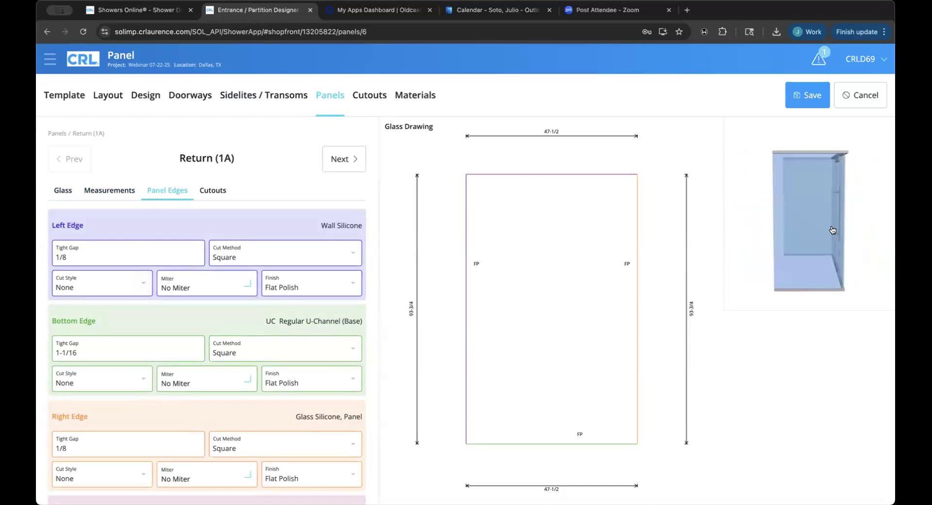
mouse_move(875, 245)
mouse_down()
mouse_move(861, 249)
mouse_move(876, 247)
mouse_up()
mouse_move(209, 294)
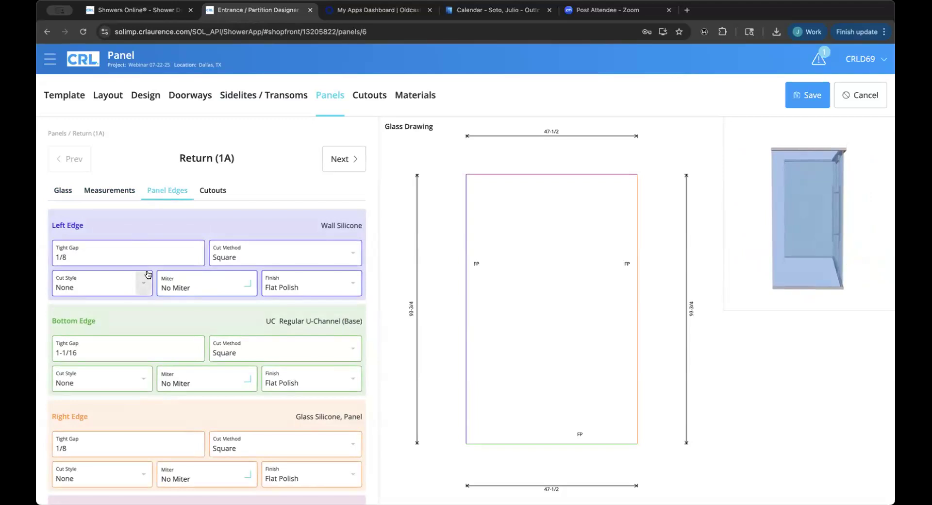
scroll(148, 275, down, 1)
scroll(147, 273, down, 1)
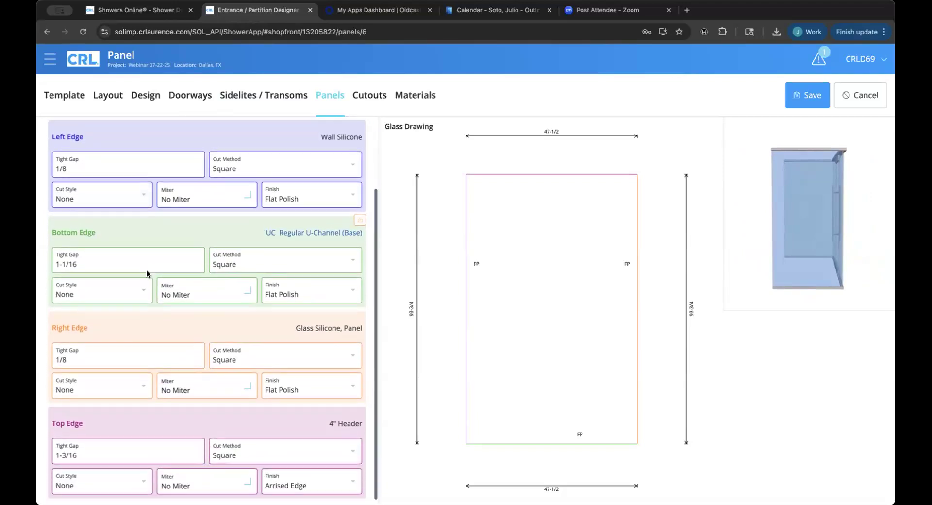
scroll(146, 269, down, 1)
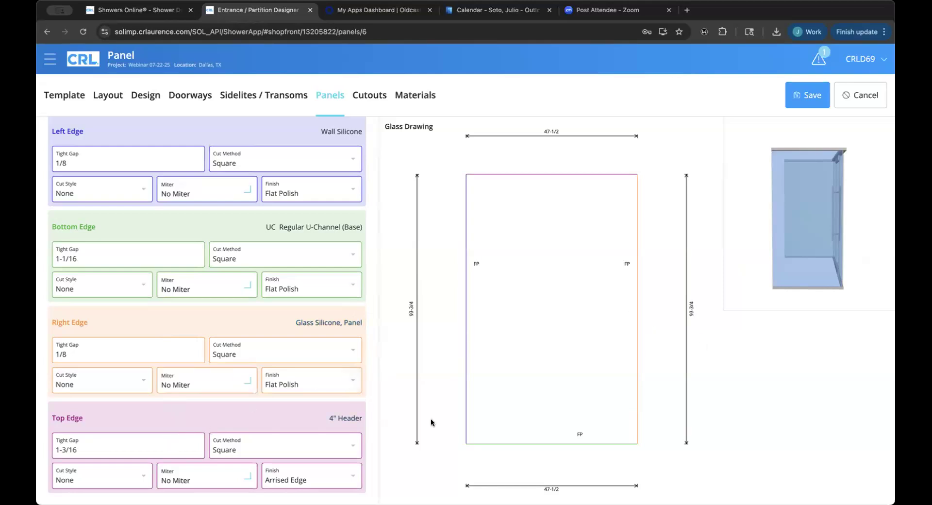
drag(823, 308, 763, 303)
scroll(304, 303, up, 3)
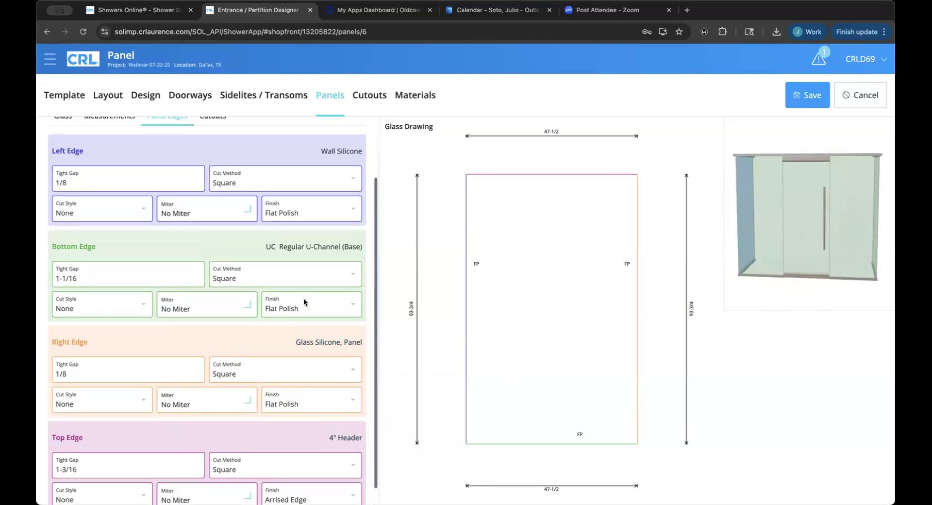
Step through panels Return (2A), Door-Left-Inswing (3A), Return (4A) and Return (5A).
click(348, 164)
click(350, 163)
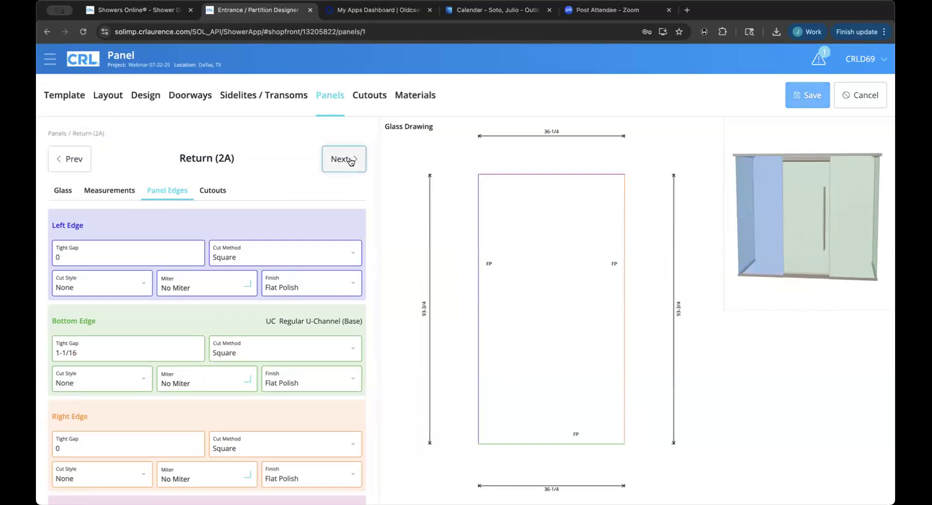
click(349, 160)
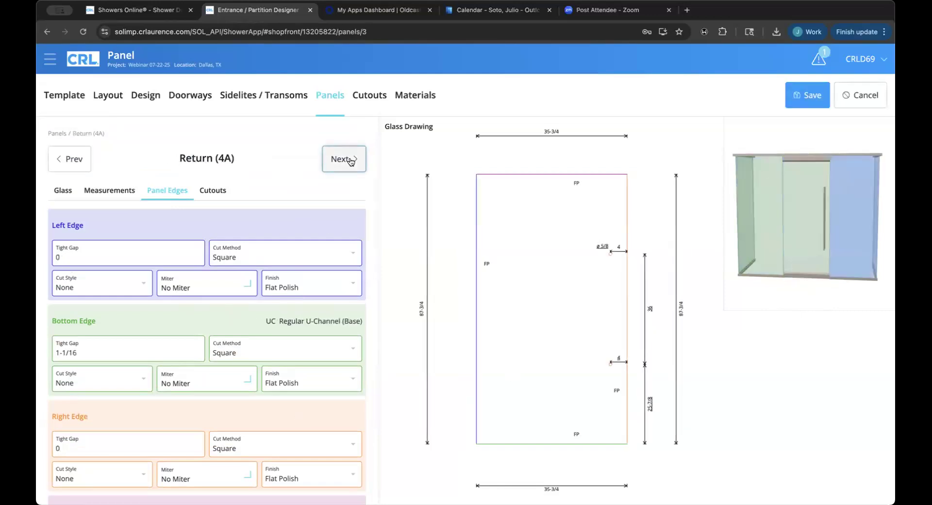
click(350, 161)
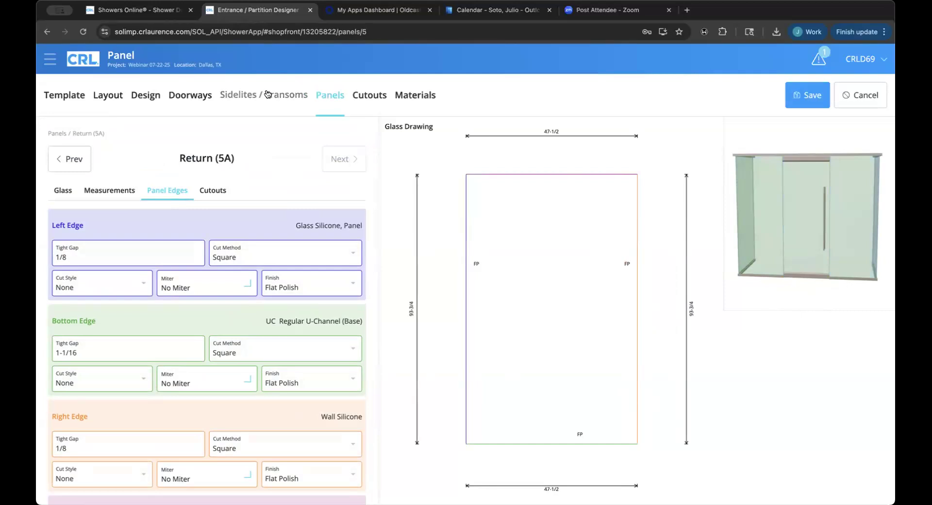
click(358, 96)
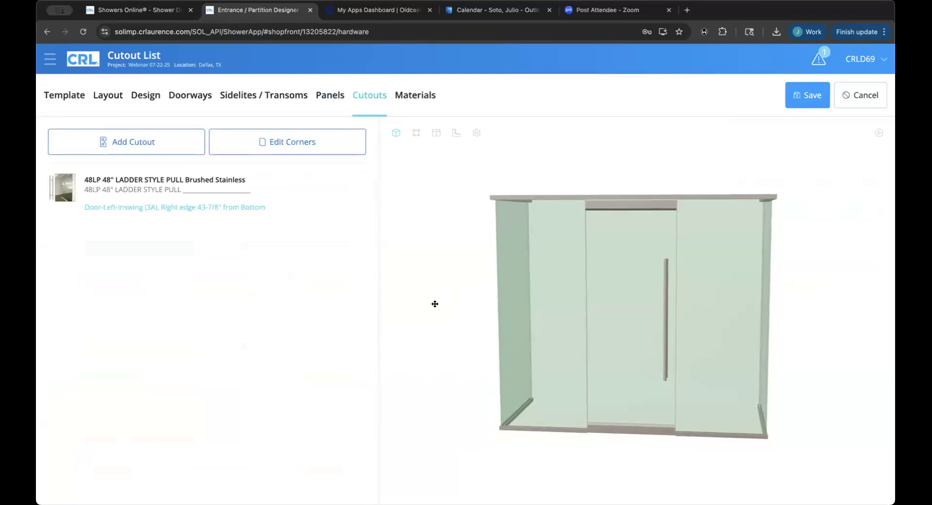
Show the Materials list with its 13 components totalling $0.00.
drag(448, 303, 446, 304)
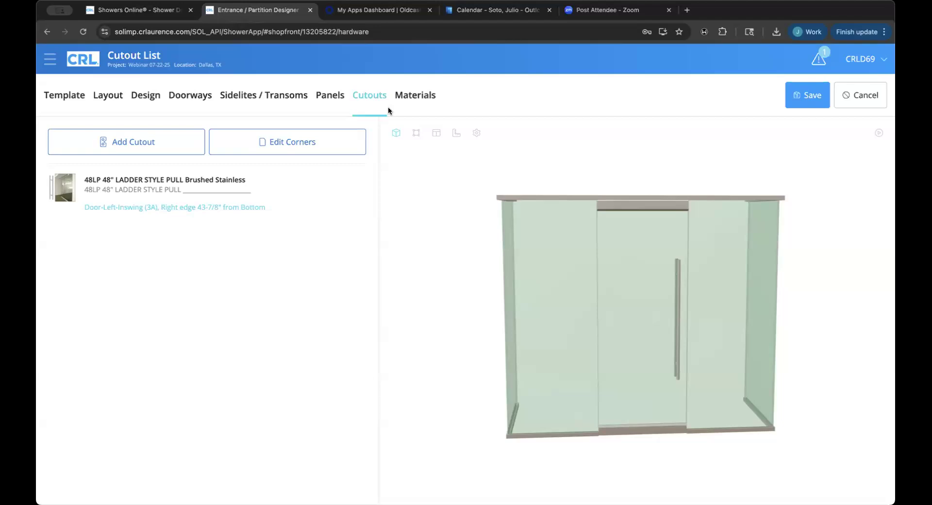
click(417, 96)
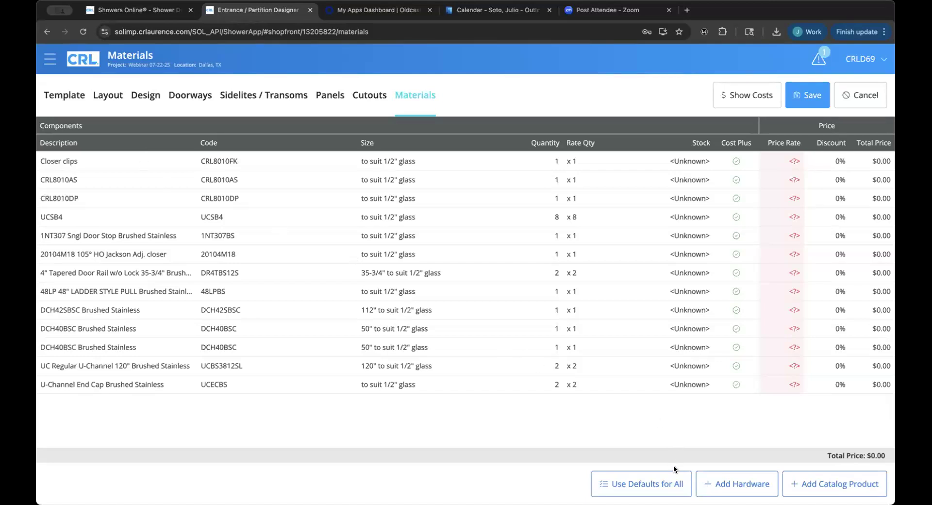
Add custom hardware 33sc at quantity 10, set its category to <All>, and save.
click(721, 483)
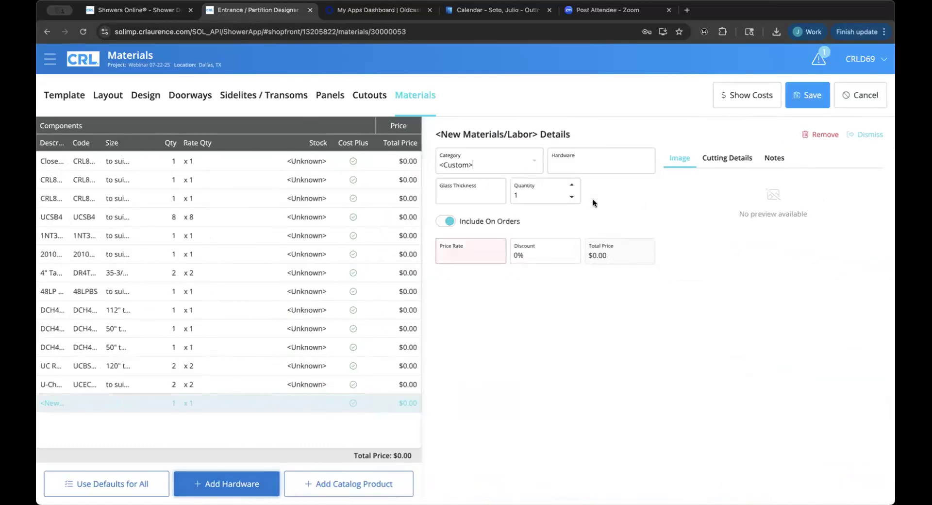
click(528, 164)
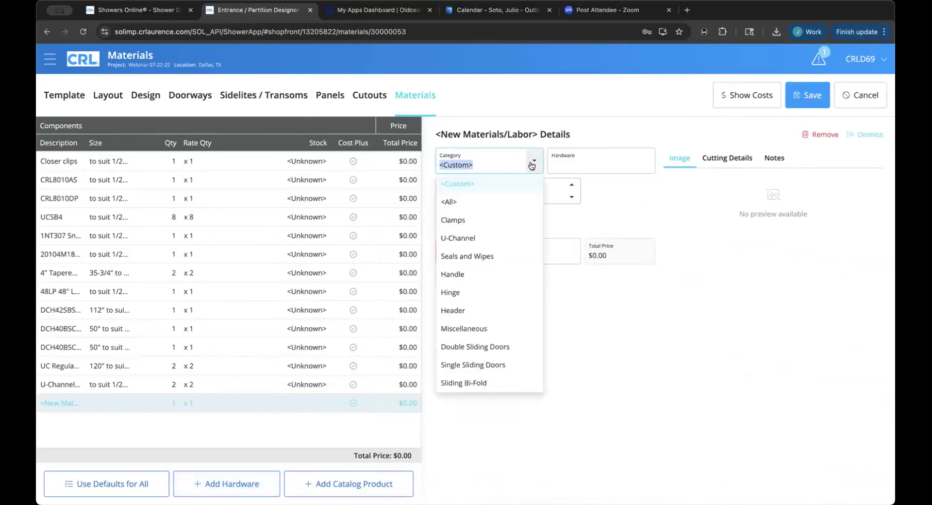
click(578, 158)
text(33)
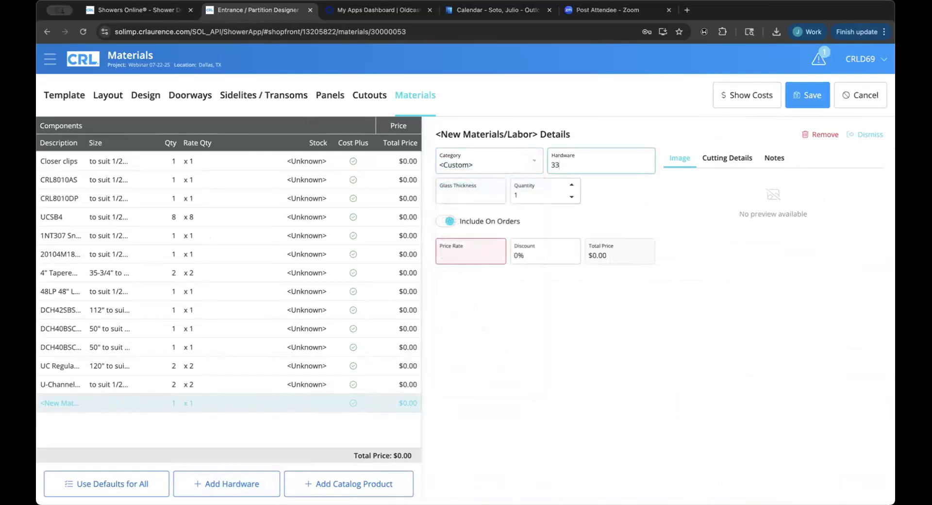
text(sc)
key(Tab)
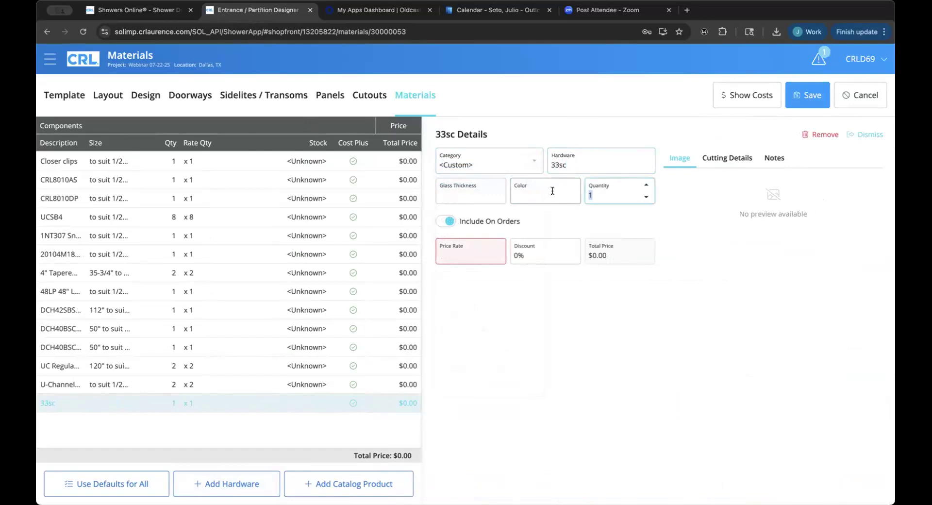
text(10)
click(800, 96)
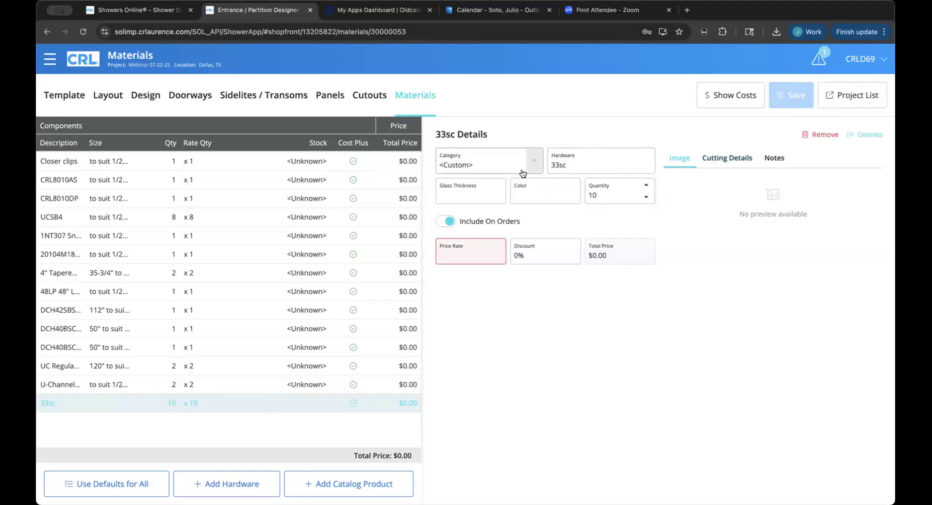
click(507, 167)
click(503, 201)
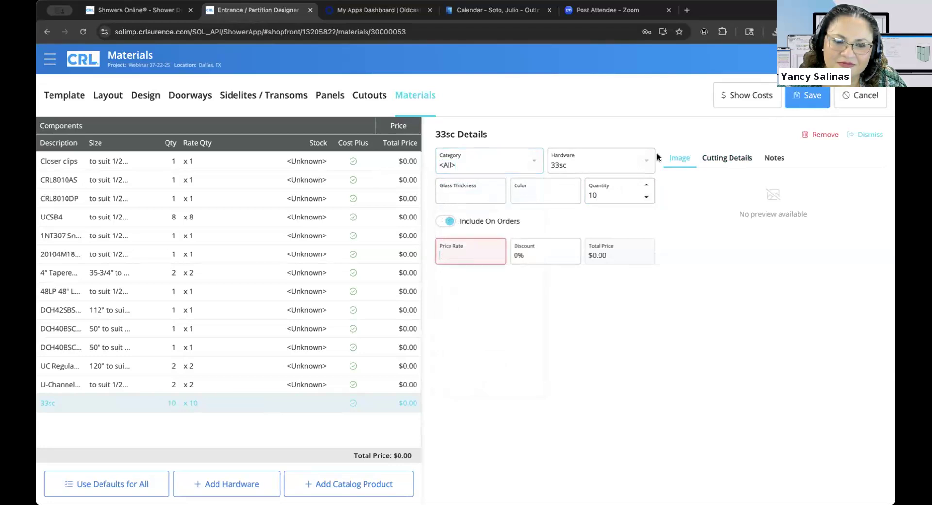
click(798, 97)
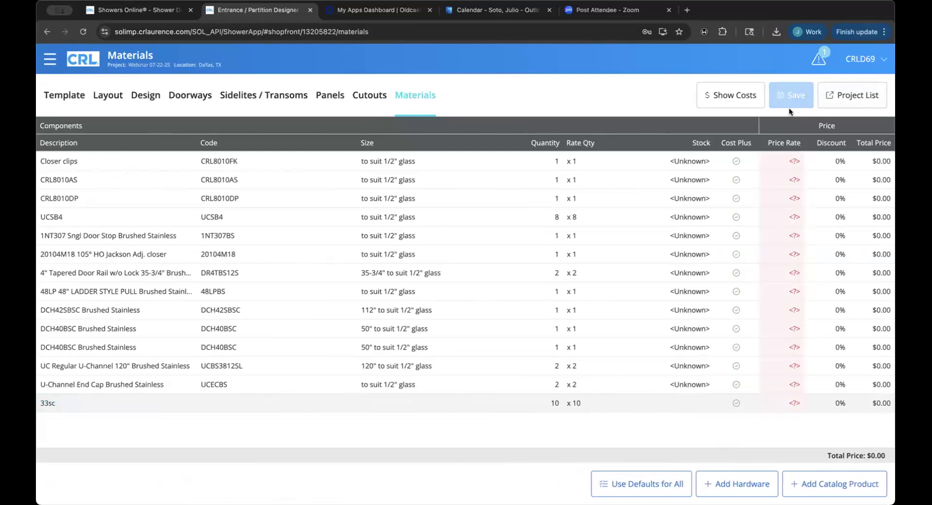
Add catalog product 33SC with quantity 10 and save it.
click(829, 488)
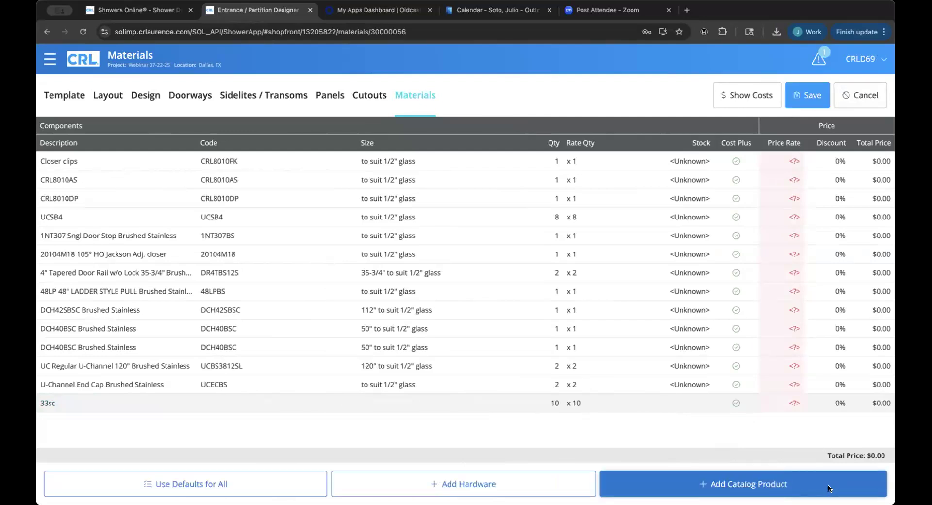
click(558, 170)
text(33sc)
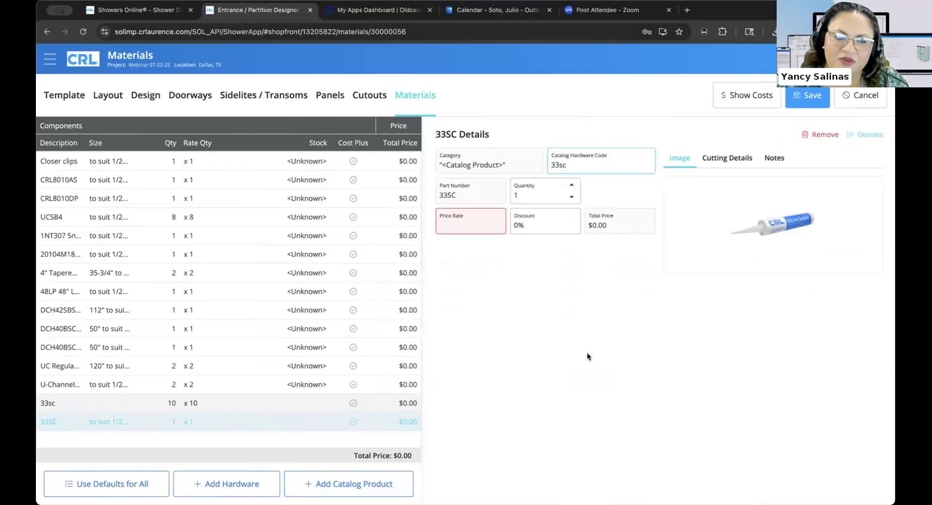
click(570, 188)
click(570, 187)
click(571, 187)
click(570, 187)
click(571, 187)
click(570, 187)
click(571, 187)
click(571, 188)
click(571, 187)
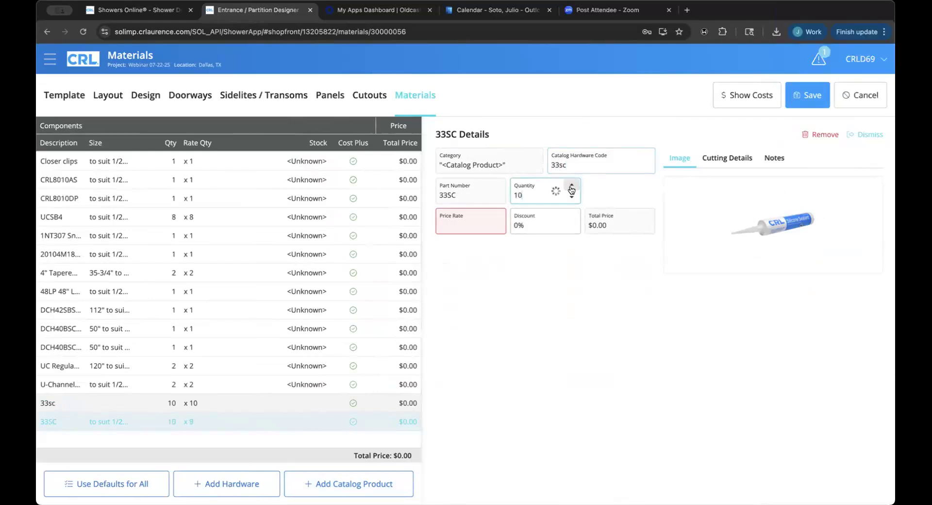
click(800, 100)
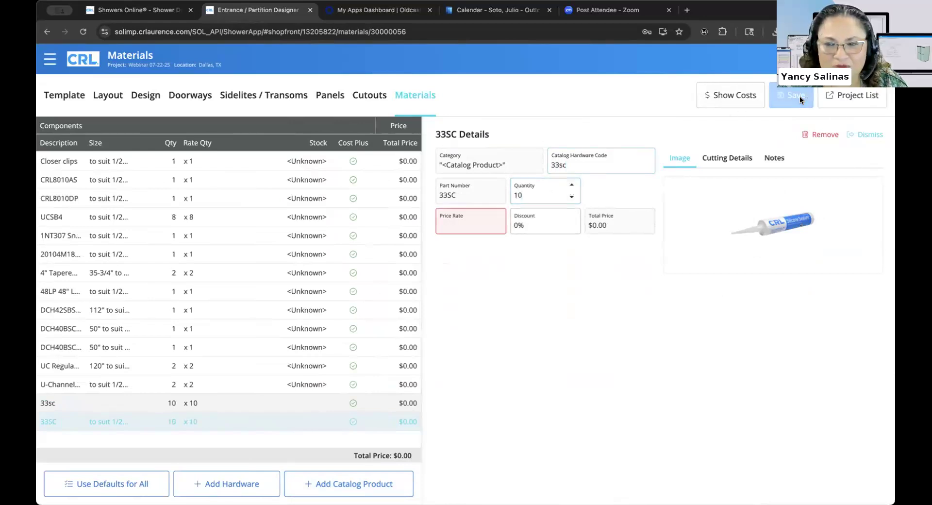
Delete the custom 33sc hardware line from the materials list.
click(849, 134)
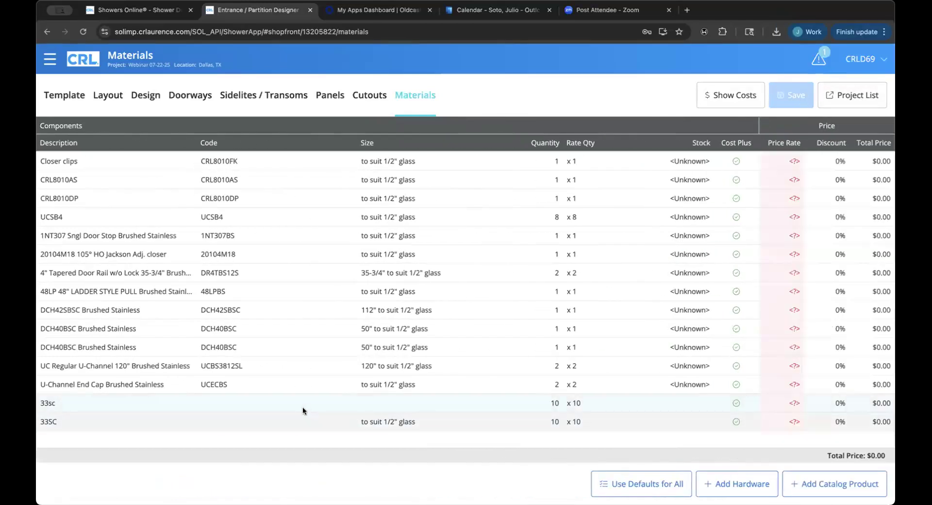
click(302, 410)
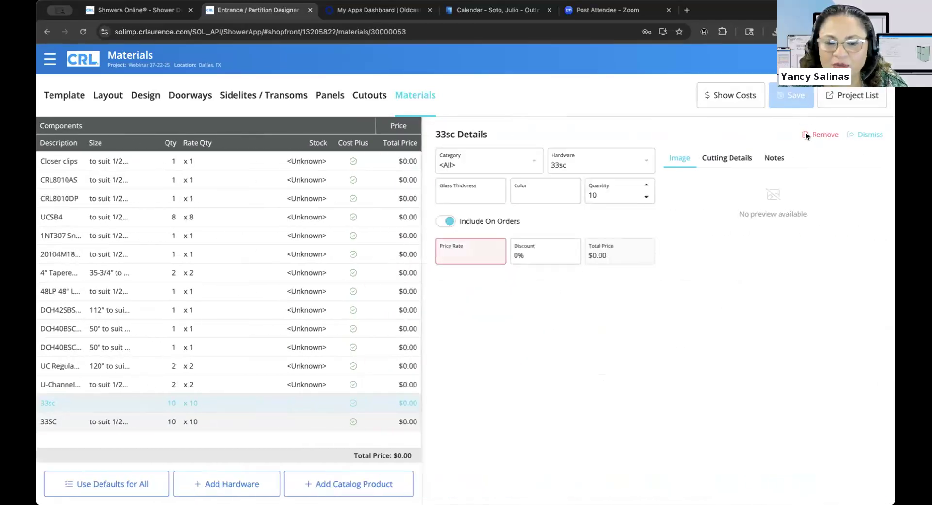
click(805, 135)
click(412, 299)
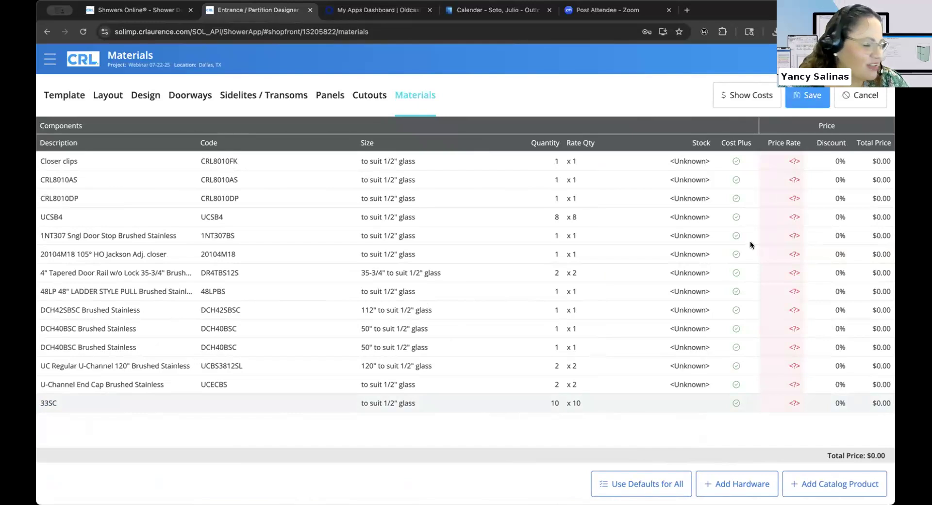
Save the materials and return to the Project List showing Webinar 07-22-25.
click(736, 100)
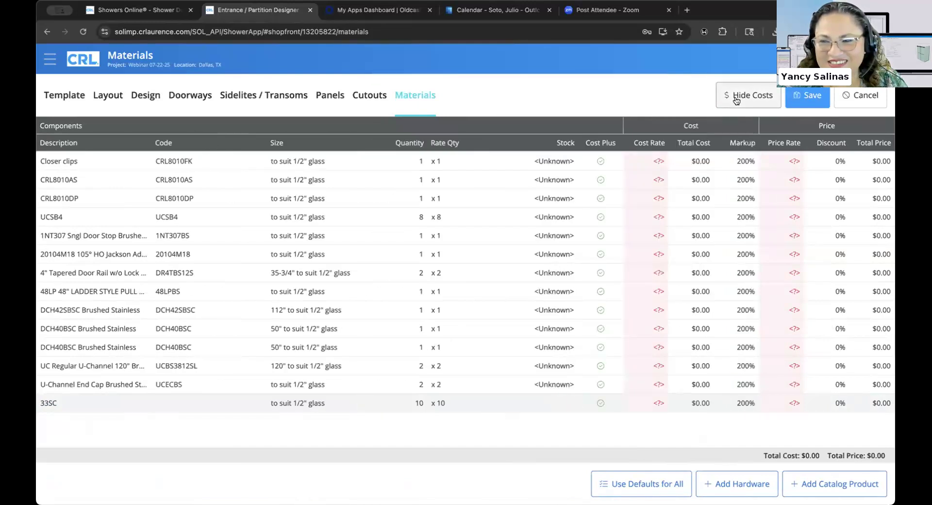
click(757, 100)
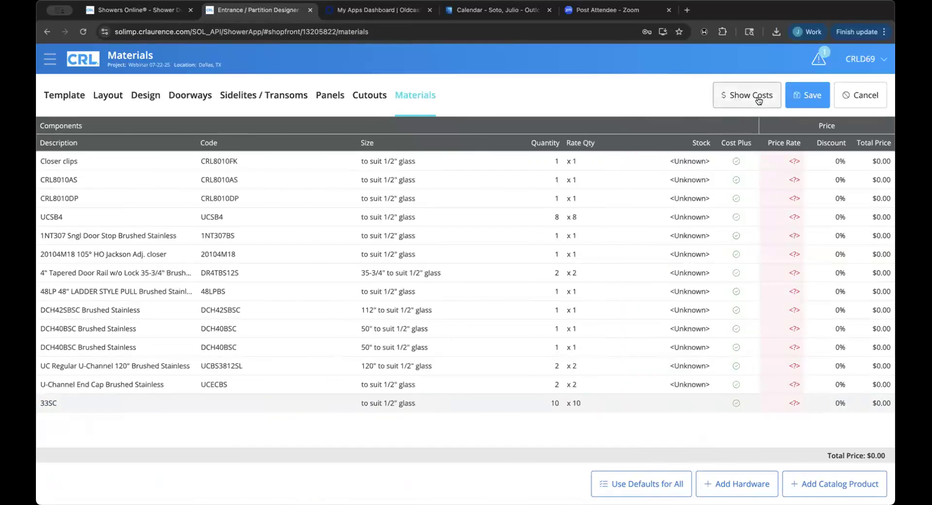
click(813, 99)
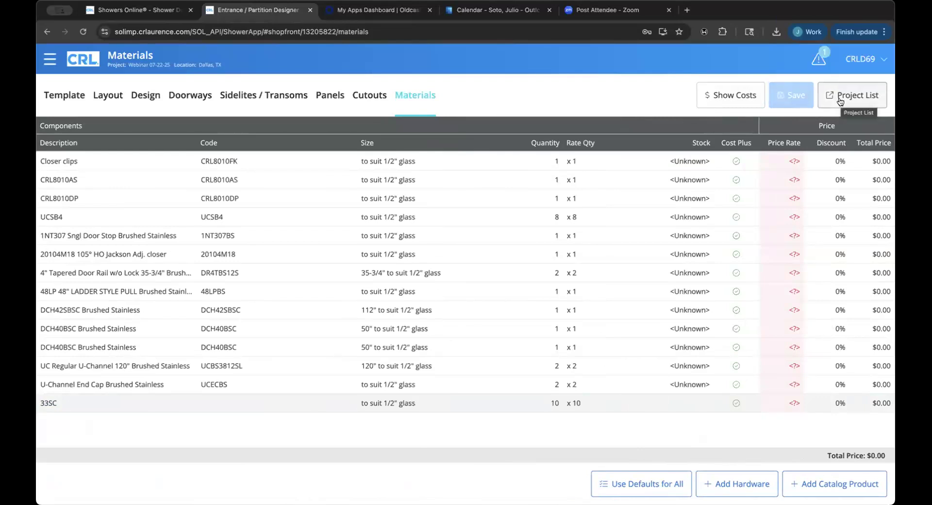
click(839, 100)
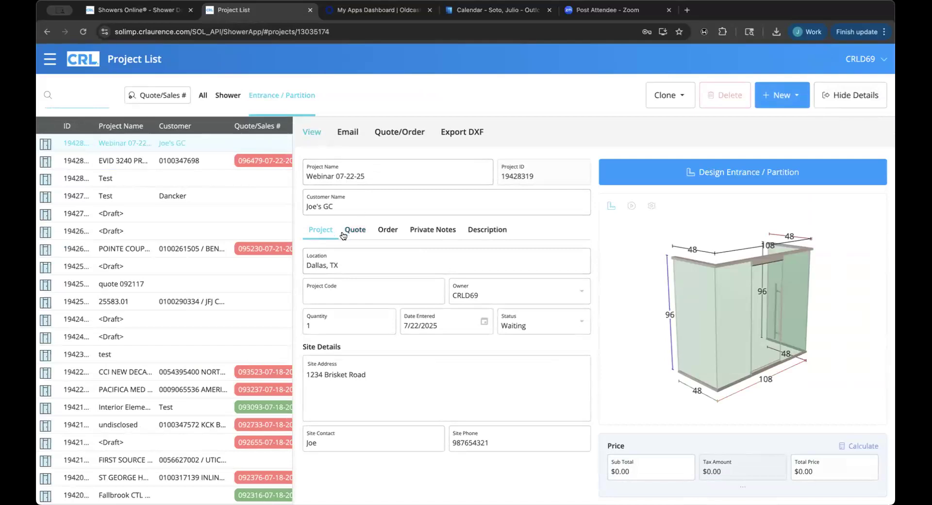
Generate the Quote PDF for Webinar 07-22-25 from the View reports list.
click(315, 134)
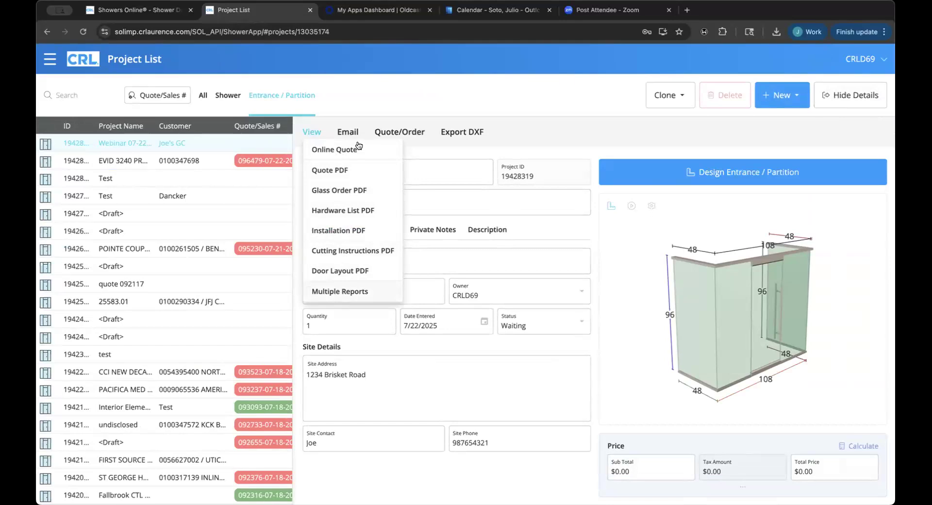
click(348, 168)
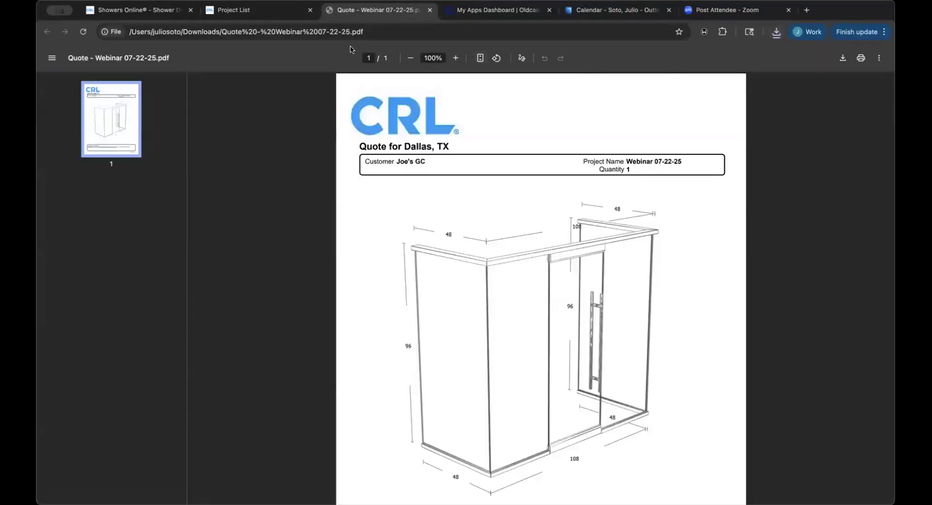
Look over the one-page Dallas, TX quote with its entrance drawing, then return to the Project List.
scroll(398, 145, down, 2)
scroll(398, 141, down, 1)
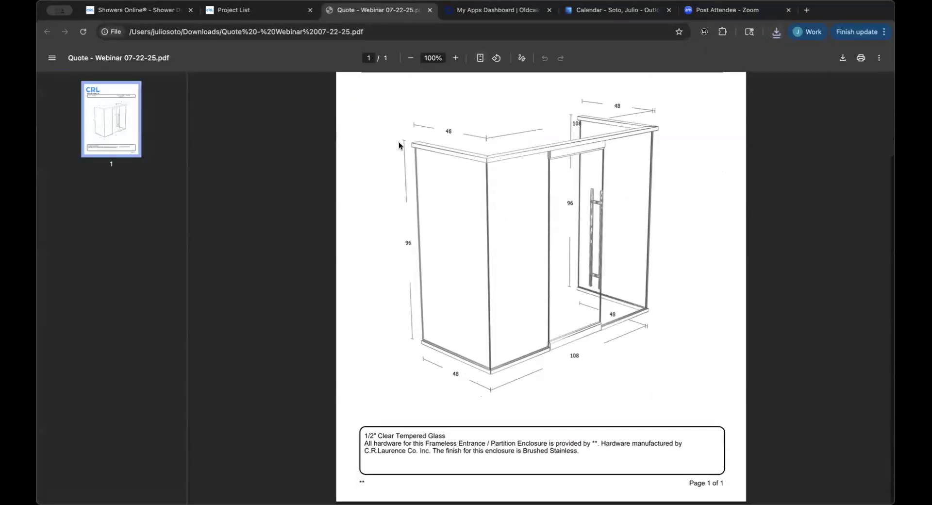
scroll(475, 264, up, 4)
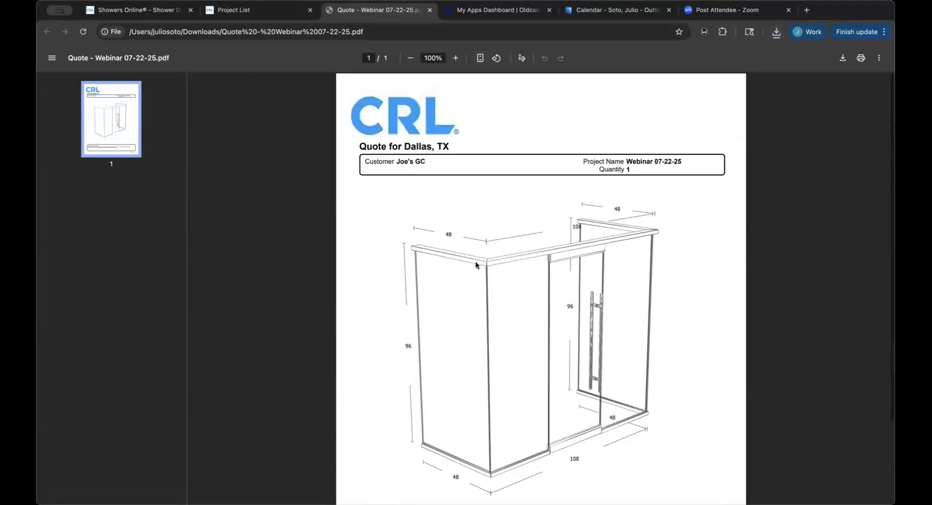
scroll(476, 264, down, 2)
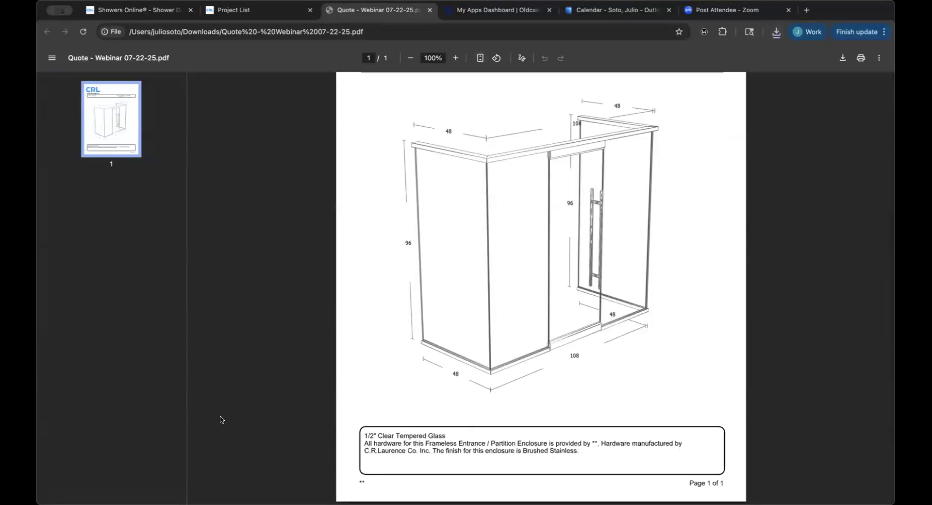
scroll(349, 272, up, 2)
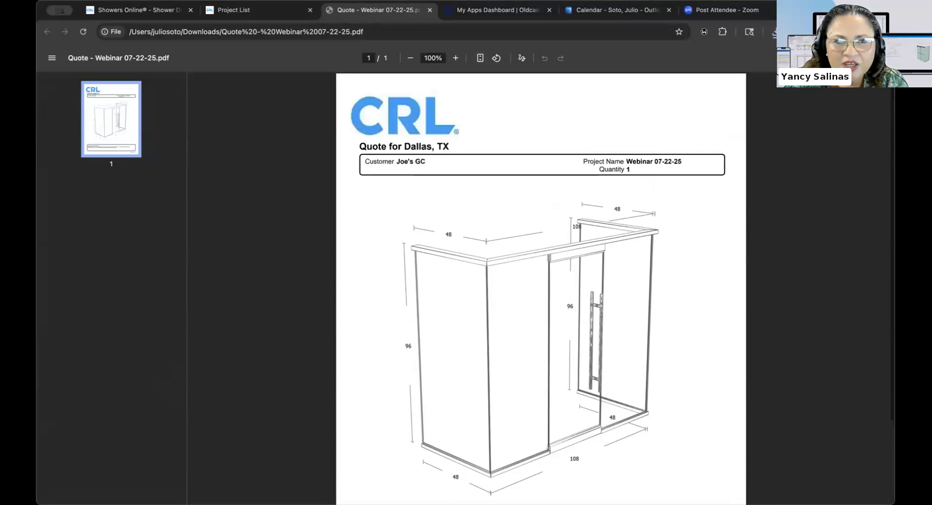
click(270, 9)
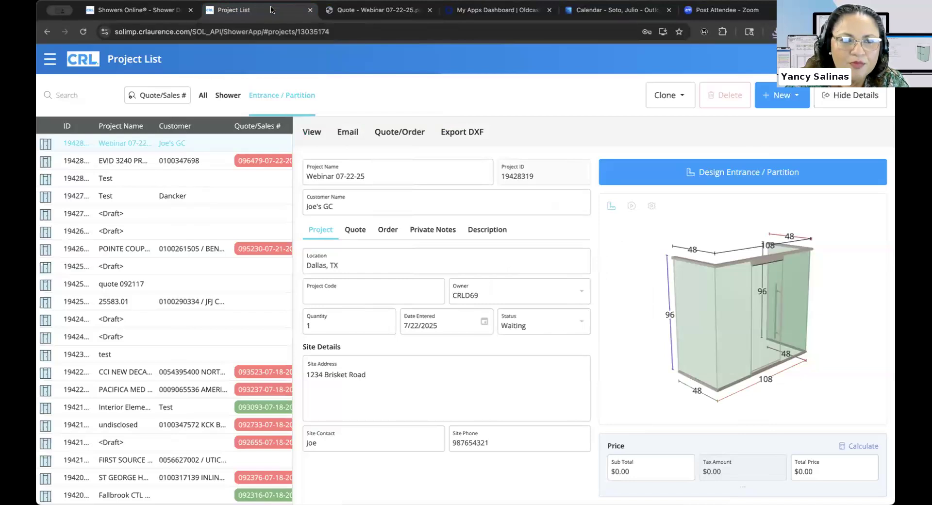
Generate the Glass Order PDF for Webinar 07-22-25 from the View reports list.
click(318, 136)
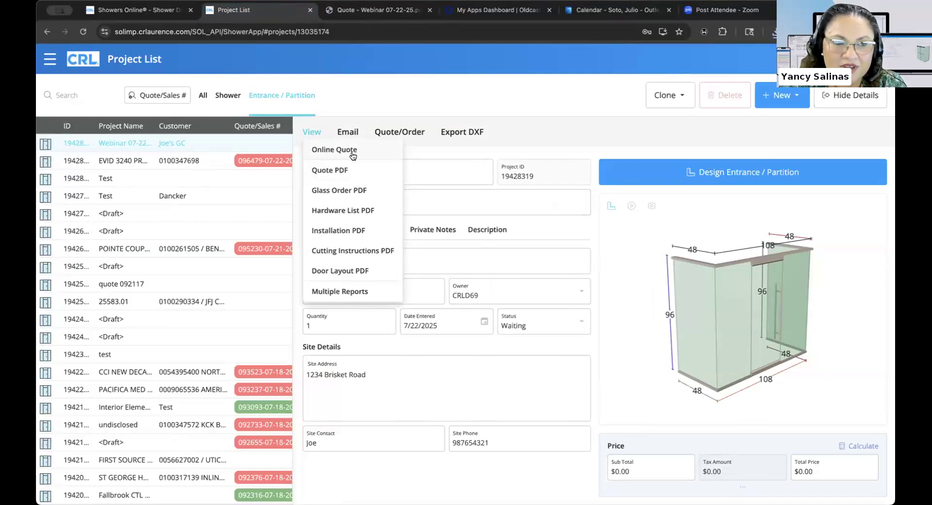
click(352, 190)
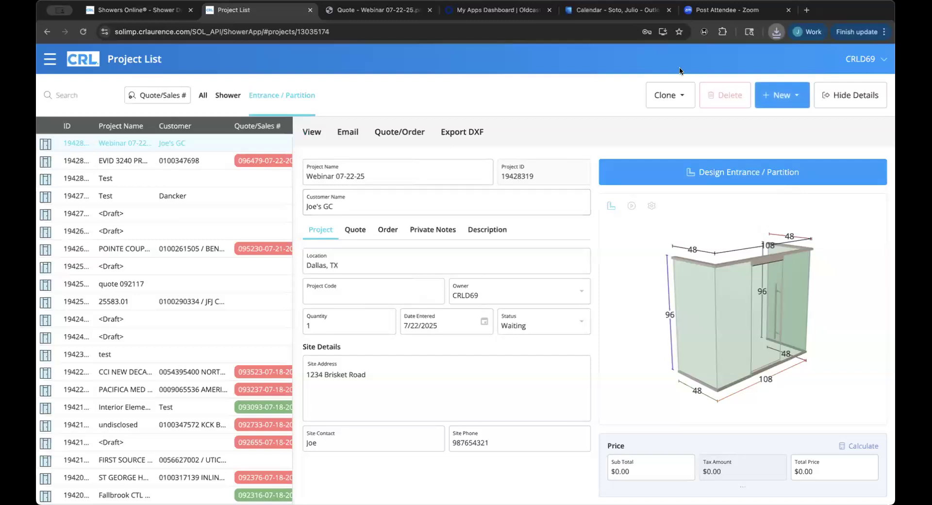
Review the first glass order page and highlight the 47-1/2" x 93-3/4" panel size line.
scroll(505, 241, down, 10)
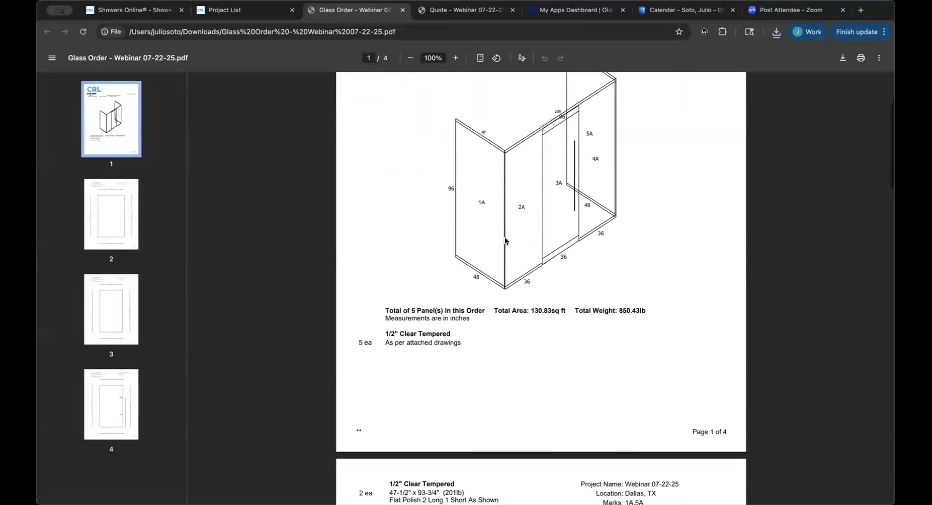
scroll(505, 241, down, 4)
scroll(505, 240, up, 3)
scroll(505, 241, up, 2)
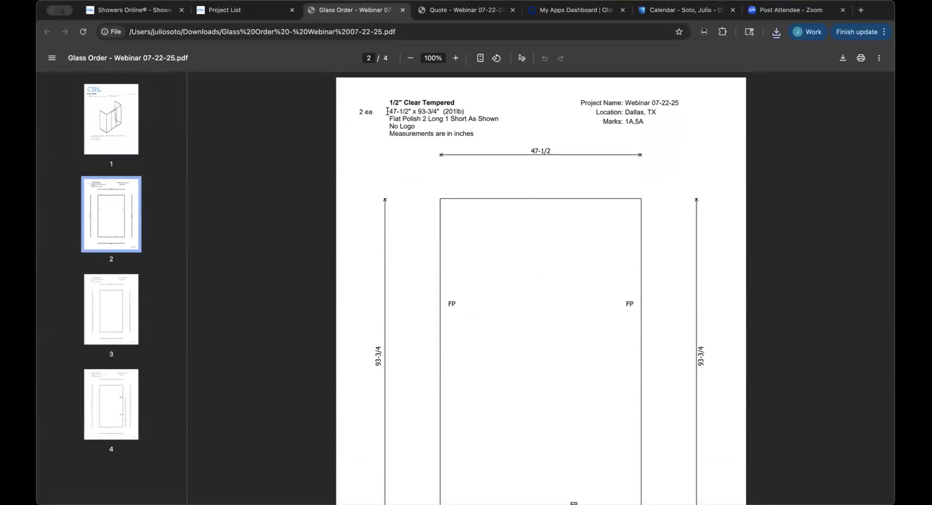
drag(387, 112, 464, 106)
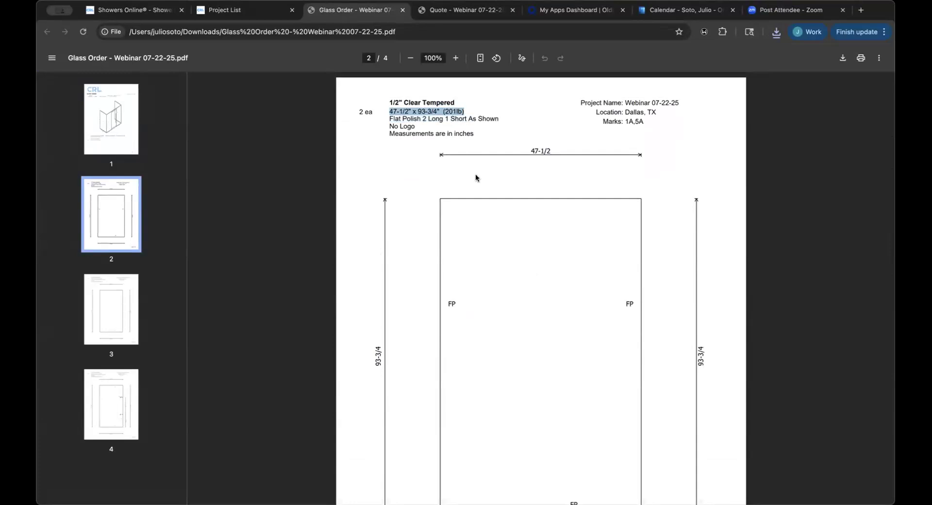
Look through the remaining glass panel pages, back to page 1, then return to the Project List.
scroll(476, 178, down, 10)
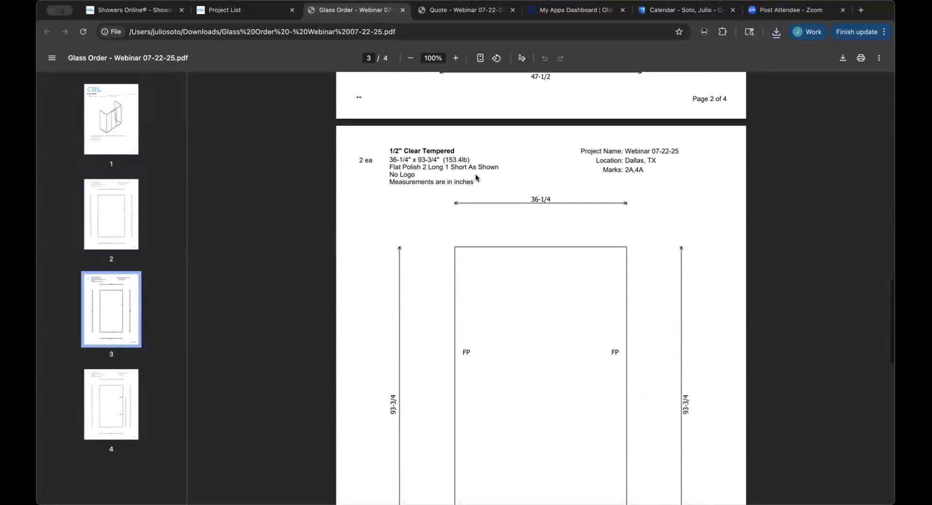
scroll(475, 176, down, 1)
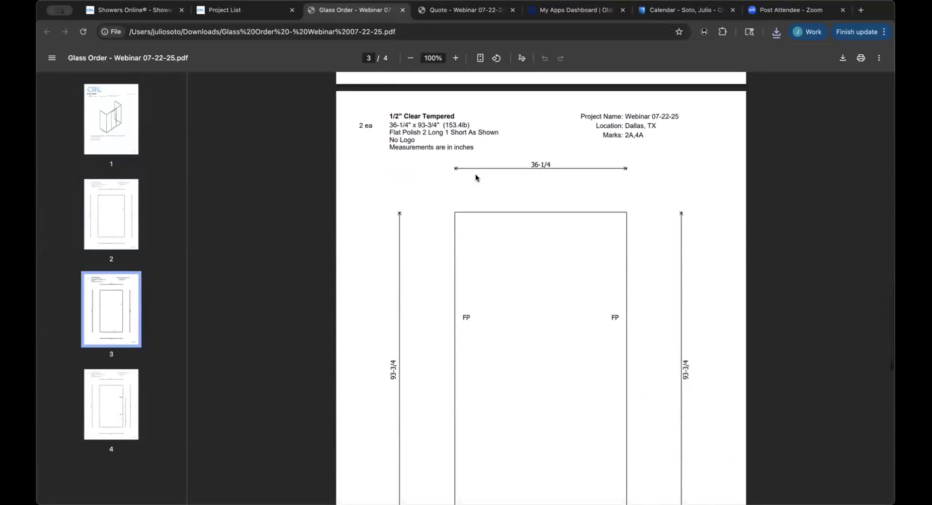
scroll(475, 177, down, 10)
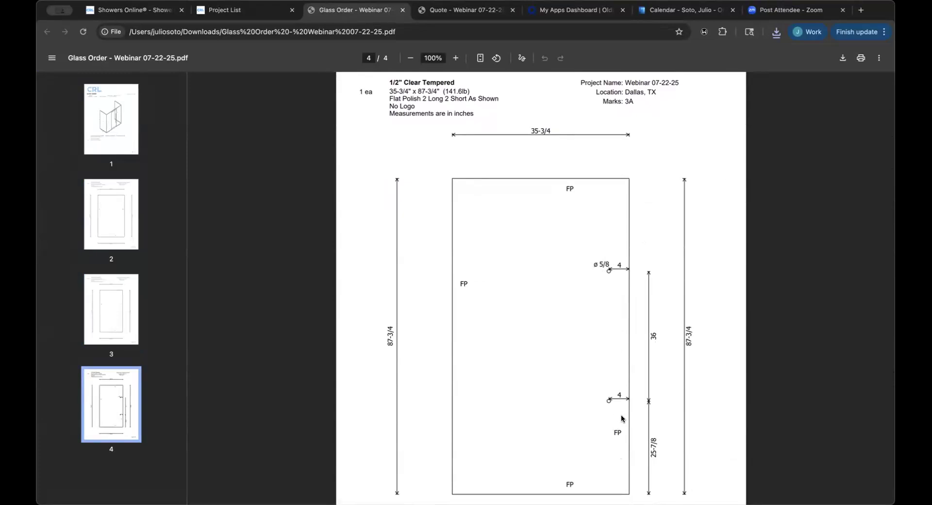
scroll(610, 410, down, 3)
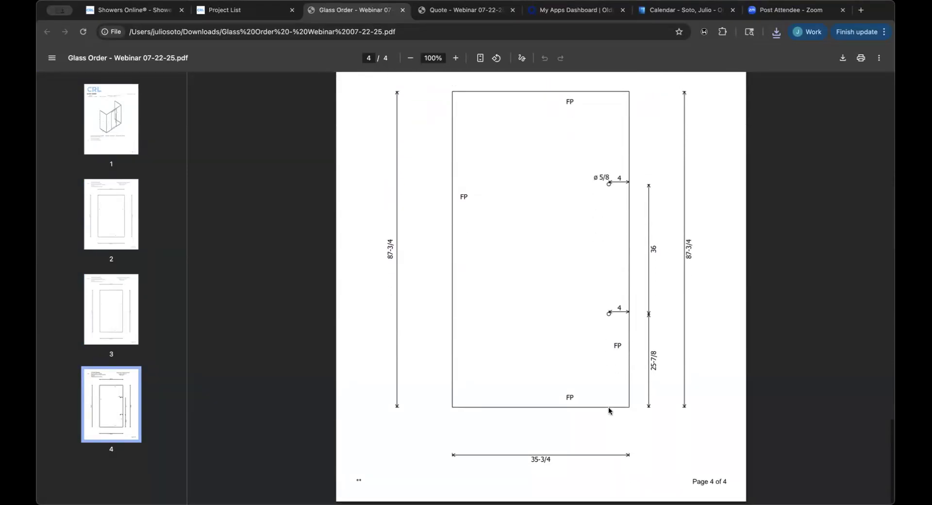
scroll(609, 410, up, 3)
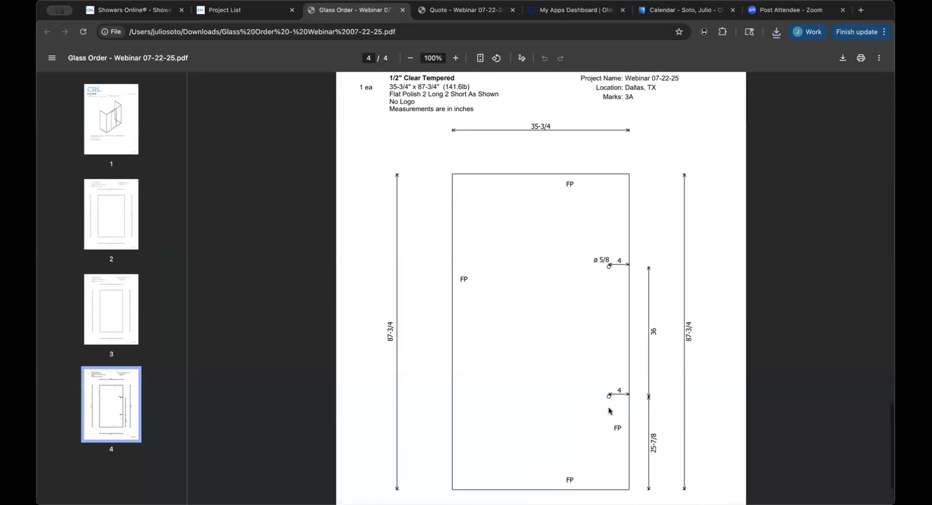
scroll(610, 410, up, 3)
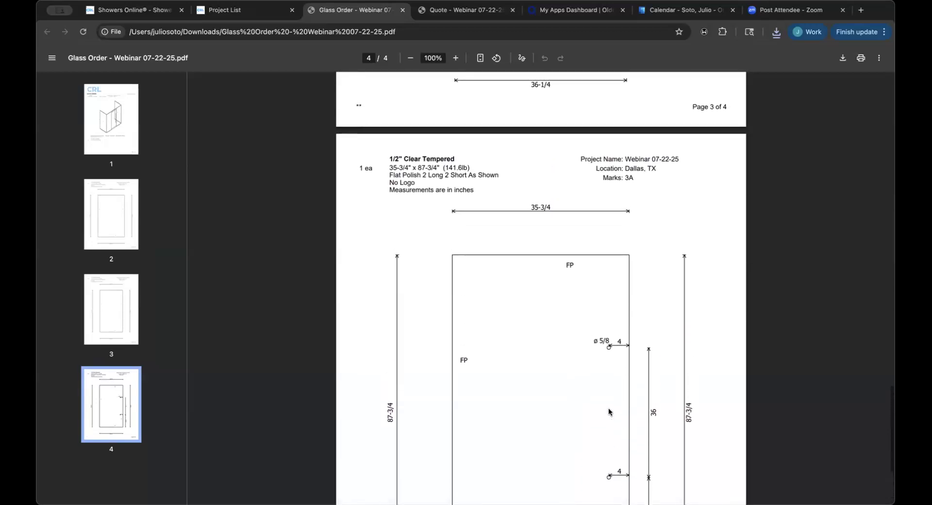
scroll(609, 411, up, 20)
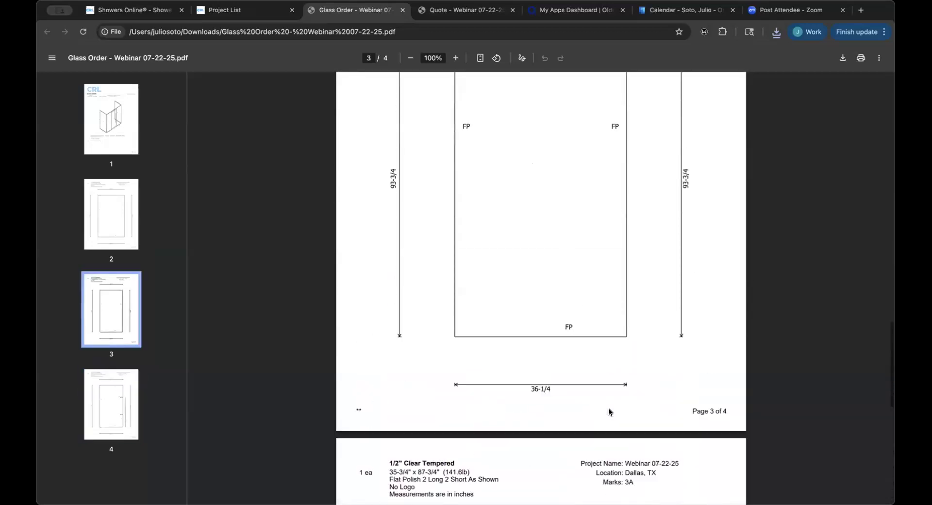
click(261, 10)
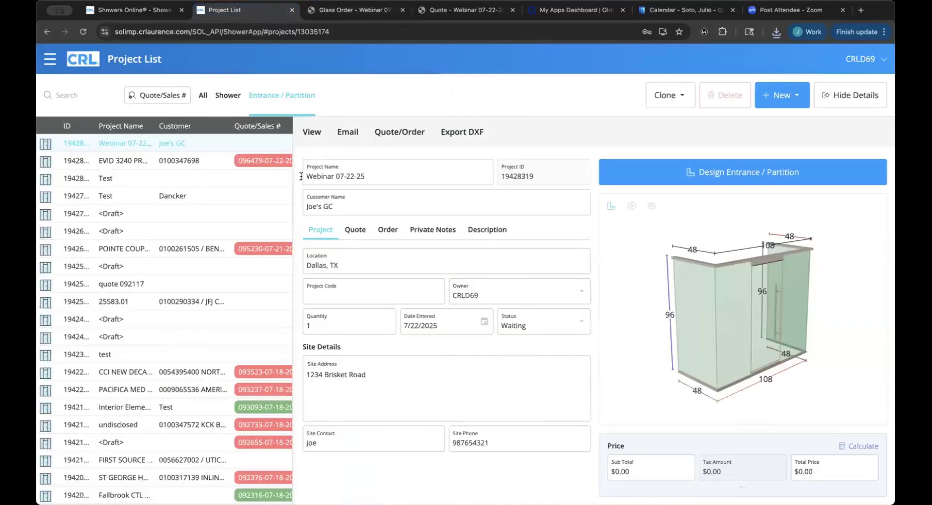
Generate the Hardware List PDF for Webinar 07-22-25 from the View reports list.
click(319, 136)
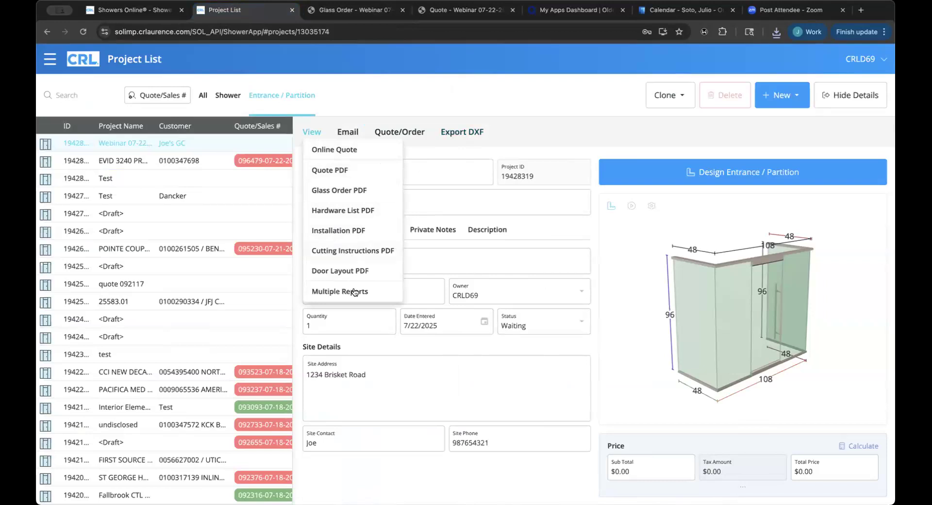
click(358, 212)
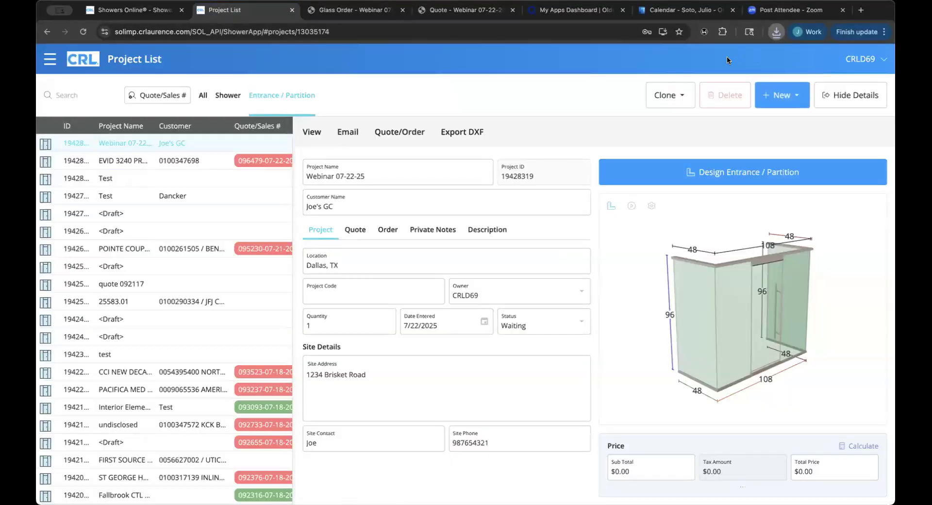
Look over the three-page Hardware List PDF.
scroll(432, 238, down, 5)
scroll(433, 238, down, 12)
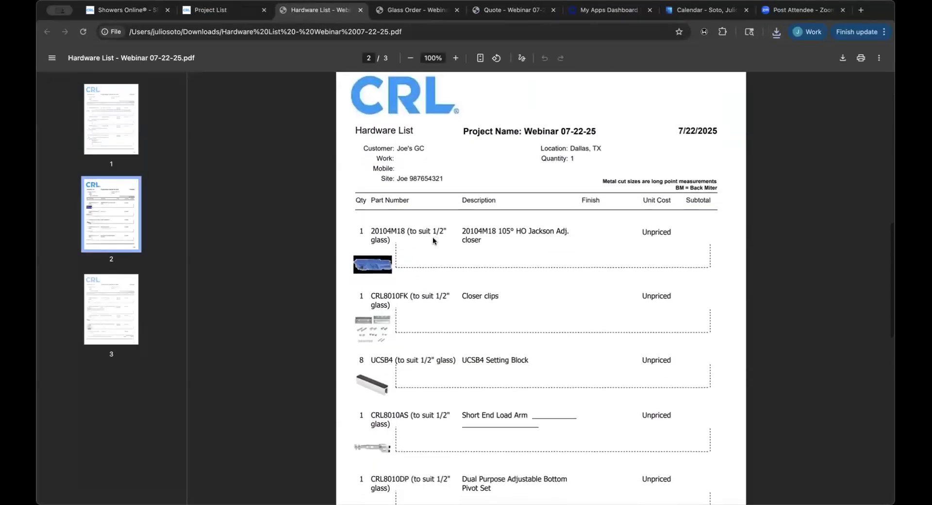
scroll(432, 236, down, 12)
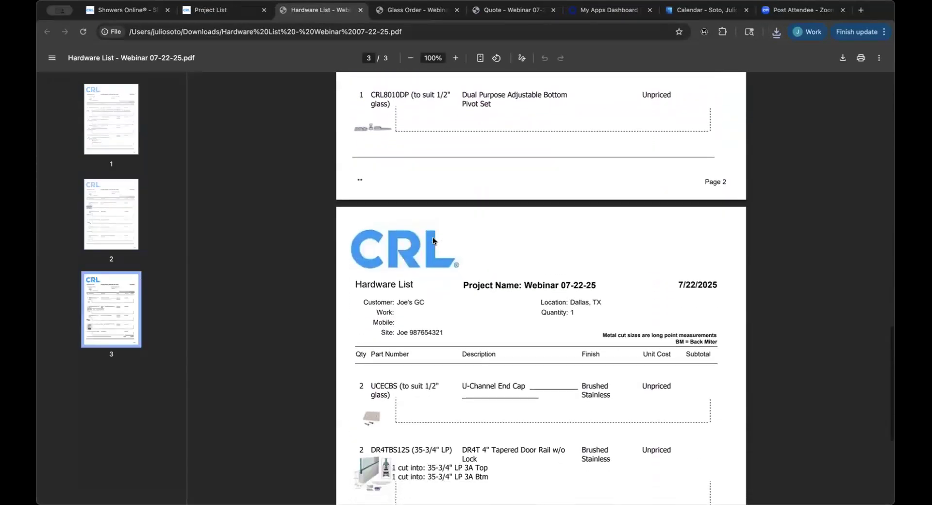
scroll(432, 238, up, 20)
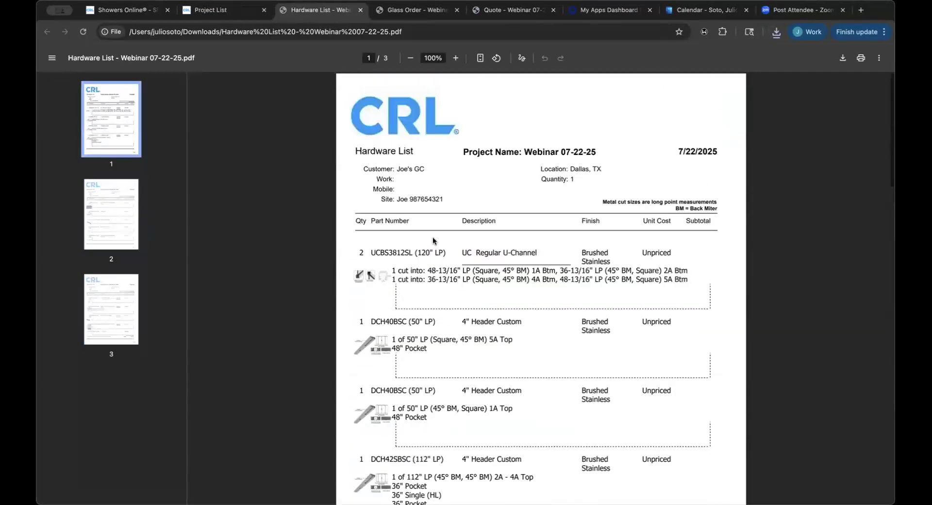
Back on the Project List, generate the Cutting Instructions PDF from the View menu.
click(225, 11)
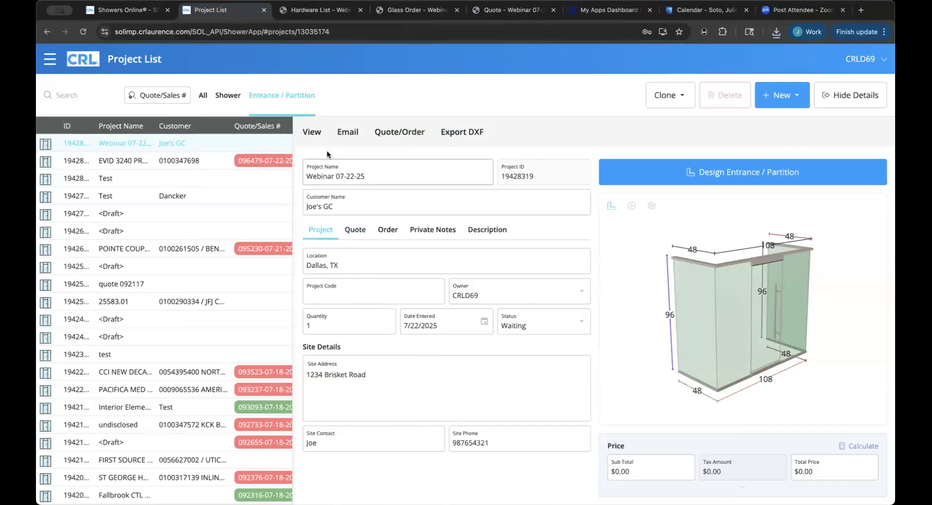
click(315, 136)
click(339, 248)
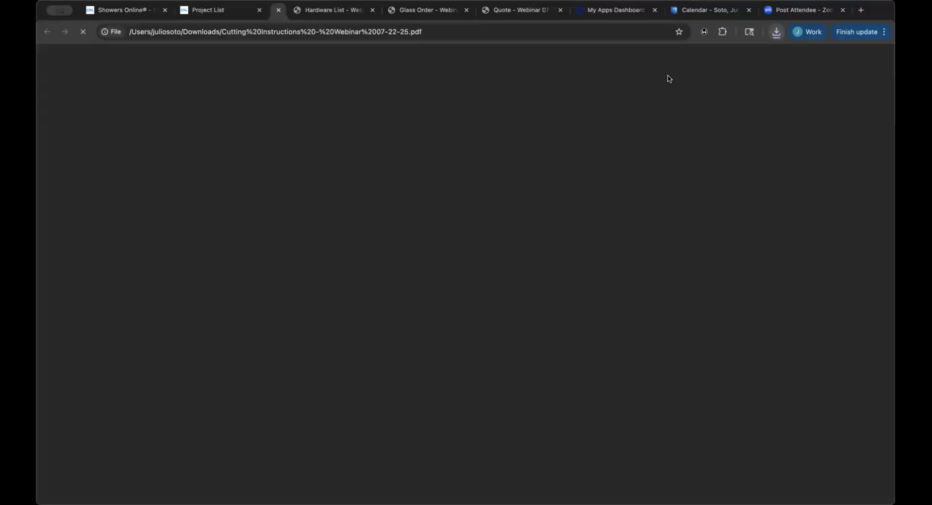
Review all three cutting instruction pages, return to page 1, then reopen the Project List reports menu.
scroll(571, 195, down, 13)
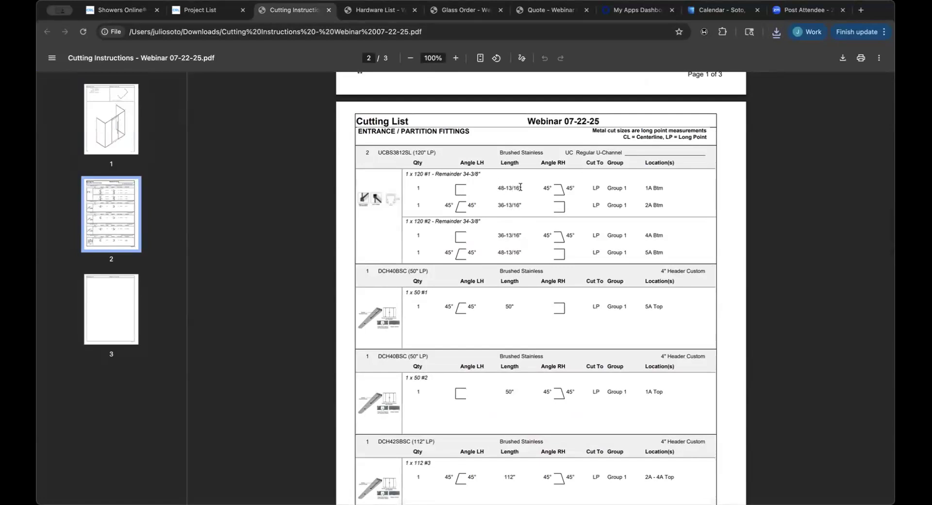
scroll(520, 187, down, 3)
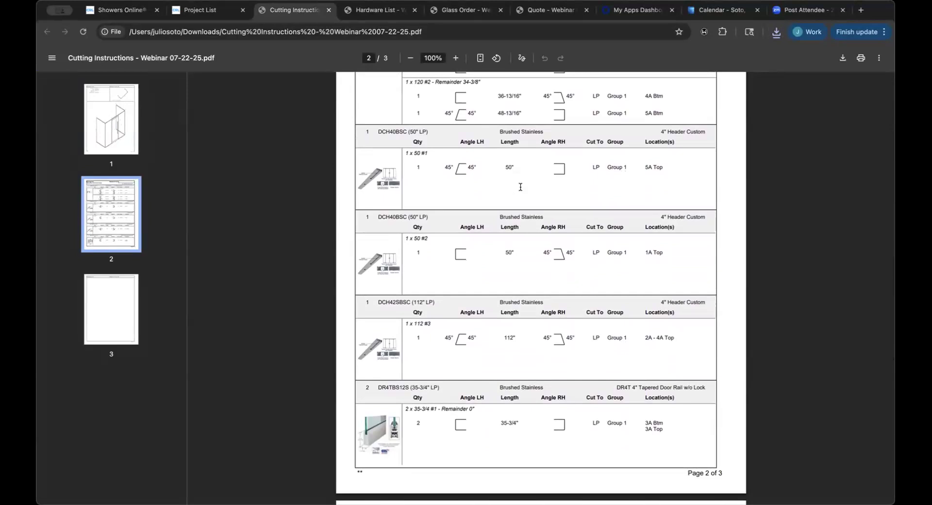
scroll(520, 187, down, 5)
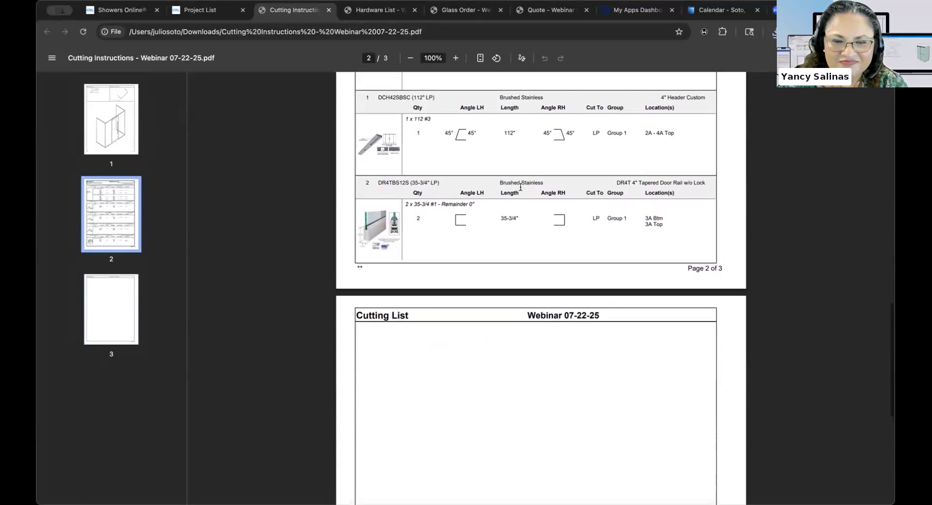
scroll(439, 135, down, 7)
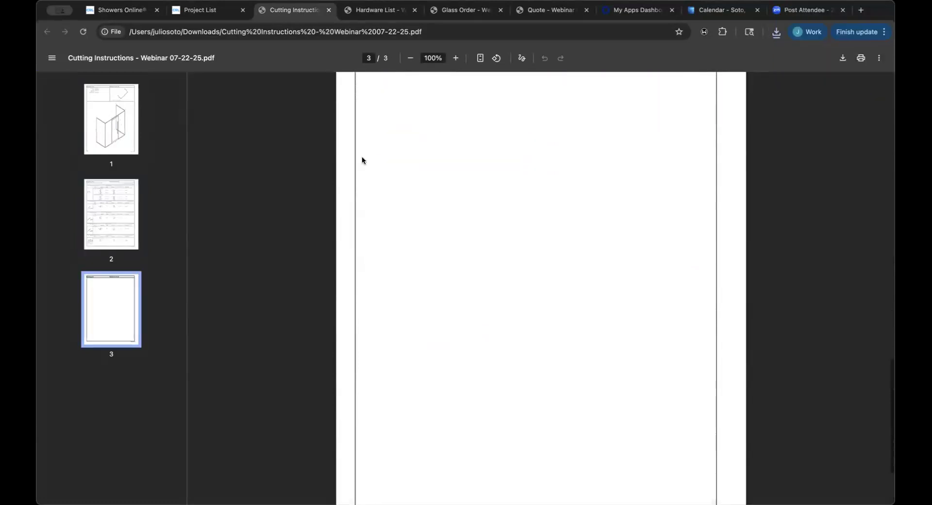
key(Home)
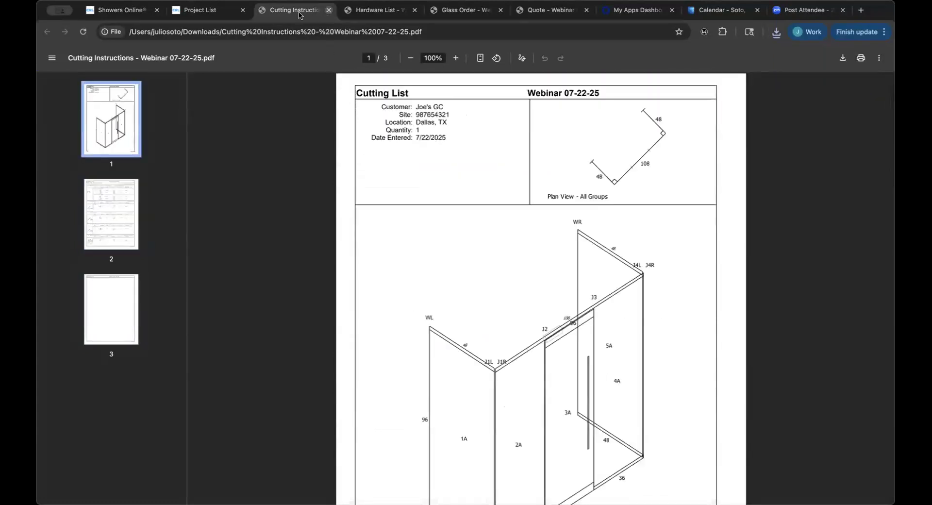
click(209, 11)
click(312, 135)
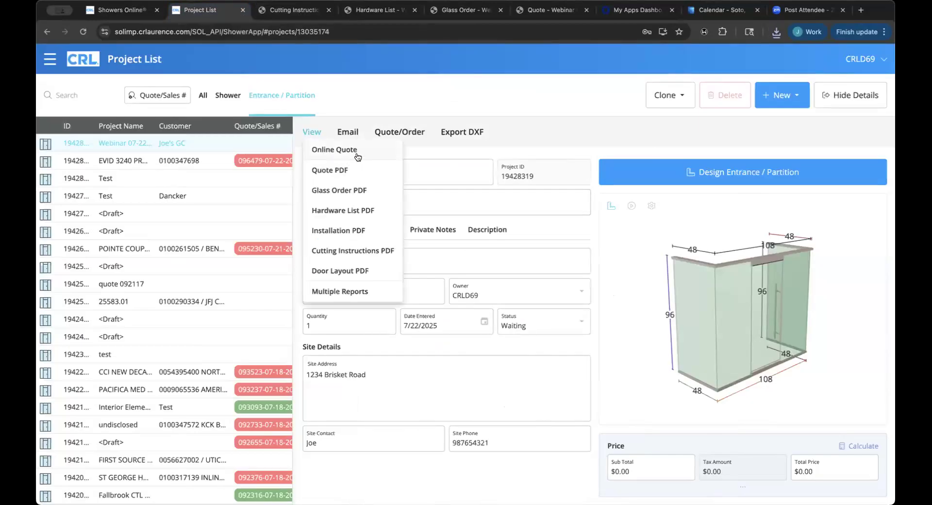
Open the Dallas, TX online quote and play, then stop, the entrance's door animation.
click(356, 153)
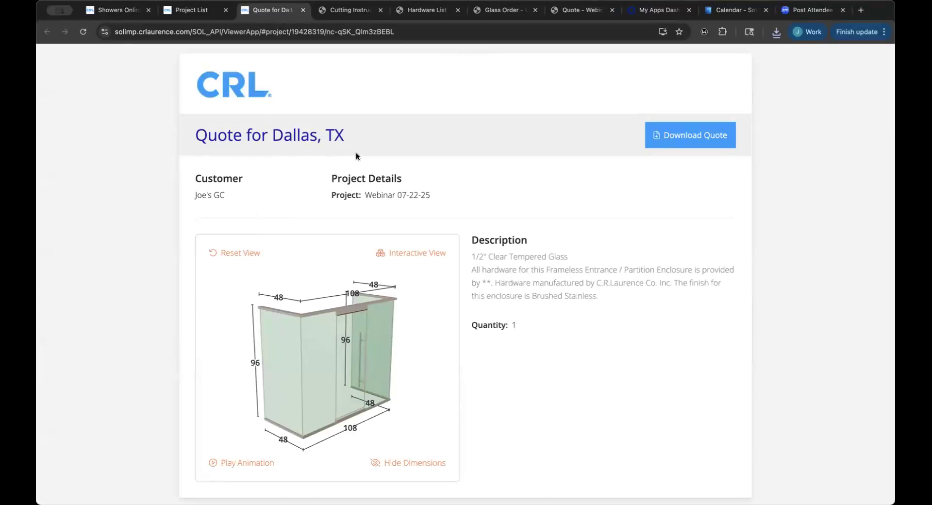
scroll(442, 253, down, 1)
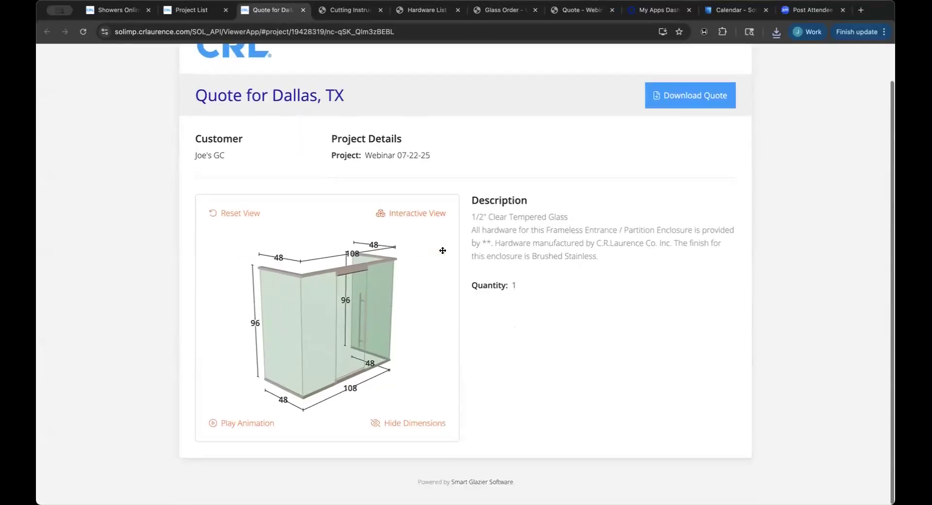
scroll(349, 251, up, 1)
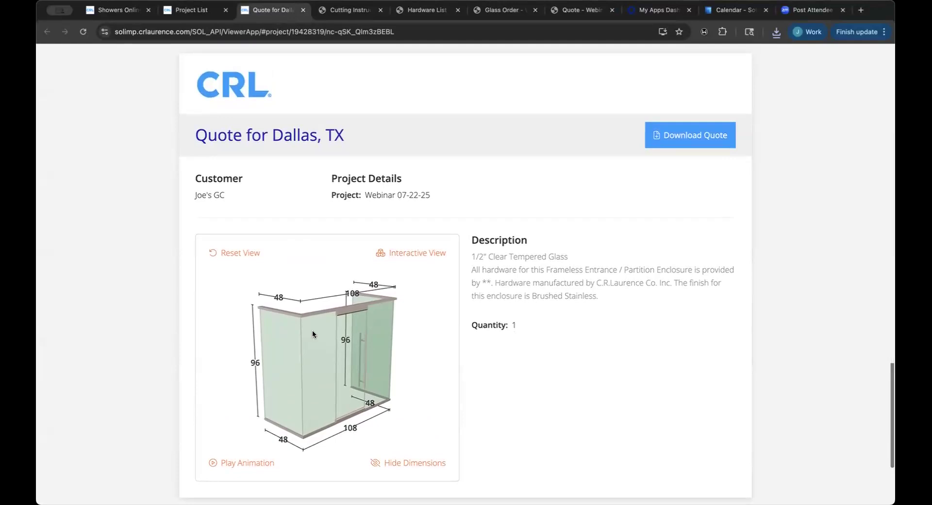
click(243, 464)
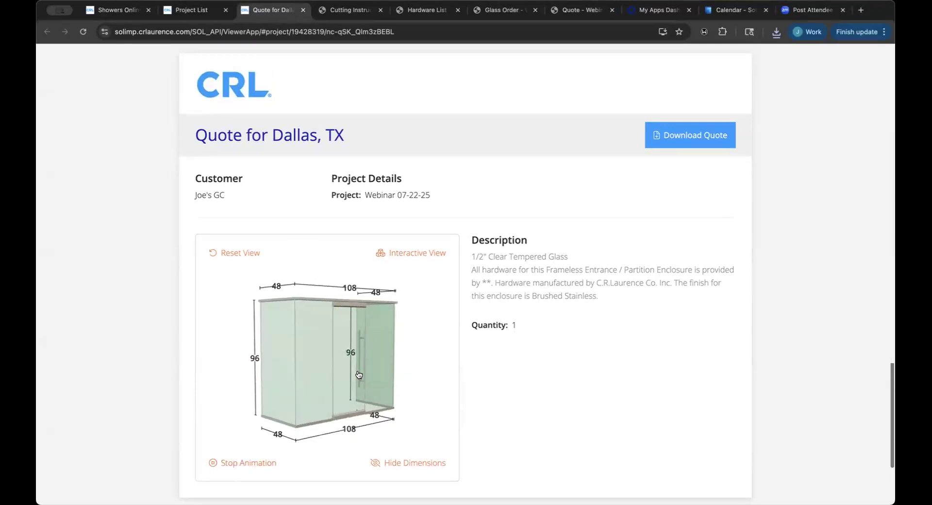
click(247, 464)
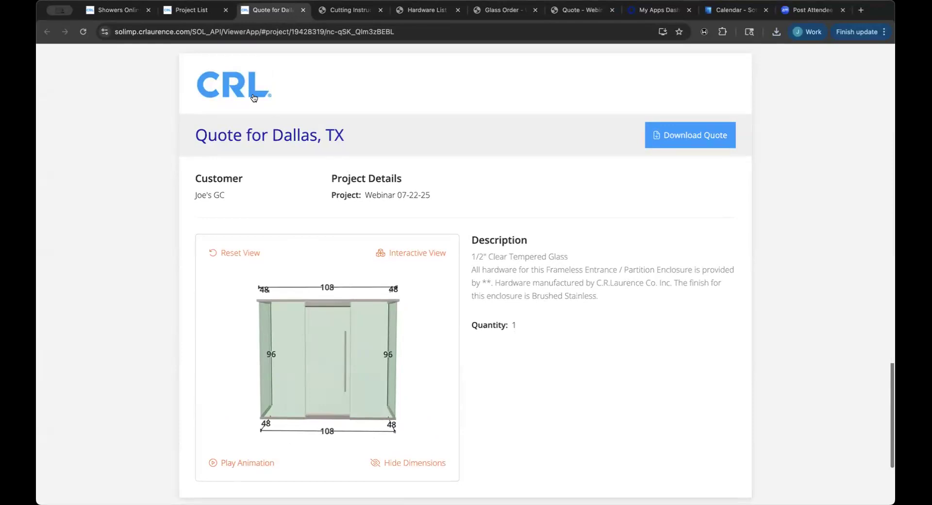
Open Quote/Order from the Project List to show the 14-component hardware estimate.
click(194, 14)
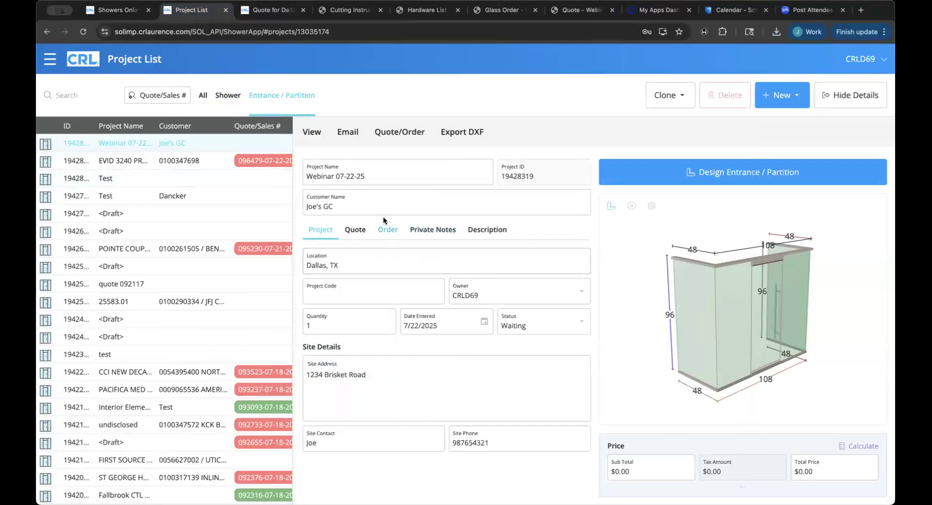
click(397, 131)
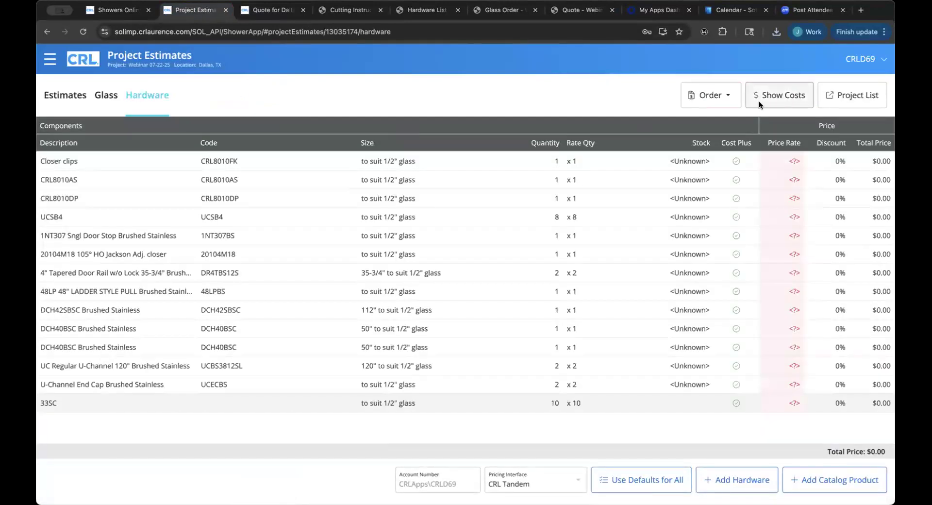
Open the hardware quote request, load the customer account number, and set delivery to Will Call.
click(726, 95)
click(718, 140)
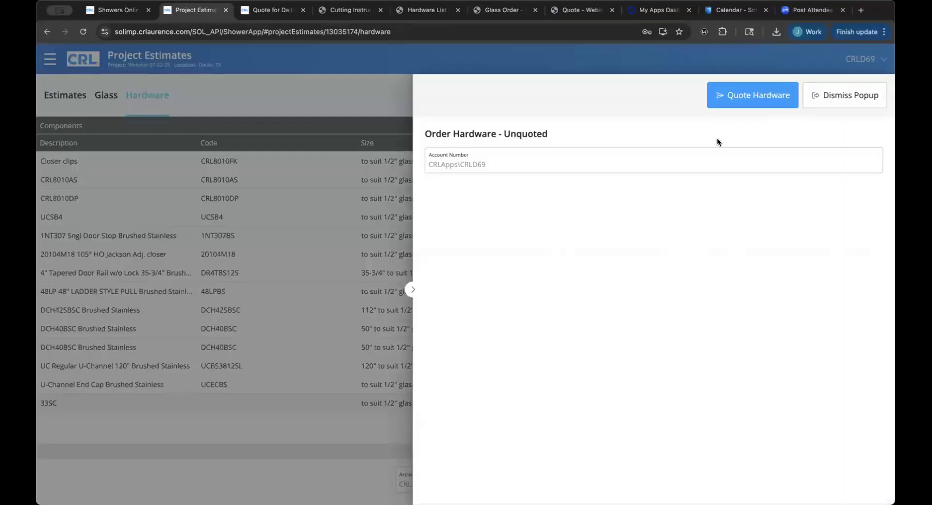
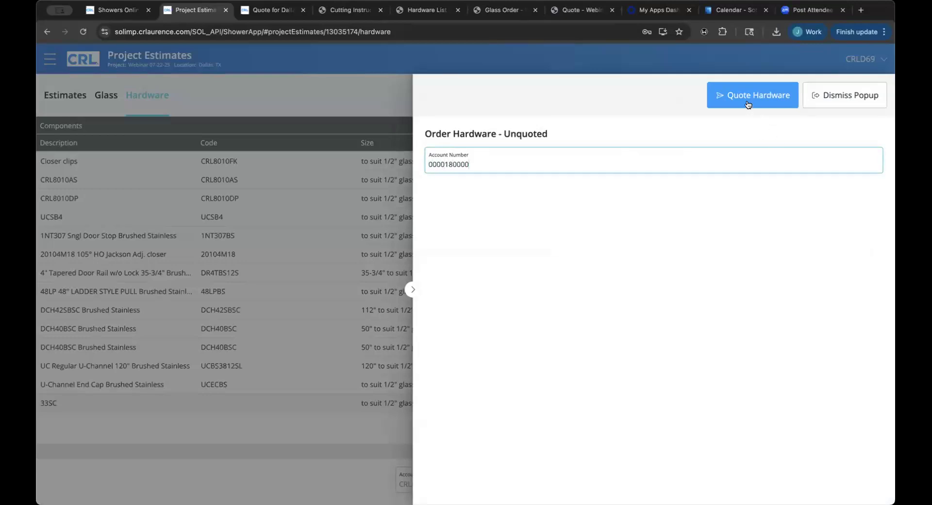
click(748, 105)
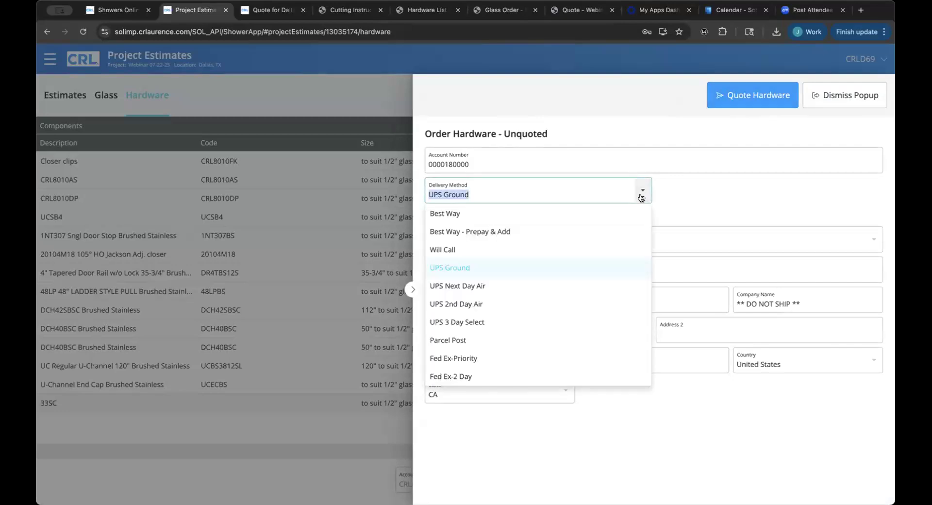
click(554, 249)
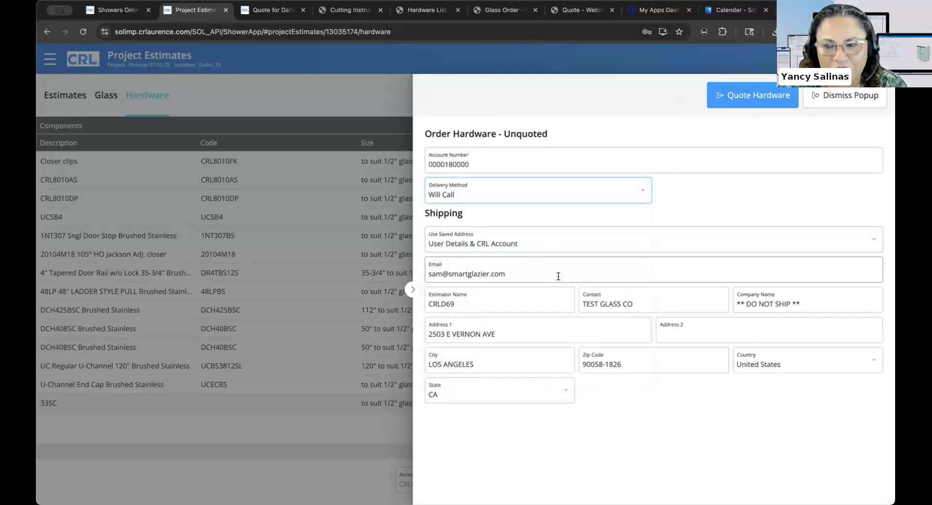
Replace the contact e-mail address with the updated one.
triple_click(433, 262)
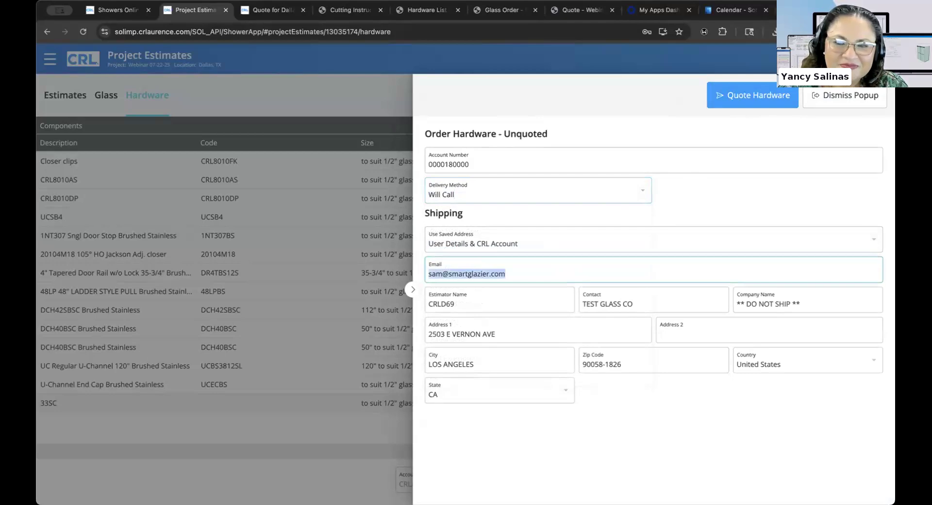
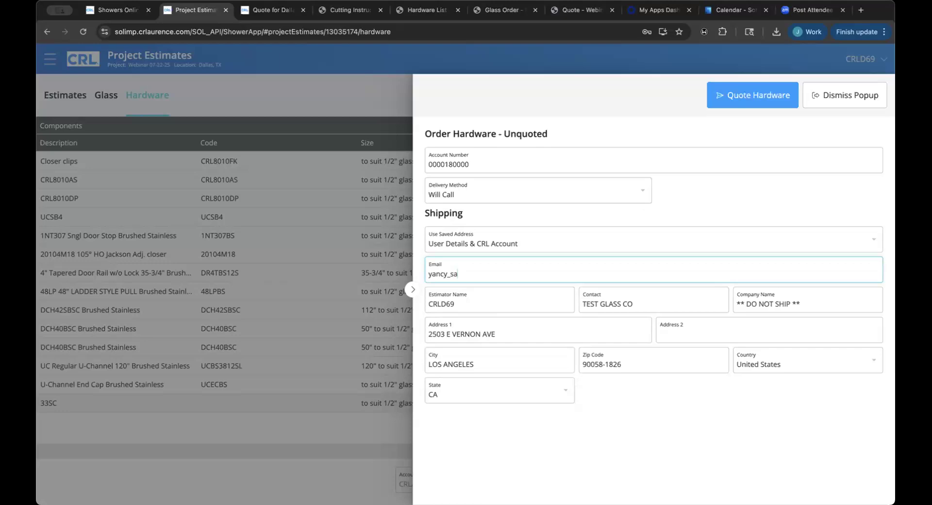
click(700, 196)
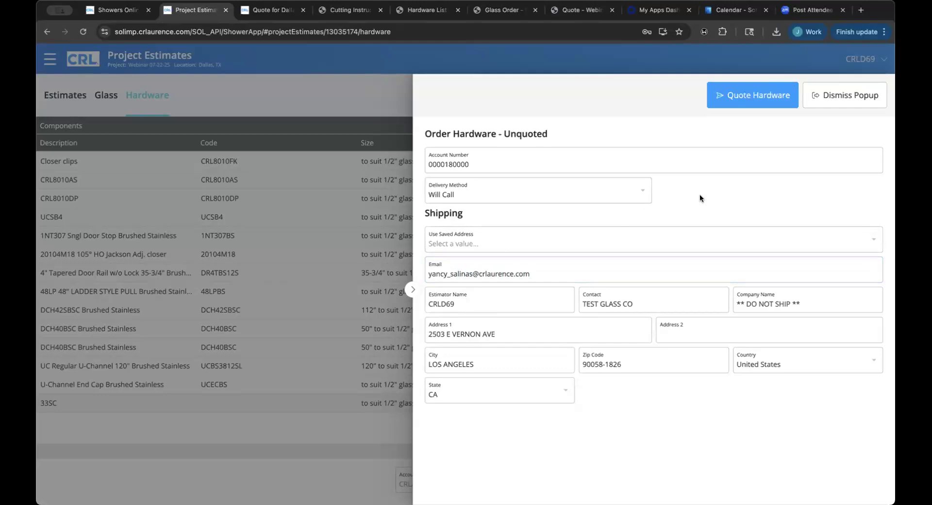
Fill shipping from the CRL Account address, re-enter the e-mail, and request the hardware quote.
click(595, 238)
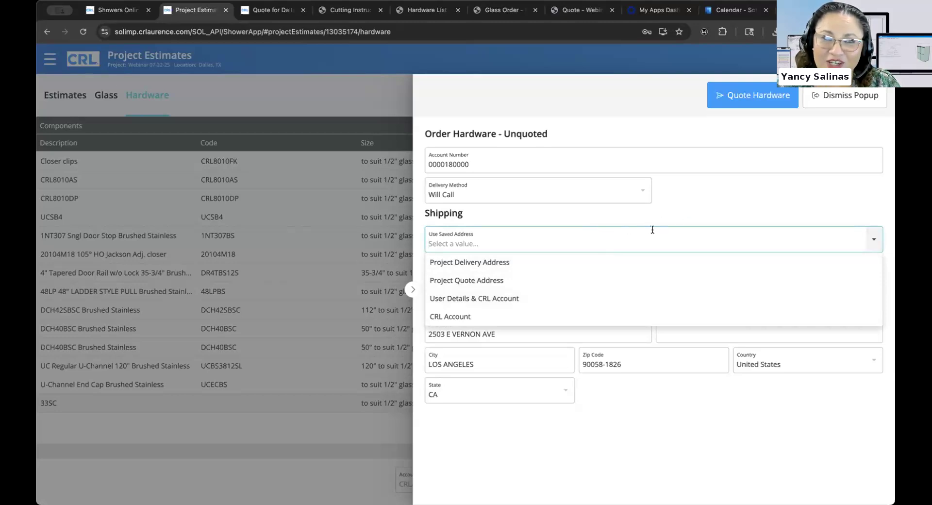
click(549, 316)
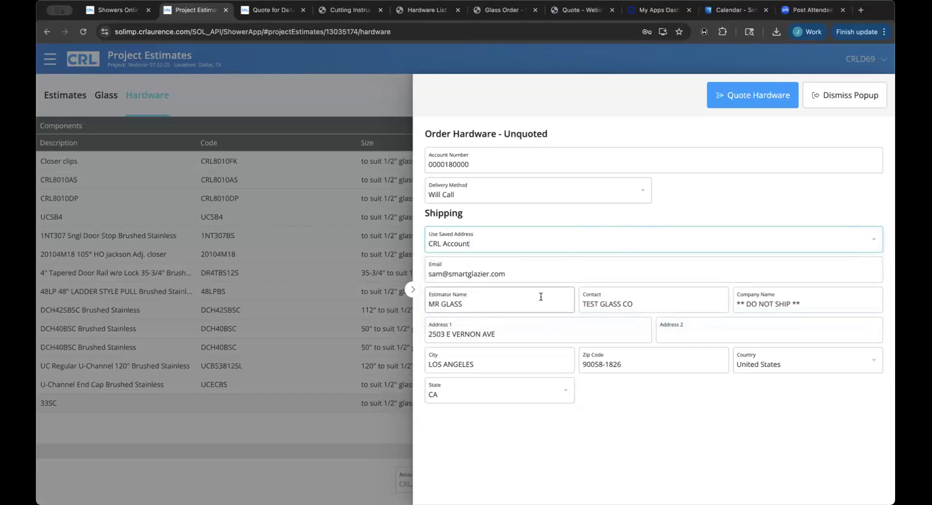
click(547, 278)
key(super+a)
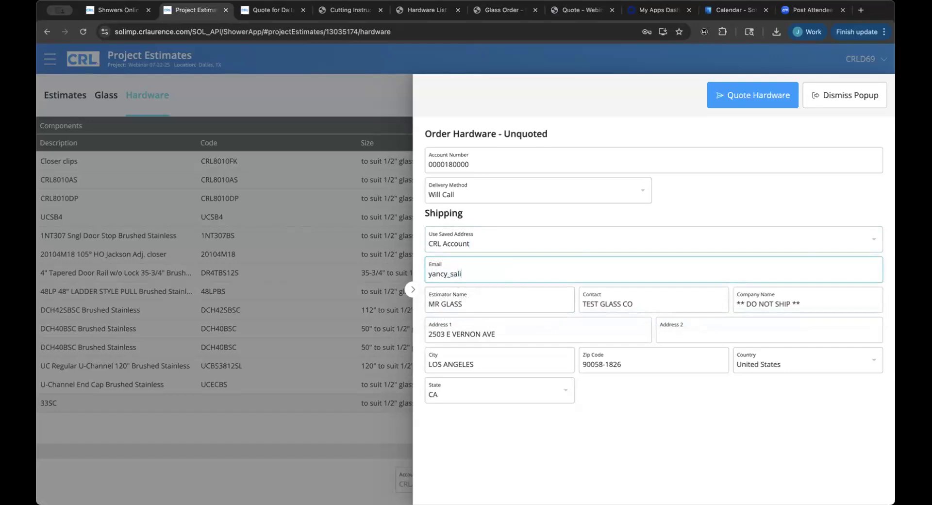
click(595, 441)
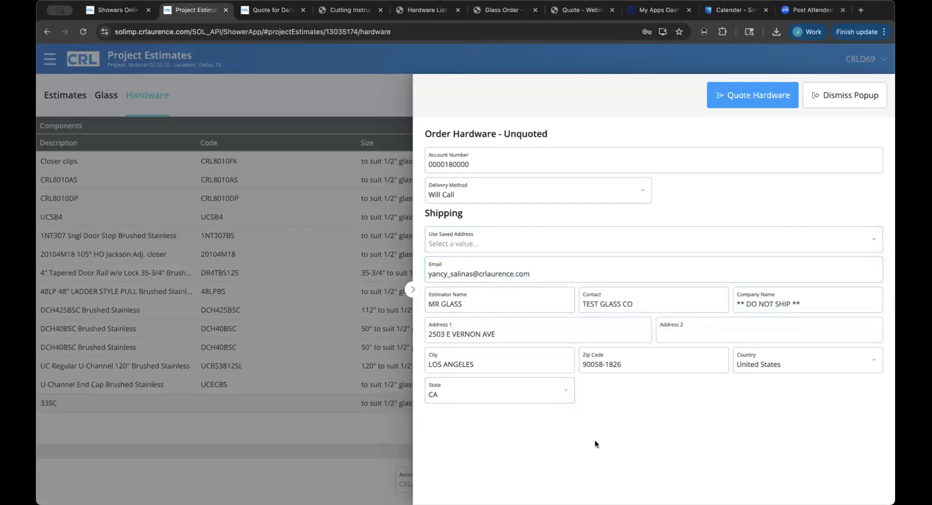
click(738, 101)
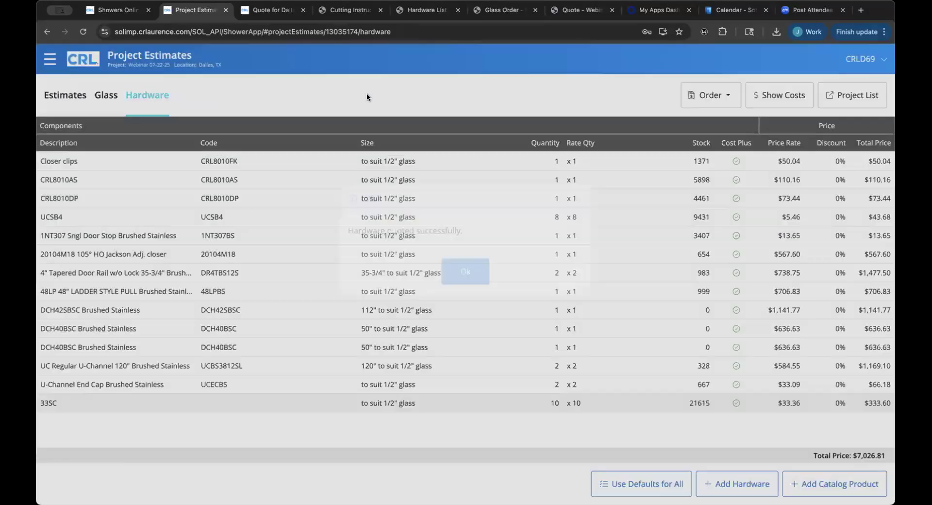
Dismiss the quote success message and bring up the Order options for the hardware quote.
click(473, 297)
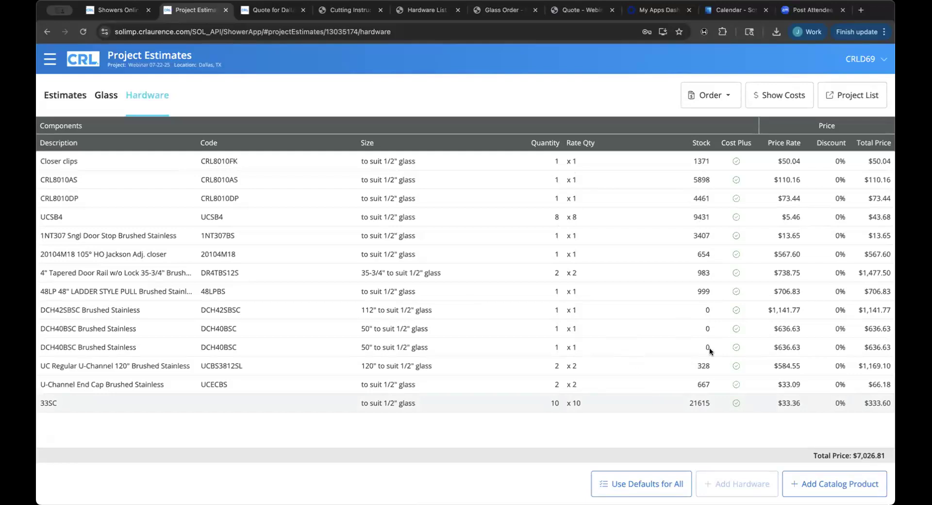
click(709, 96)
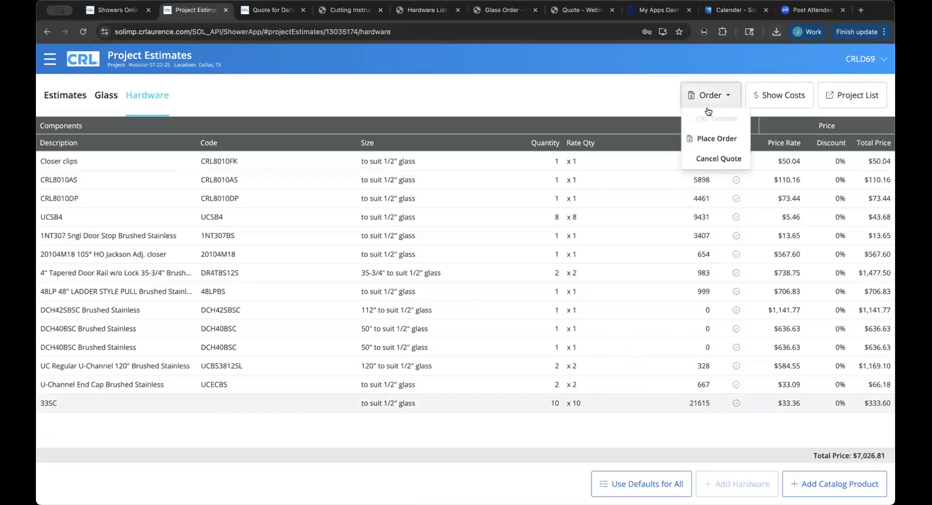
Place the order with the contact's new e-mail, PO 'webinar 07-22-25' and Will Call delivery.
click(714, 139)
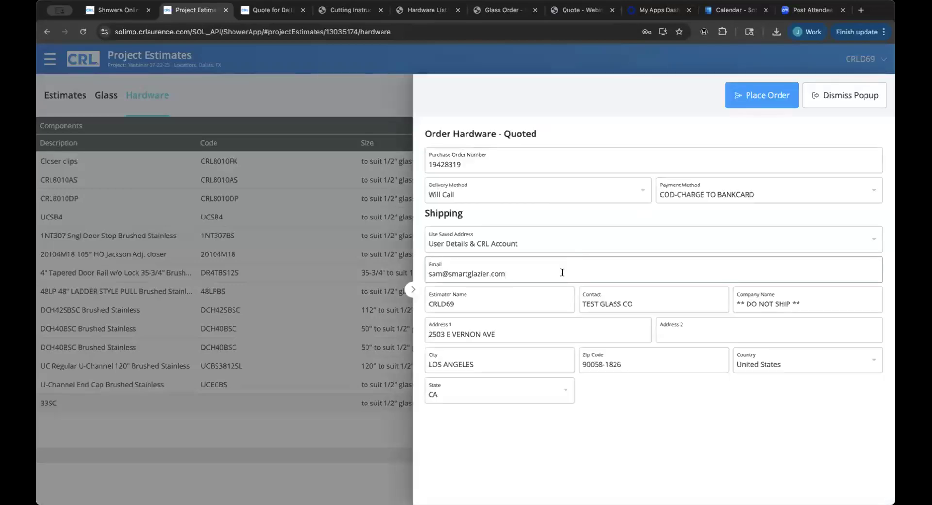
triple_click(433, 271)
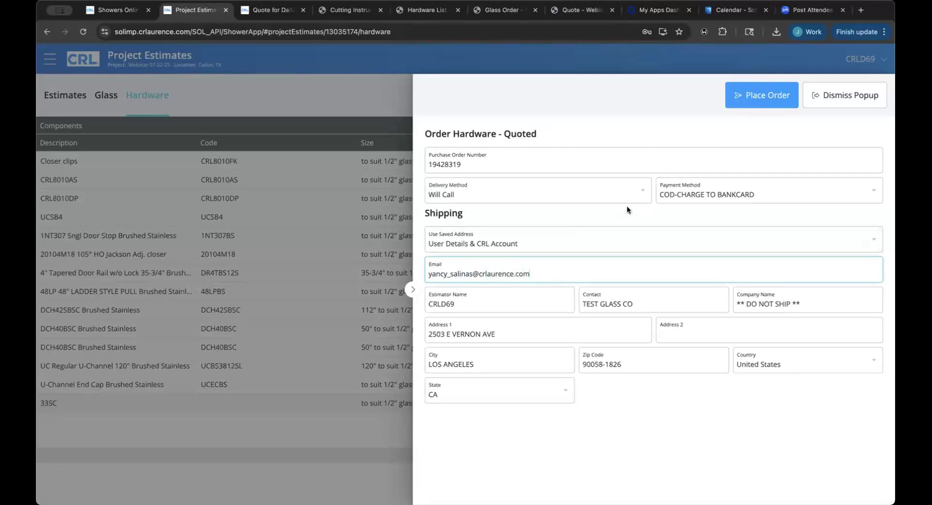
double_click(542, 158)
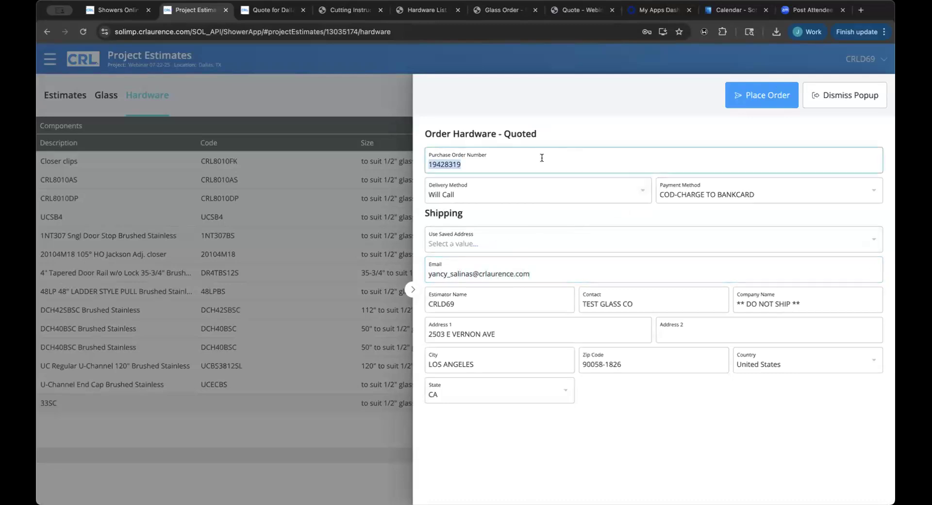
text(webinar)
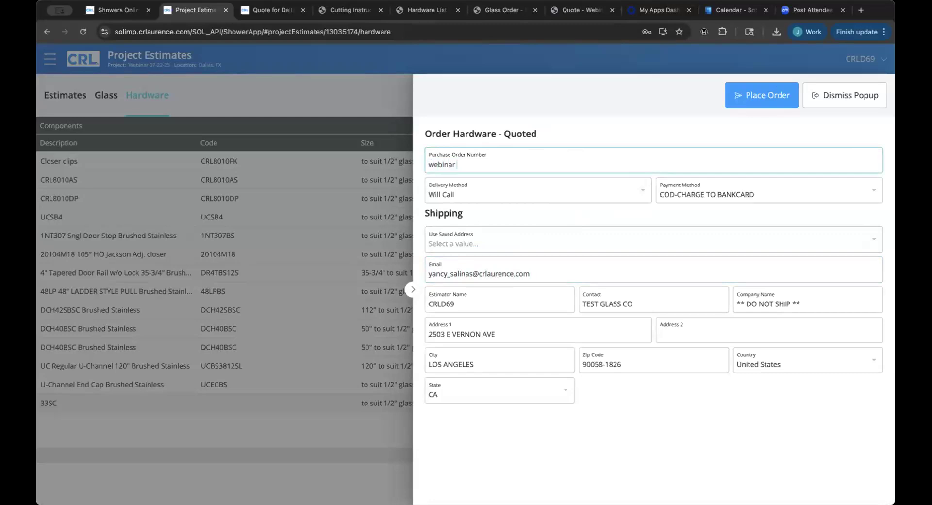
text( 07-22-25)
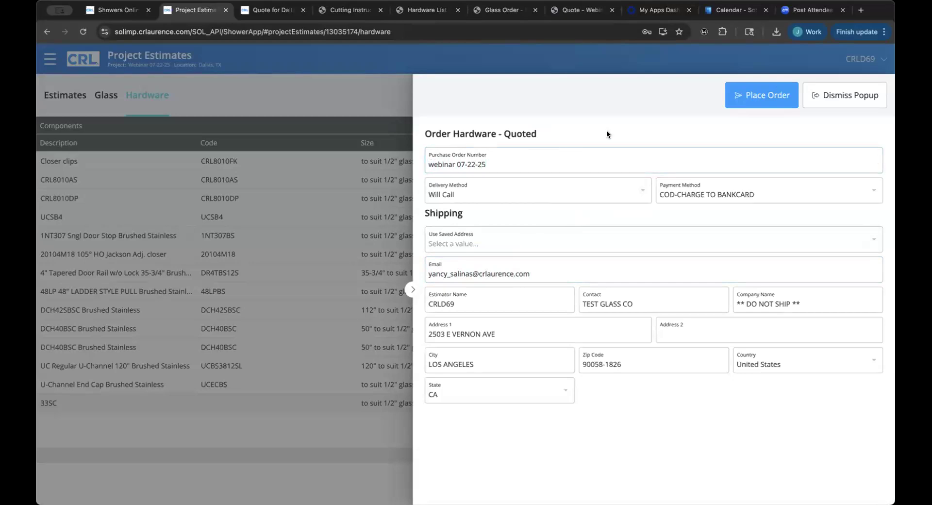
click(634, 192)
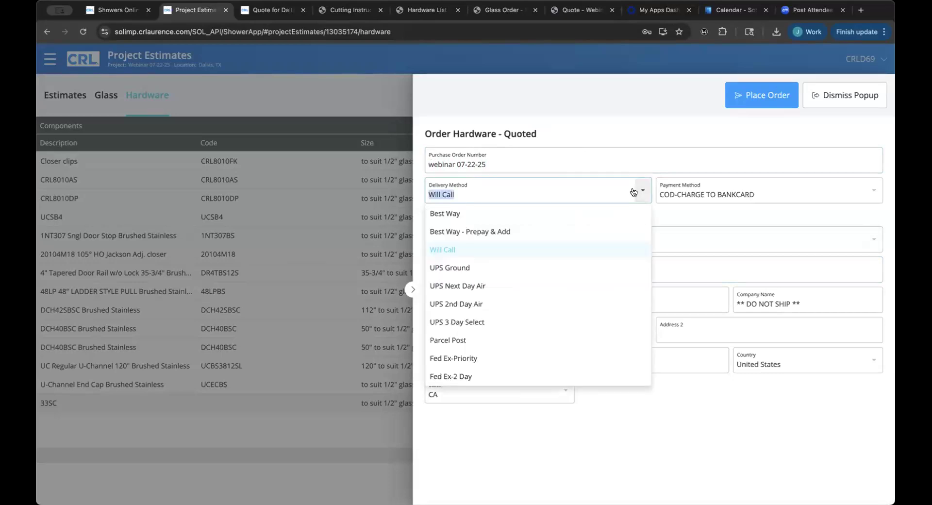
click(636, 128)
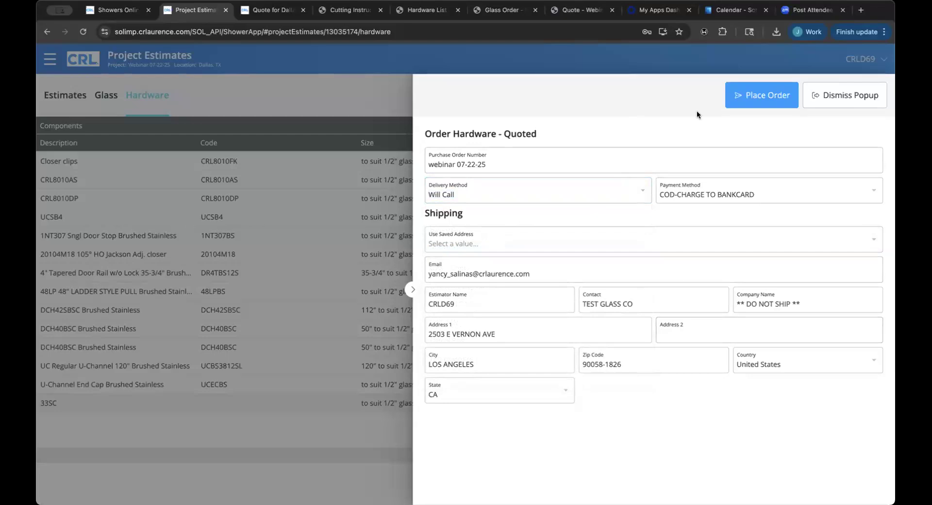
click(753, 97)
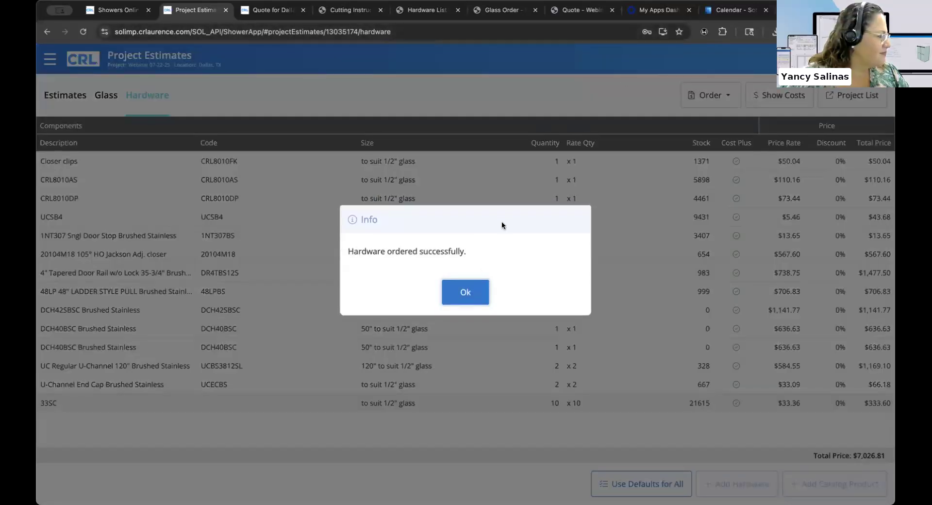
Dismiss the order confirmation and return to the Project List with details hidden.
click(465, 292)
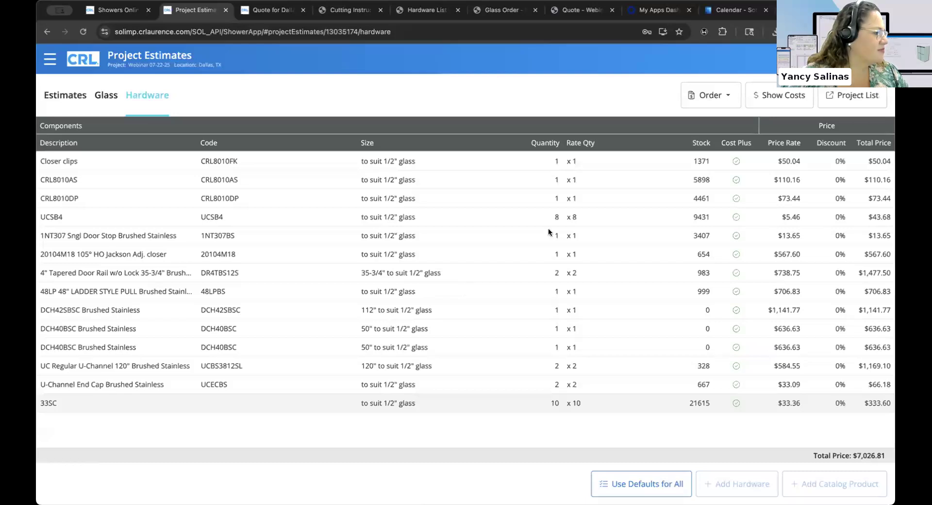
click(845, 103)
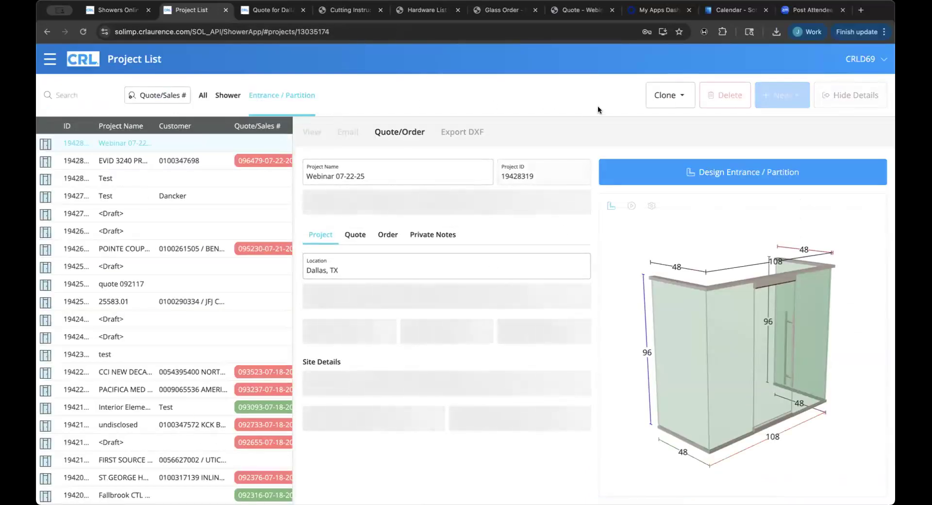
click(852, 95)
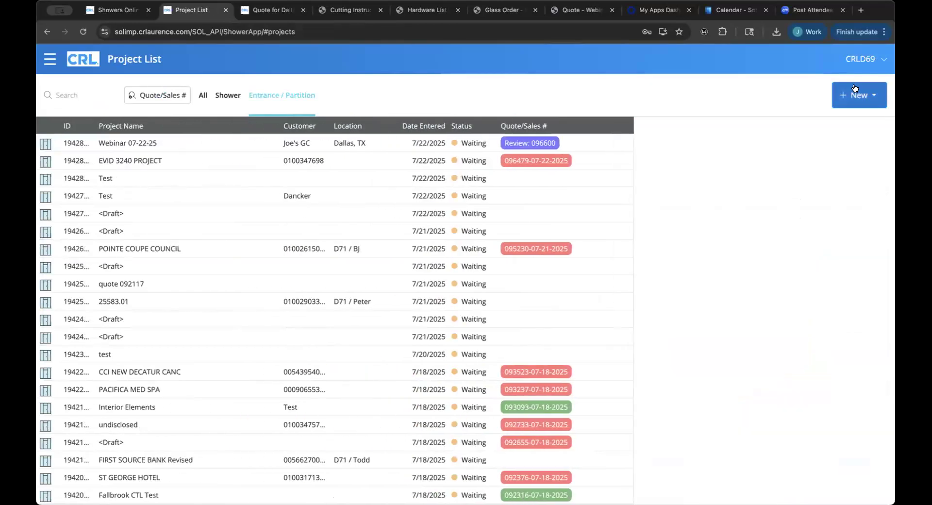